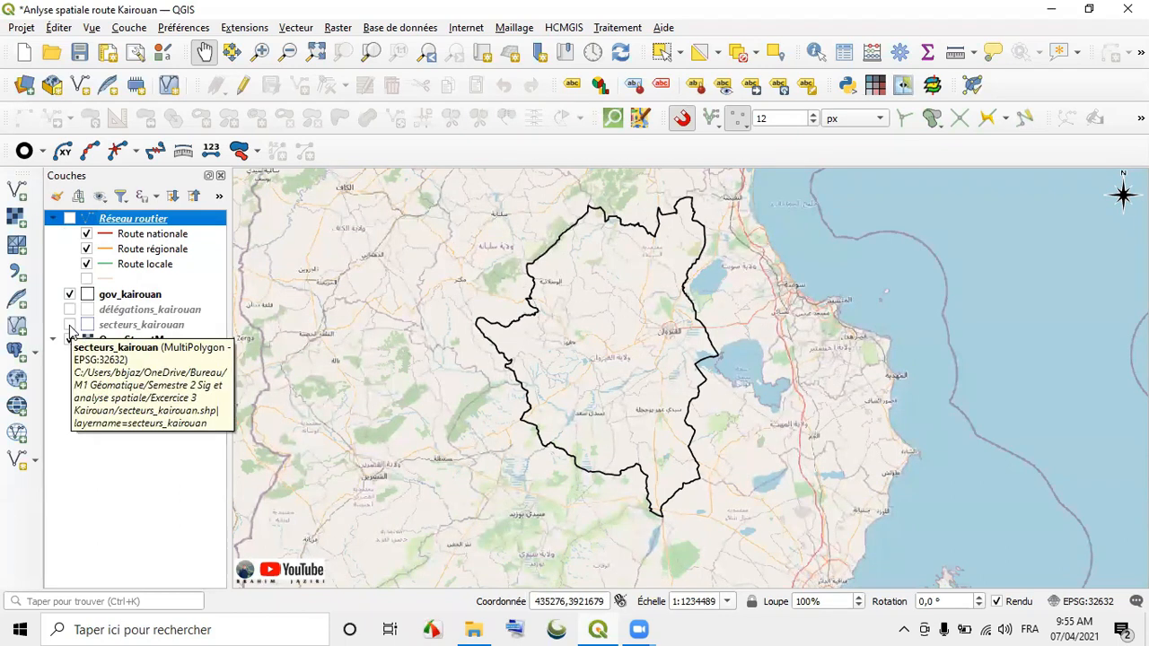
Step: Show the secteurs_kairouan layer to view the sector boundaries on the map and hide it again
click(70, 324)
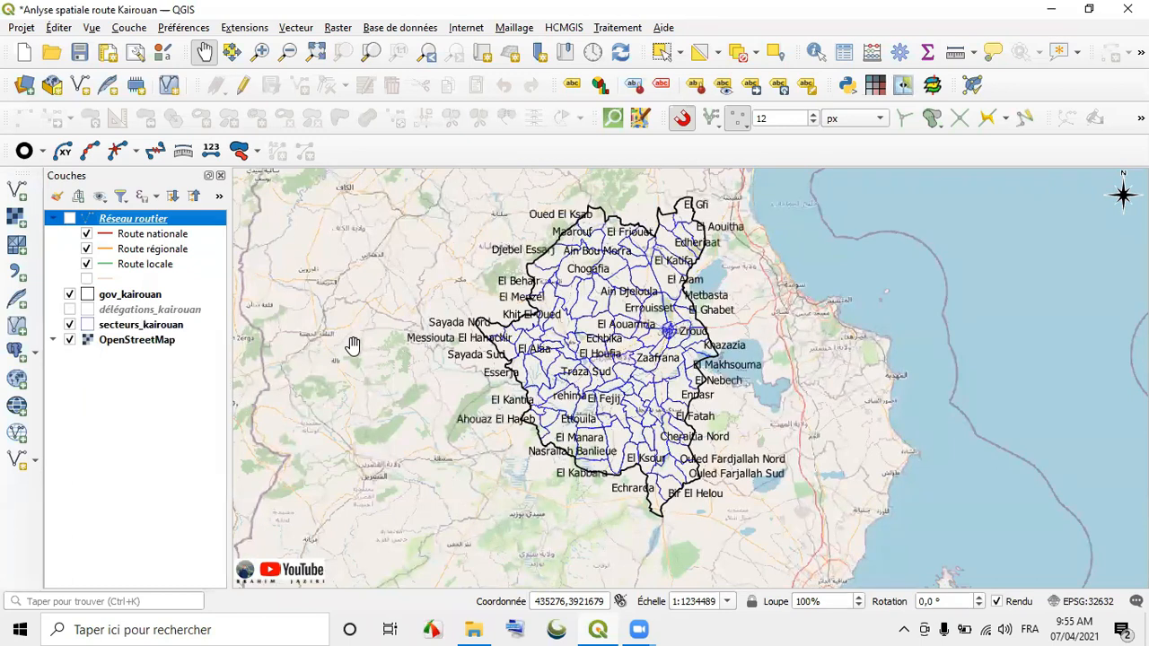
scroll(628, 382, up, 1)
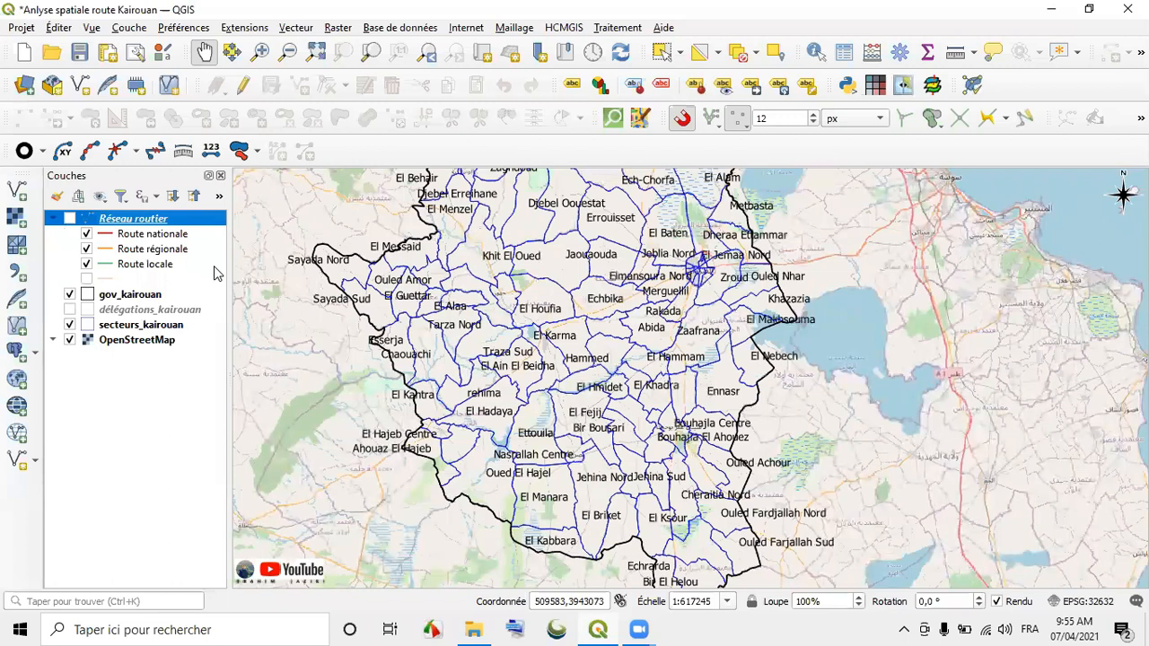
click(69, 325)
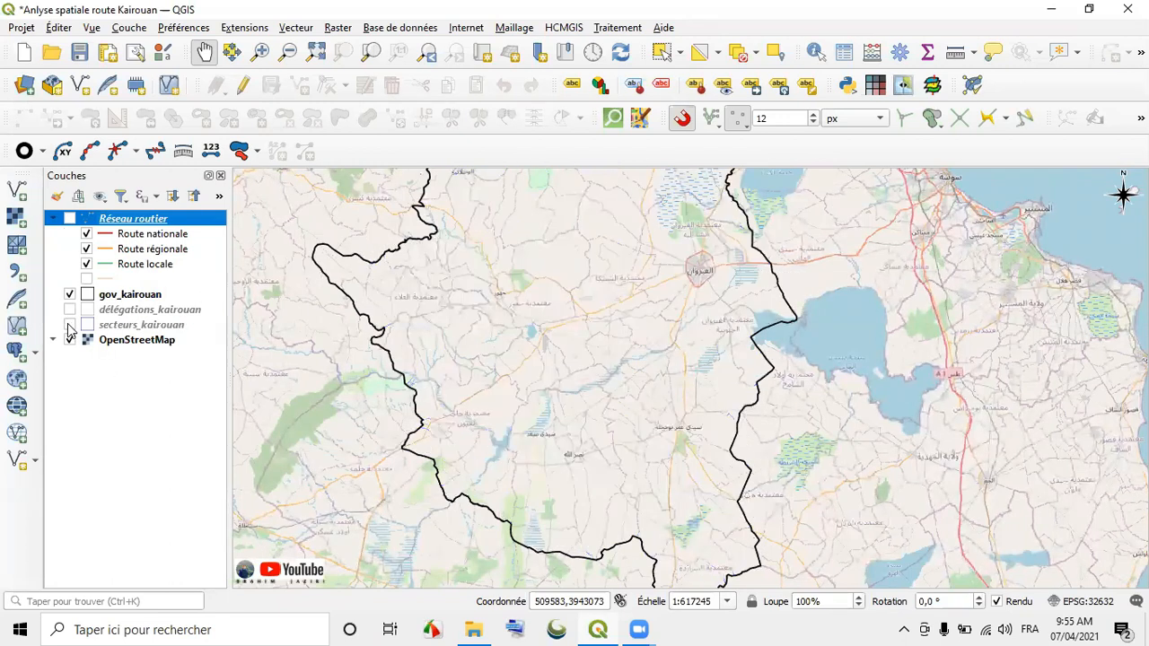
Step: Switch to the "population secteur kairouan 2014" workbook in Excel and examine its Nom Secteur, Nom Délégation and population 2014 columns
mouse_move(476, 628)
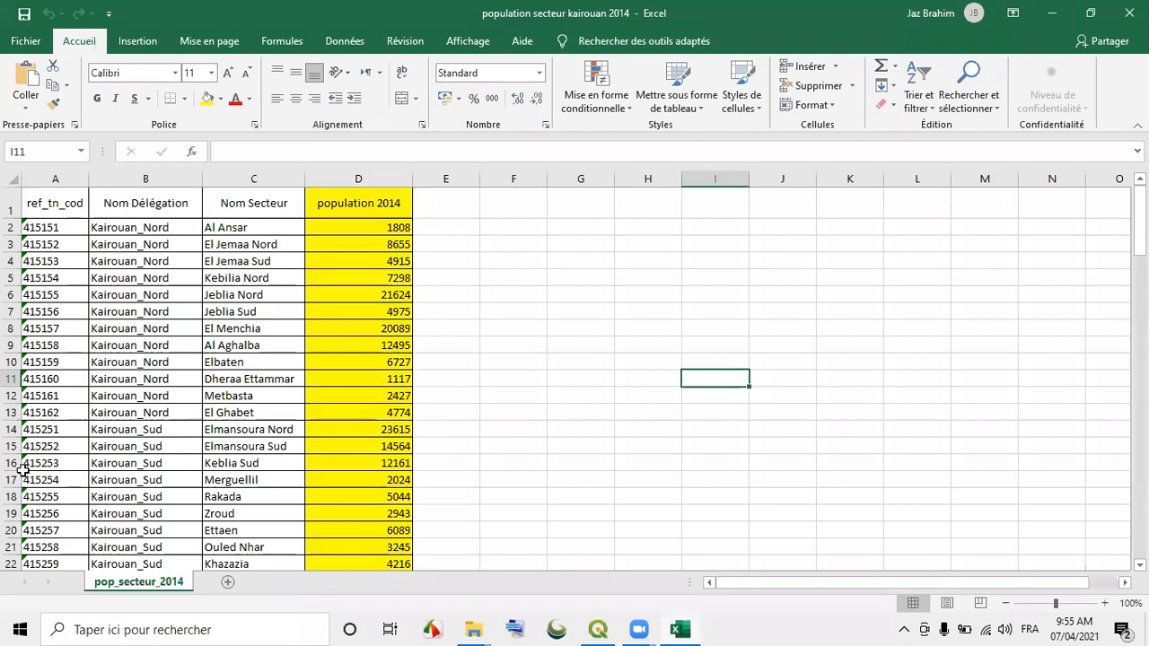
scroll(231, 365, down, 5)
scroll(230, 365, up, 5)
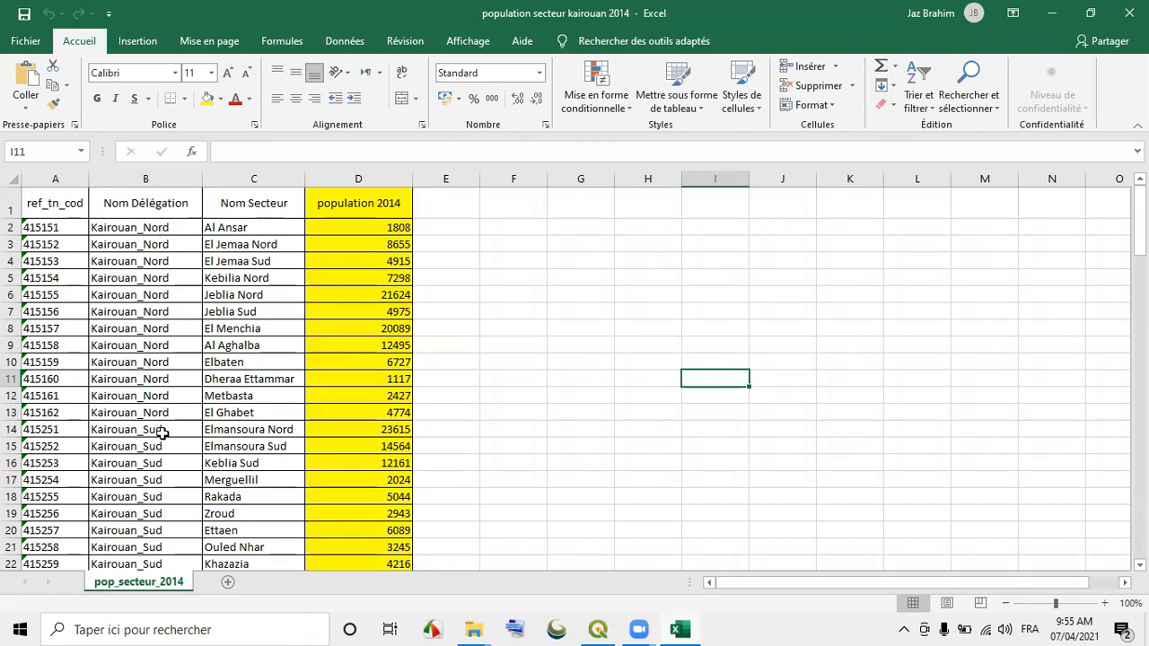
drag(235, 228, 237, 409)
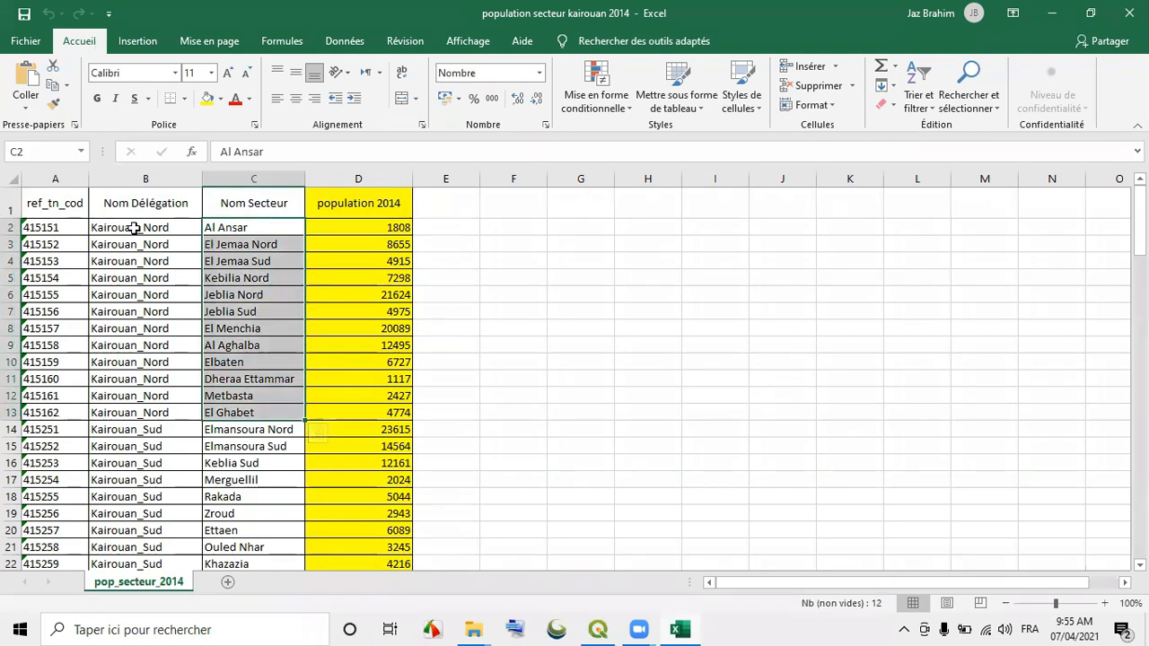
drag(162, 228, 174, 446)
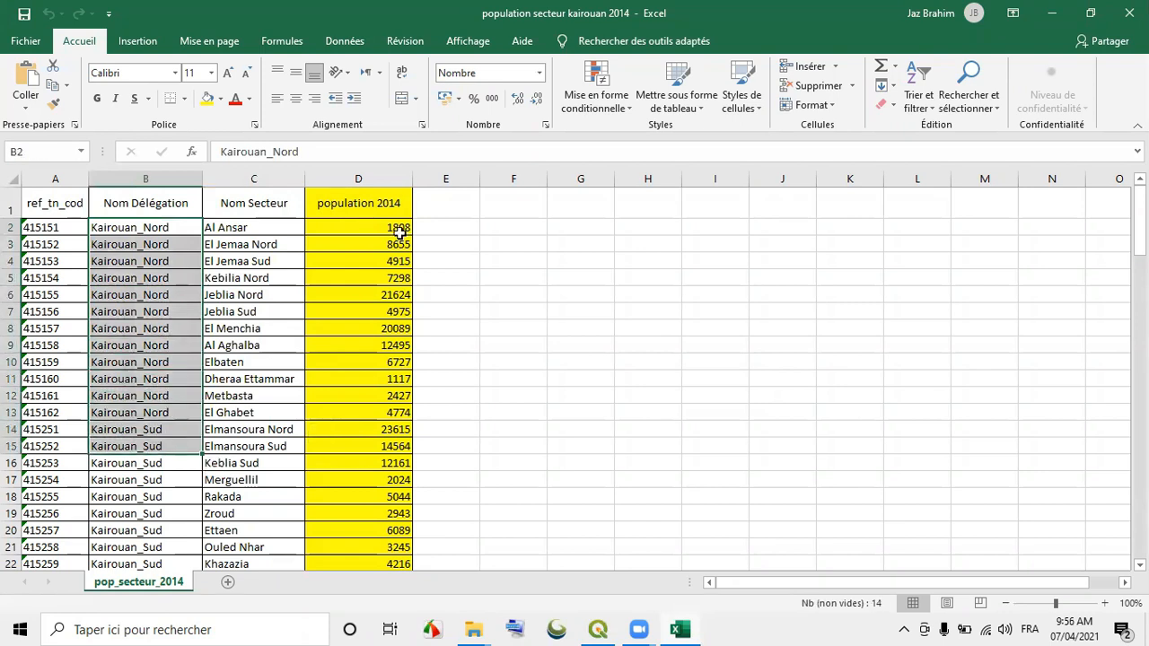
drag(398, 228, 381, 430)
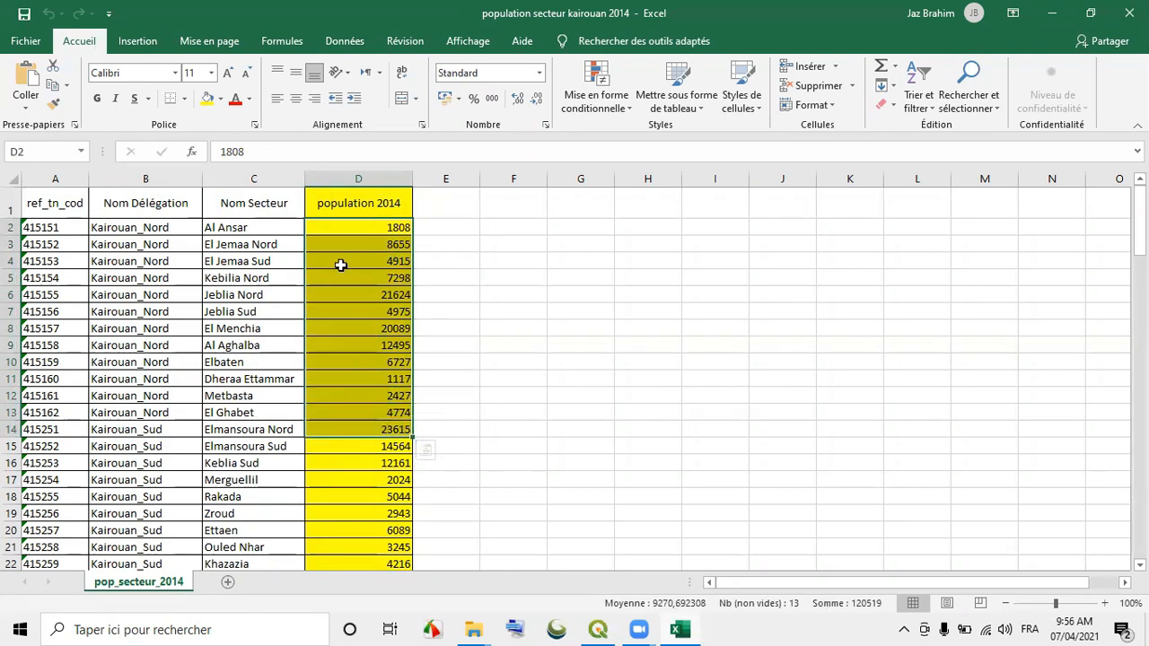
click(423, 302)
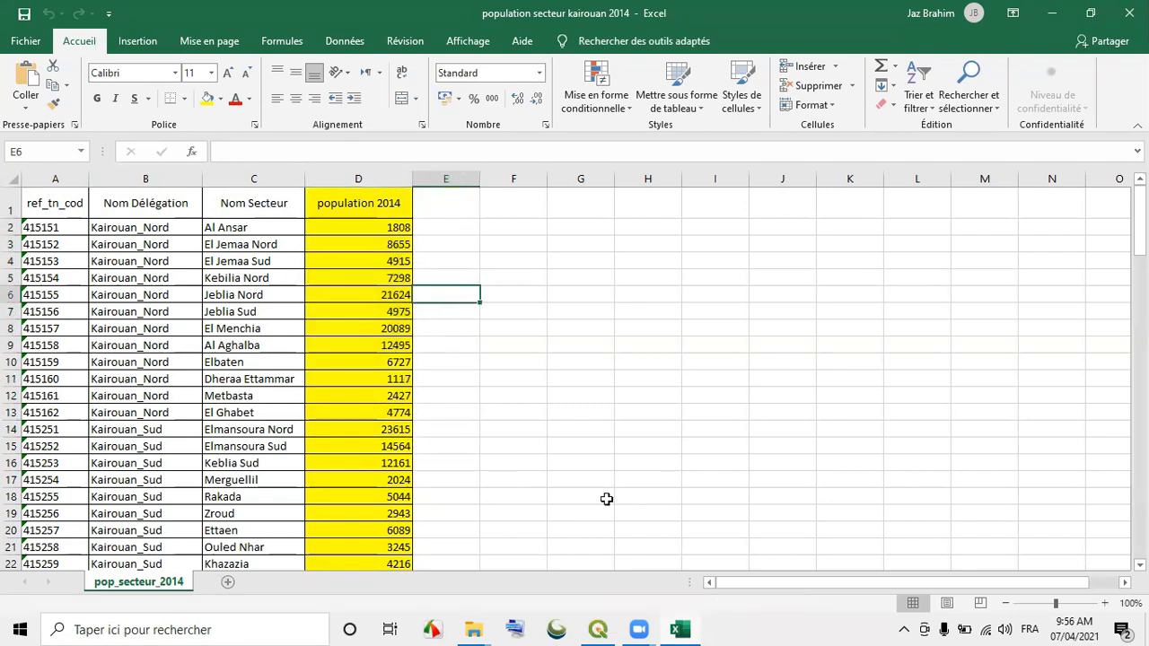
Step: Examine the sector codes in the workbook's ref_tn_cod column
drag(80, 227, 94, 482)
drag(47, 190, 52, 364)
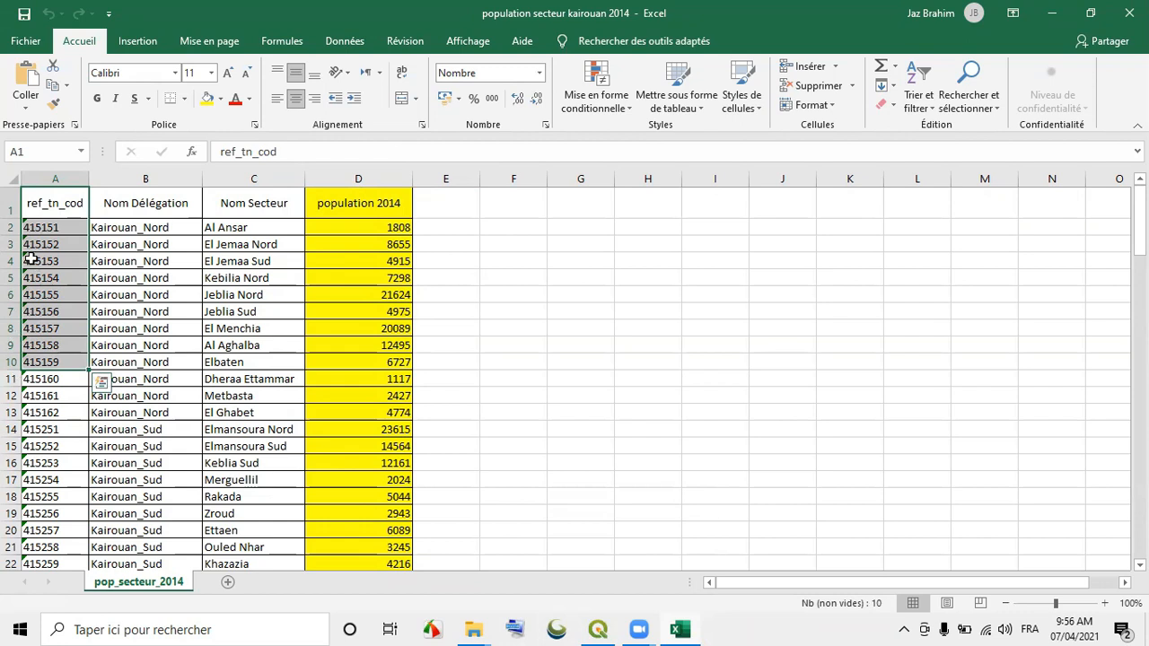
drag(59, 227, 62, 463)
Step: Switch back to QGIS, show the secteurs_kairouan layer and hide the OpenStreetMap base map
click(597, 629)
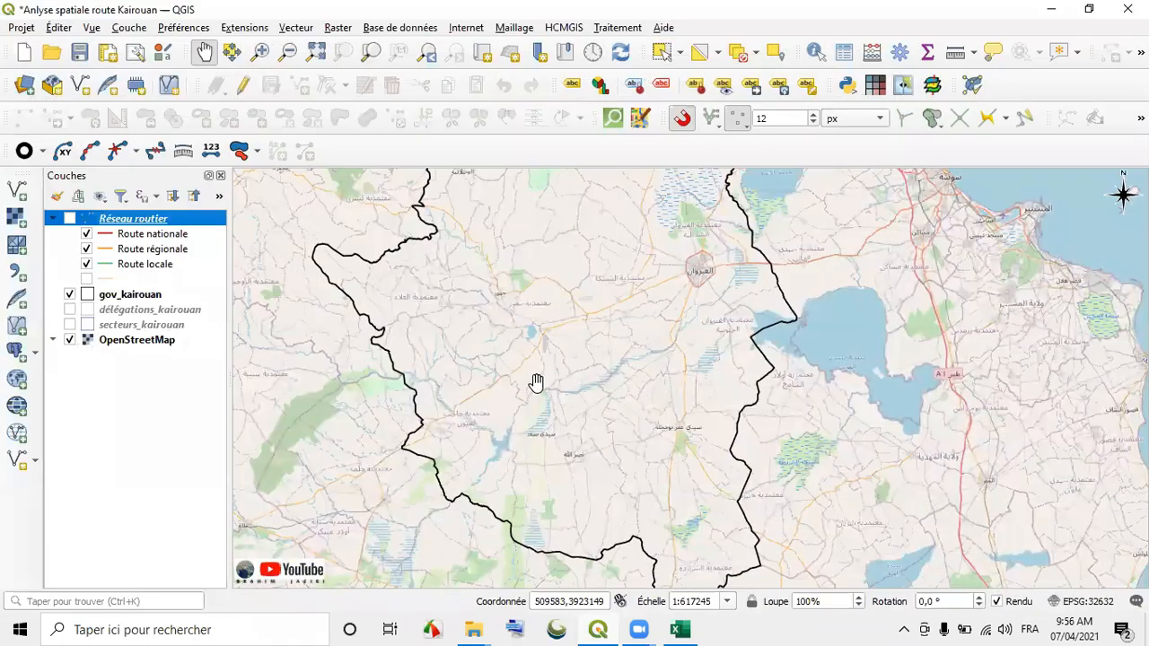
click(70, 325)
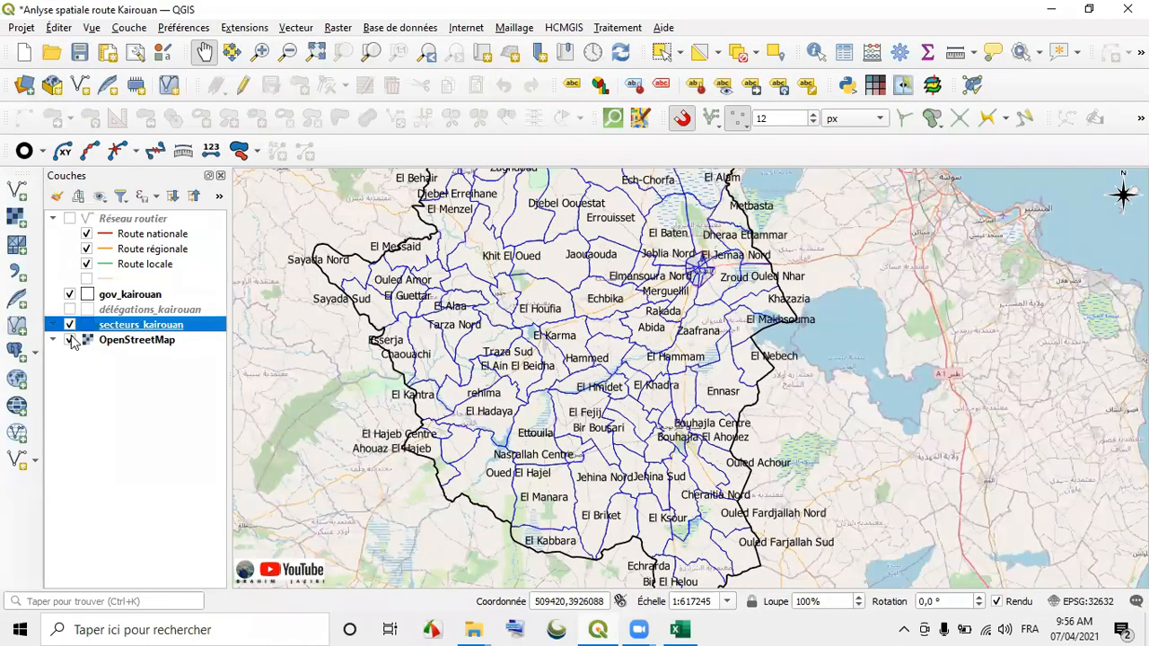
click(70, 339)
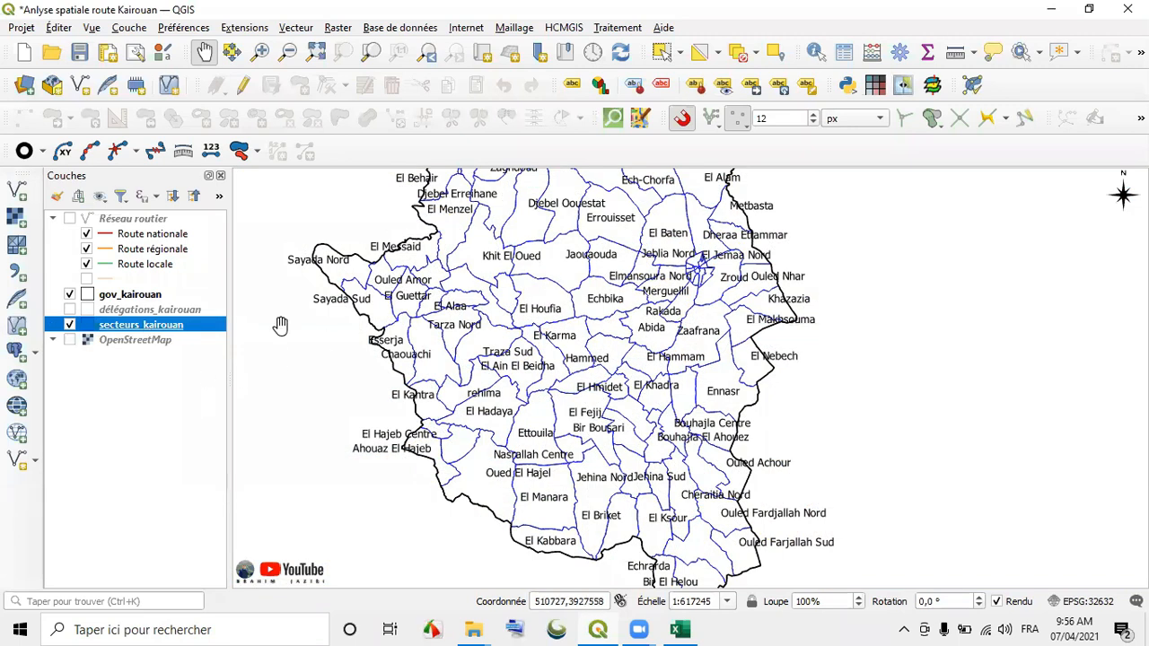
Step: Examine the ref_tn_cod field in the attribute table of the secteurs_kairouan layer and close the table
click(845, 55)
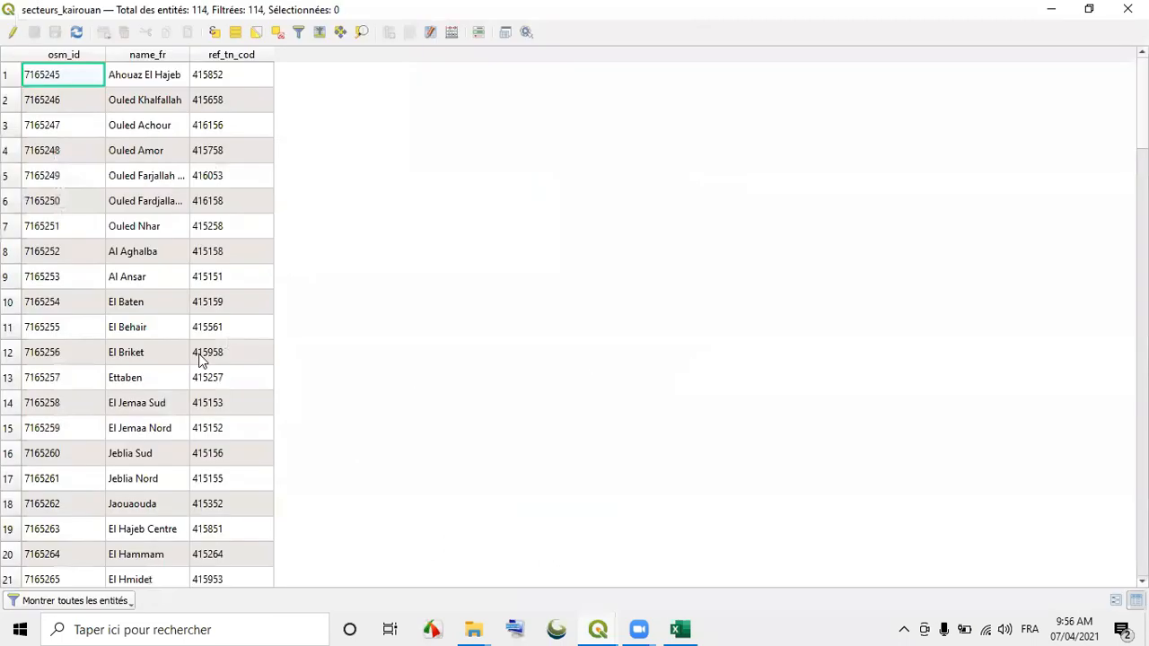
scroll(219, 142, down, 5)
scroll(219, 142, up, 5)
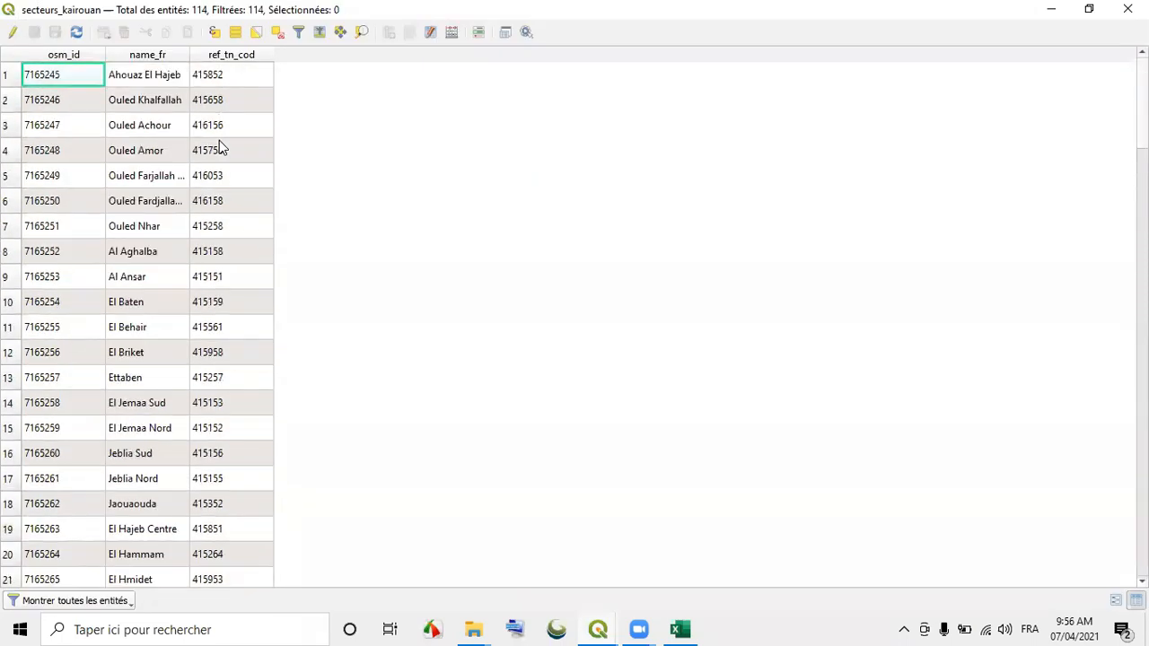
click(230, 75)
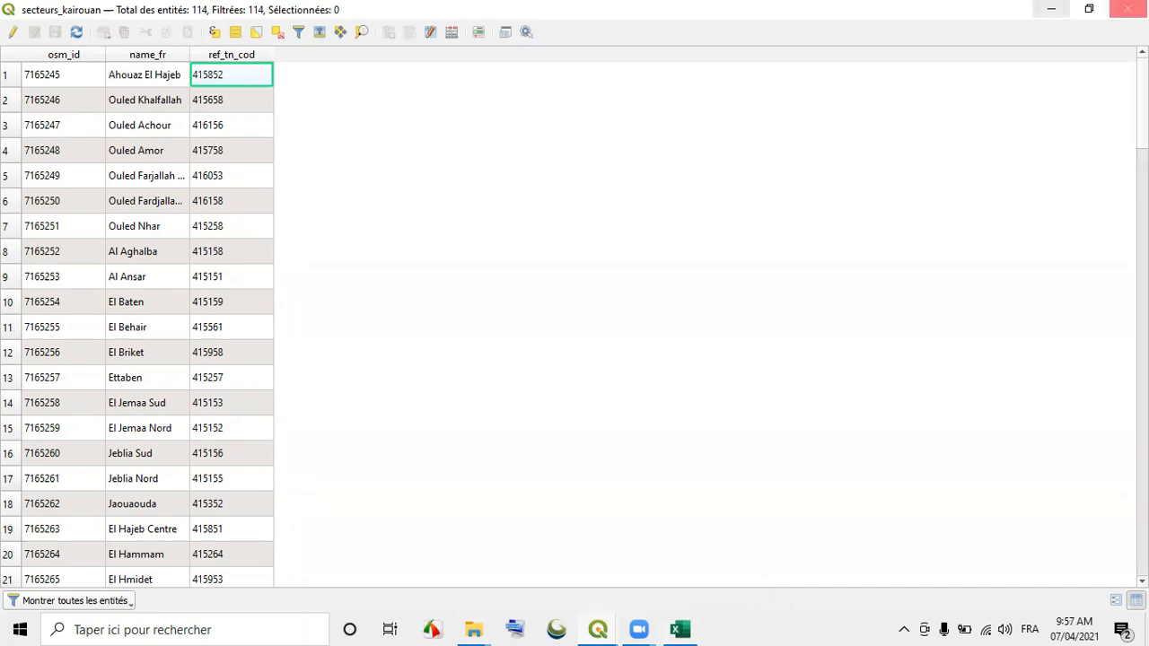
click(1124, 11)
Step: Add the "population secteur kairouan 2014" workbook from the Excercice 3 Kairouan folder to the project as a vector source
scroll(570, 328, down, 1)
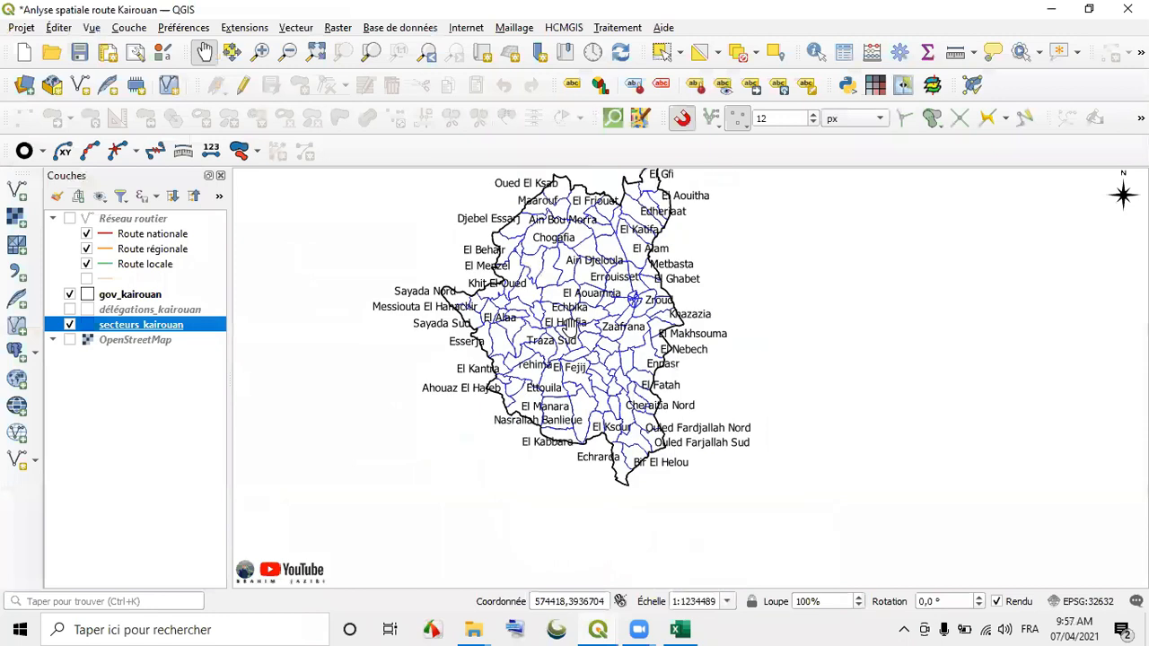
click(16, 189)
click(1093, 191)
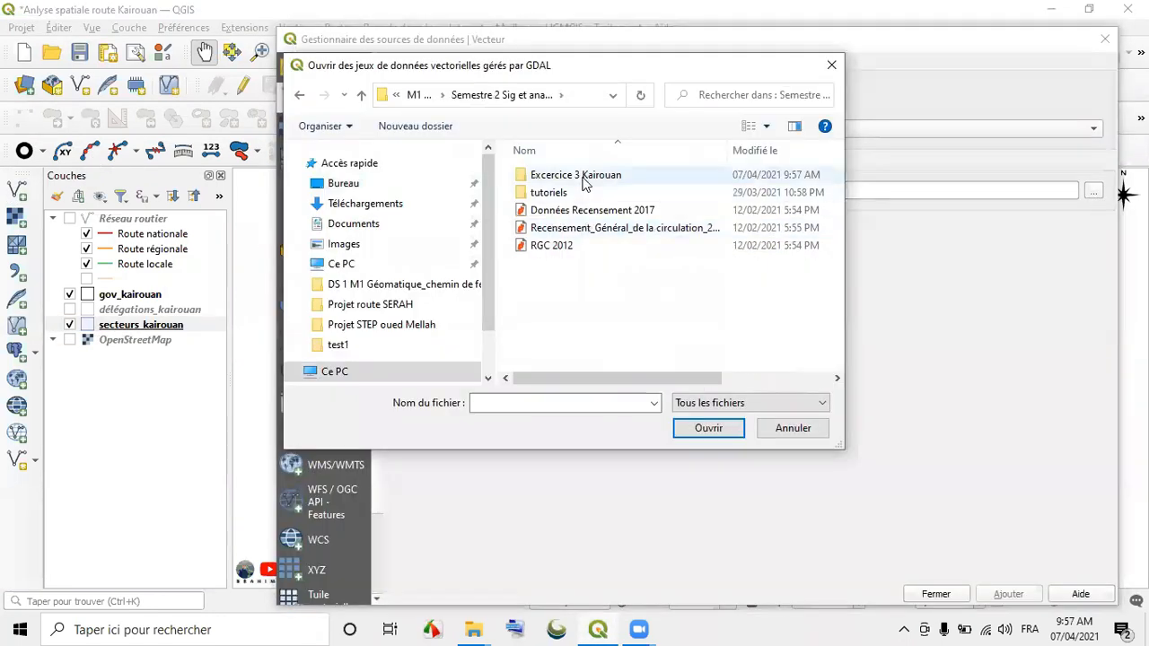
double_click(584, 175)
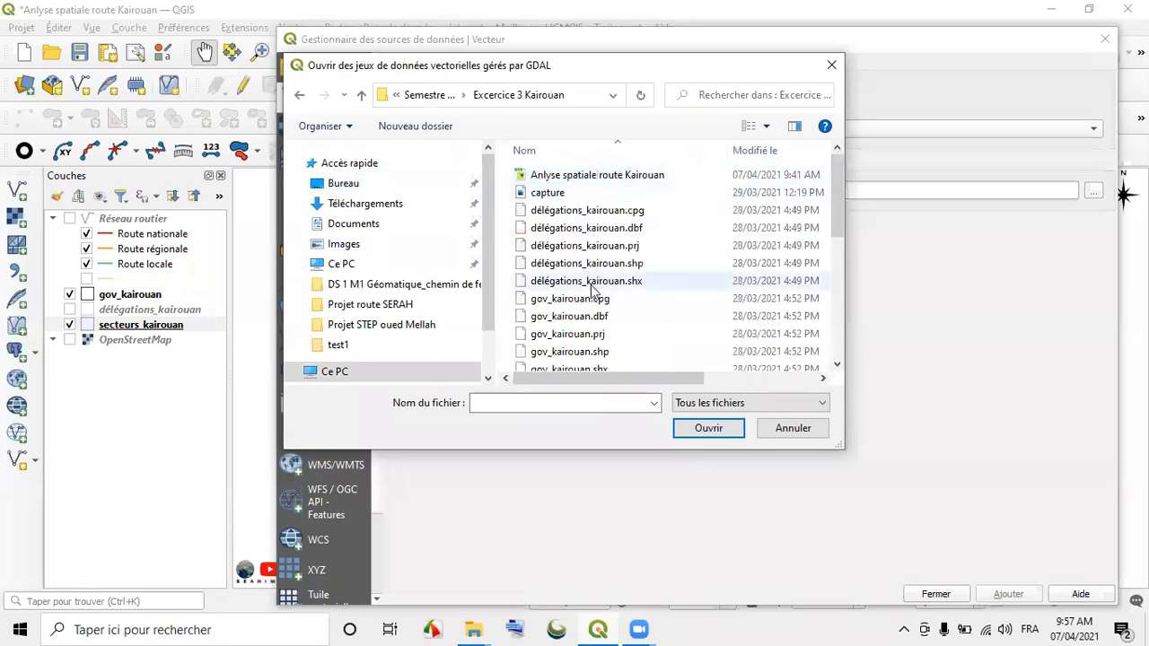
scroll(593, 287, down, 5)
scroll(592, 291, up, 2)
click(618, 188)
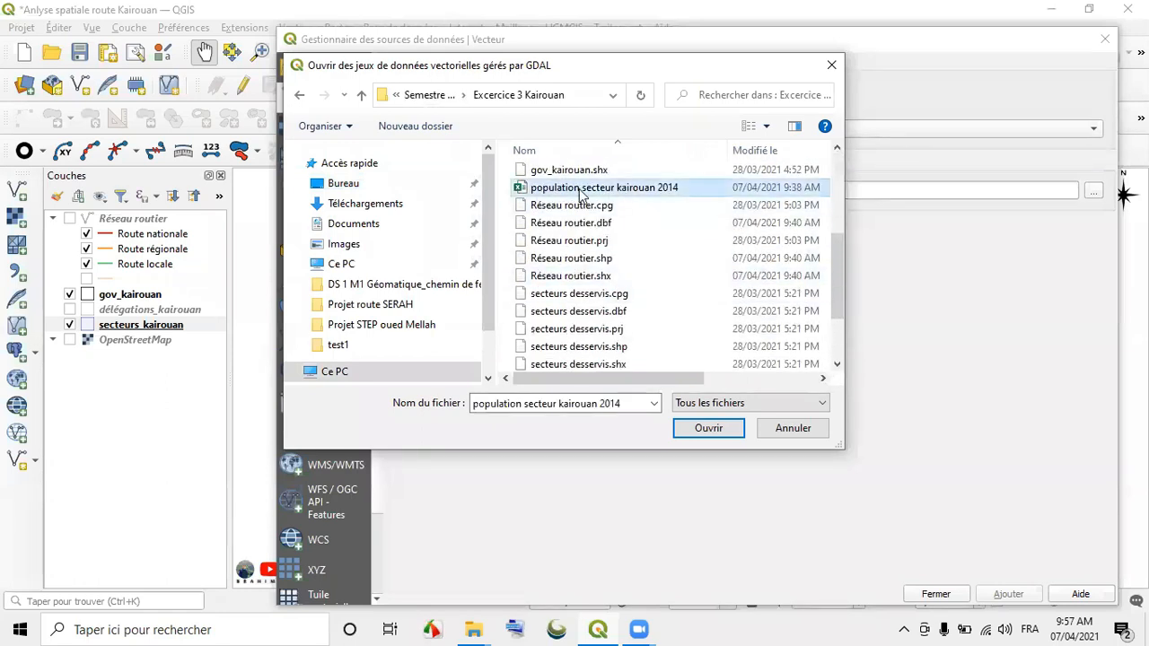
click(707, 430)
click(1003, 596)
click(937, 596)
Step: Open the attribute table of the imported population layer
right_click(111, 337)
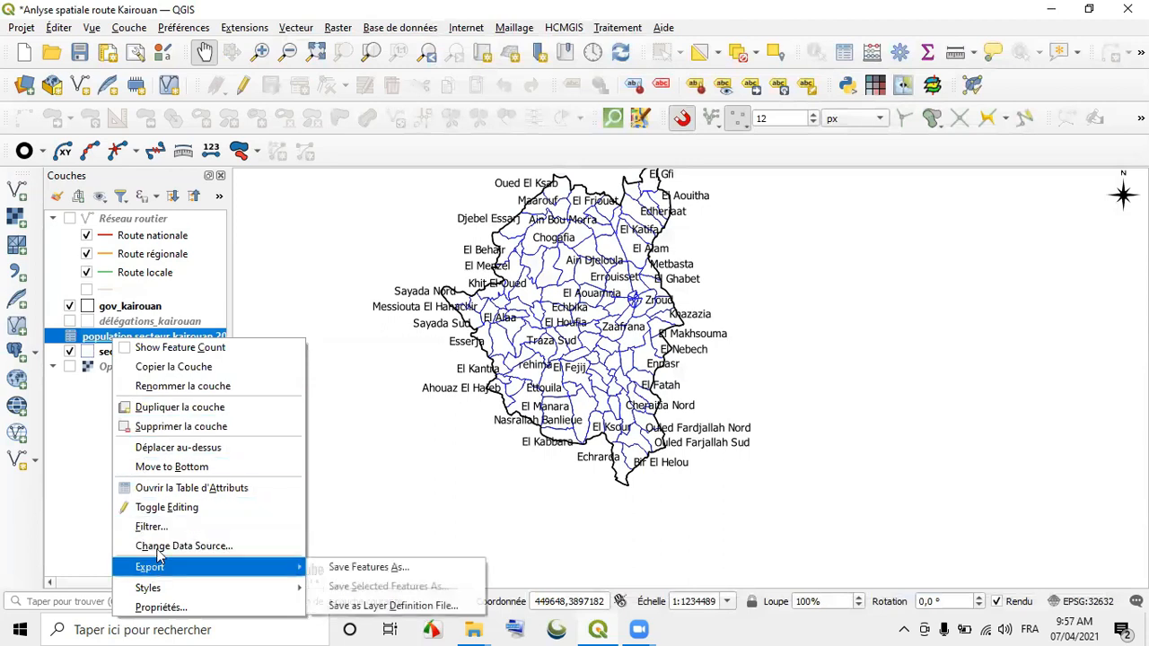
click(171, 489)
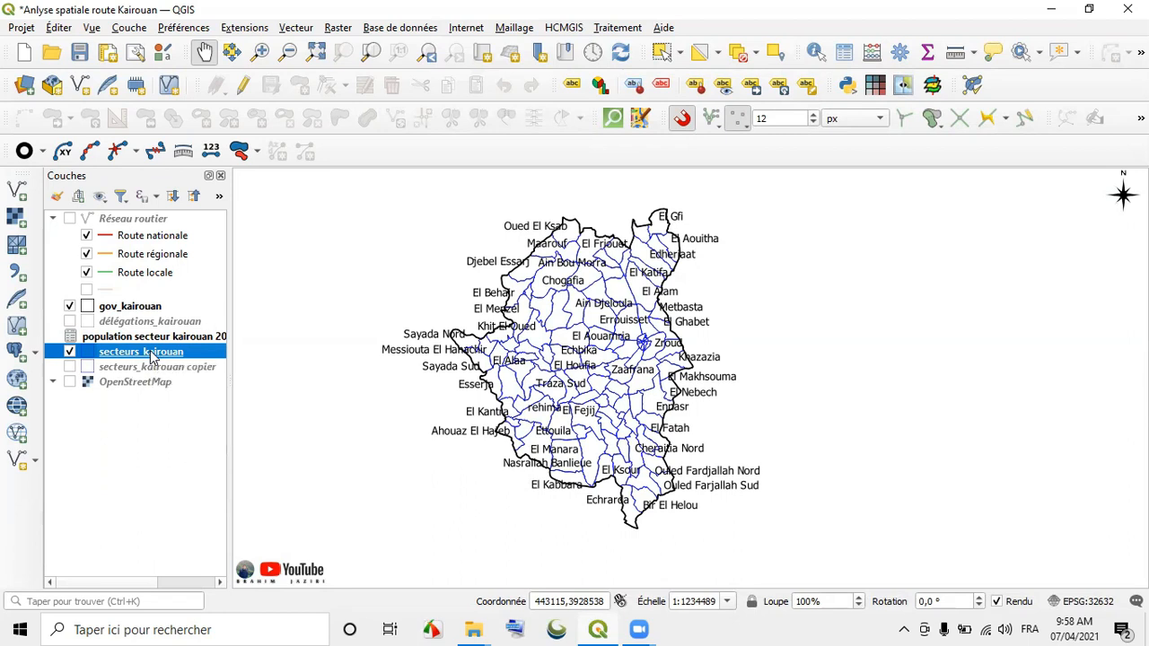
Step: Start a new join in the secteurs_kairouan layer properties with the "population secteur kairouan 2014 pop_secteur_2014" table as the joined layer
double_click(151, 356)
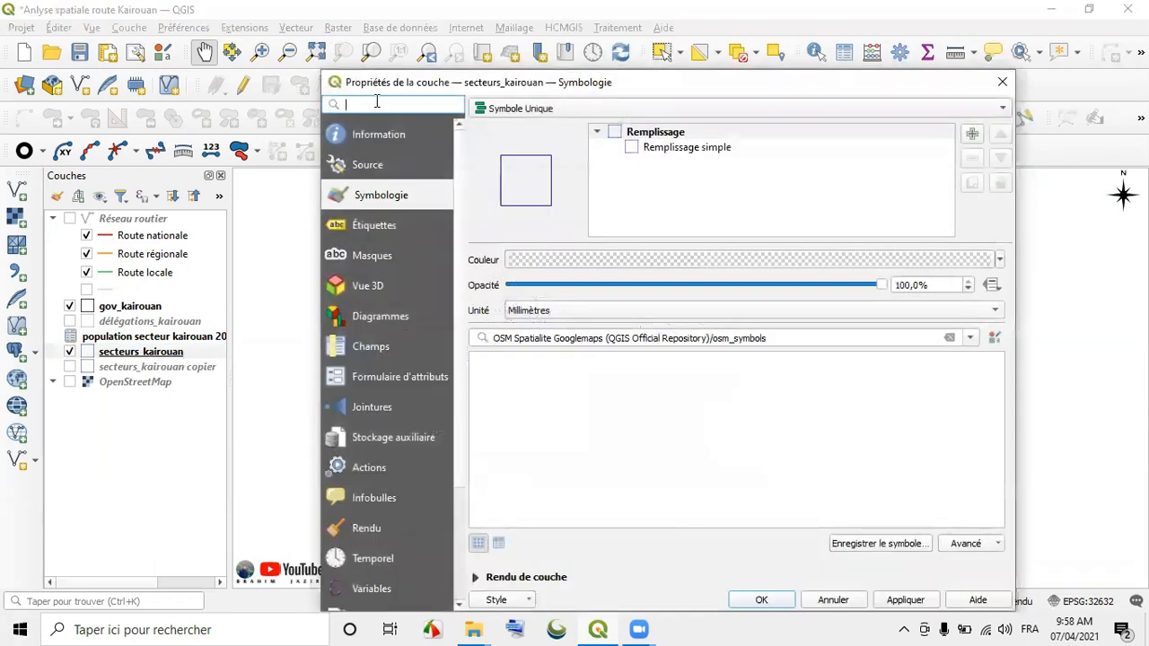
click(377, 409)
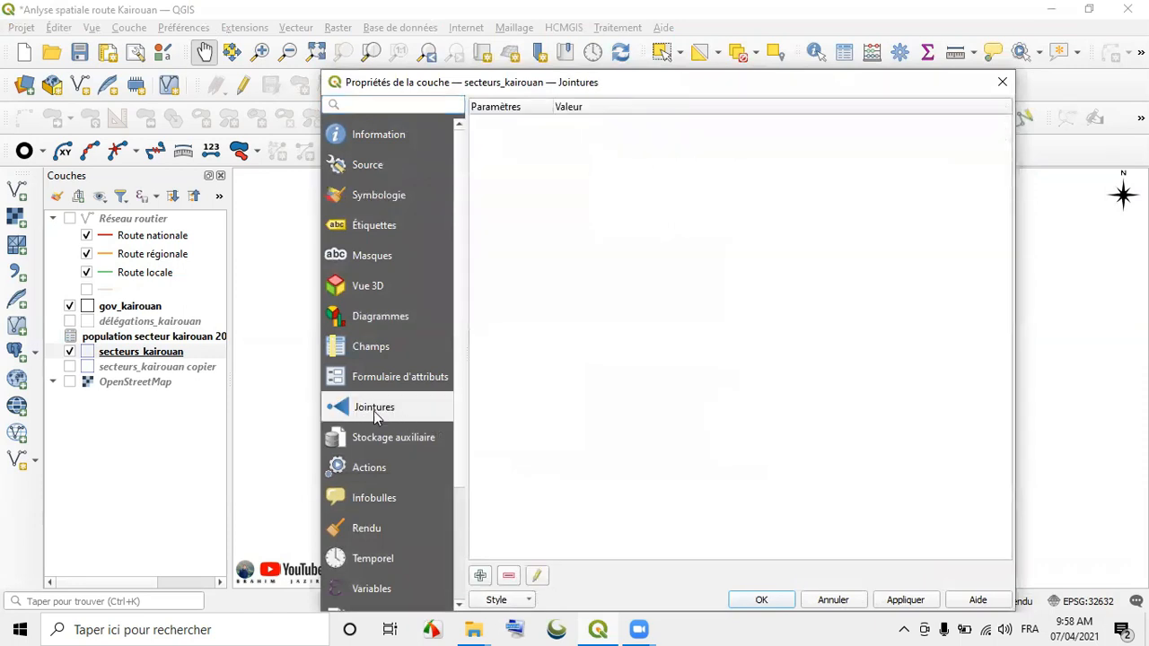
click(479, 576)
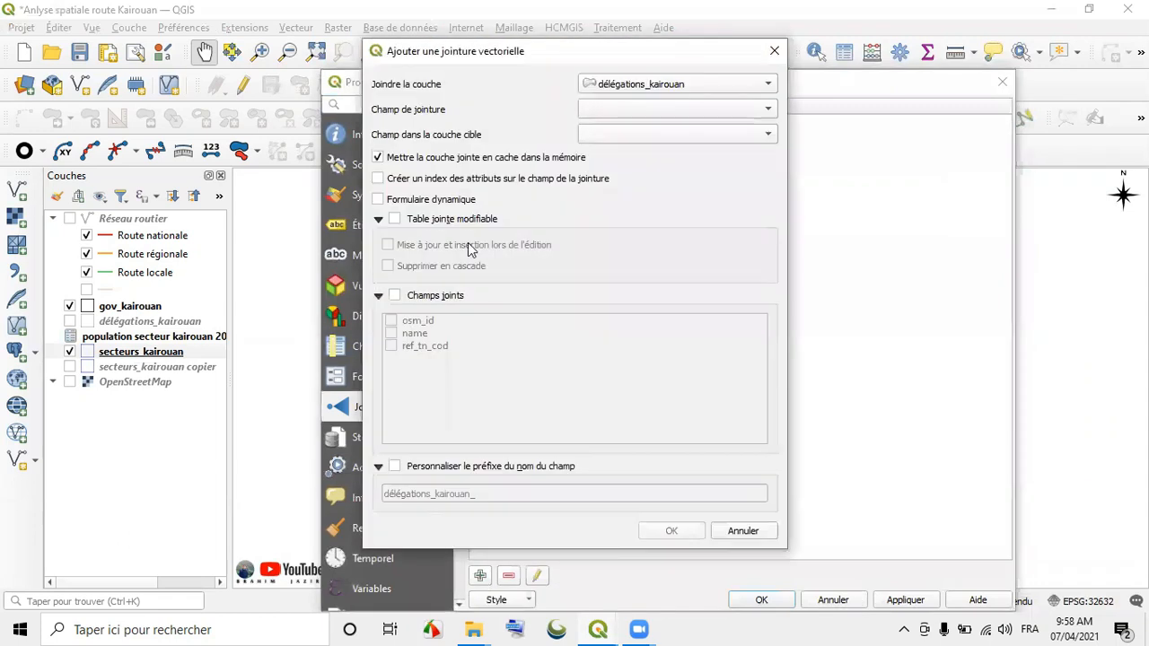
click(759, 89)
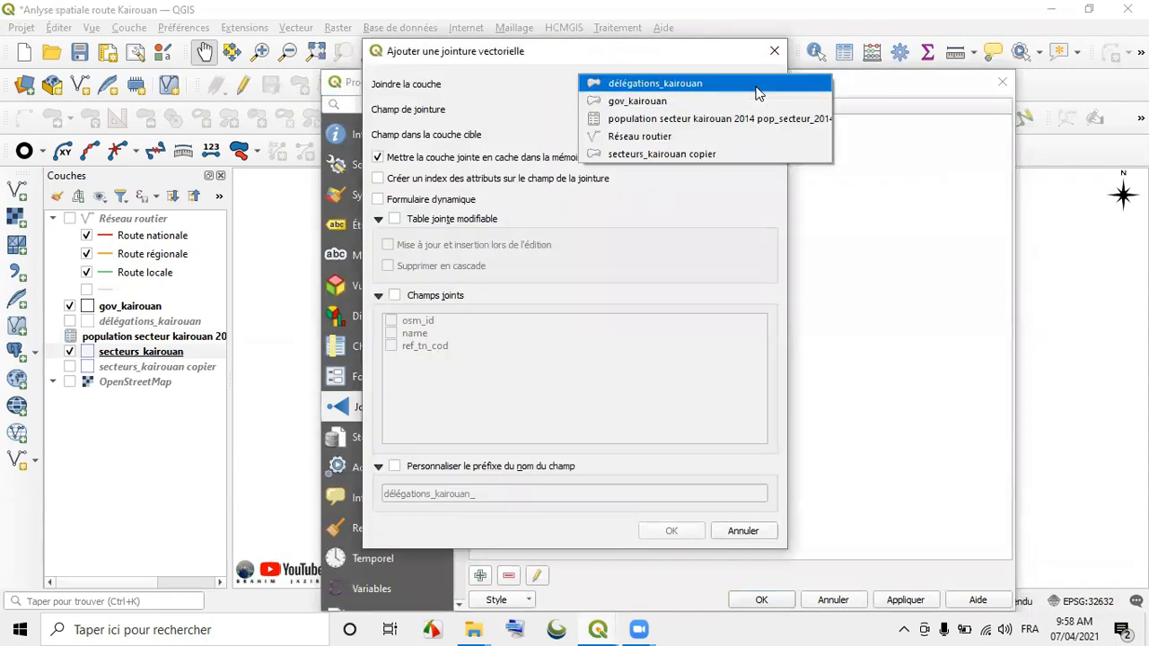
click(503, 103)
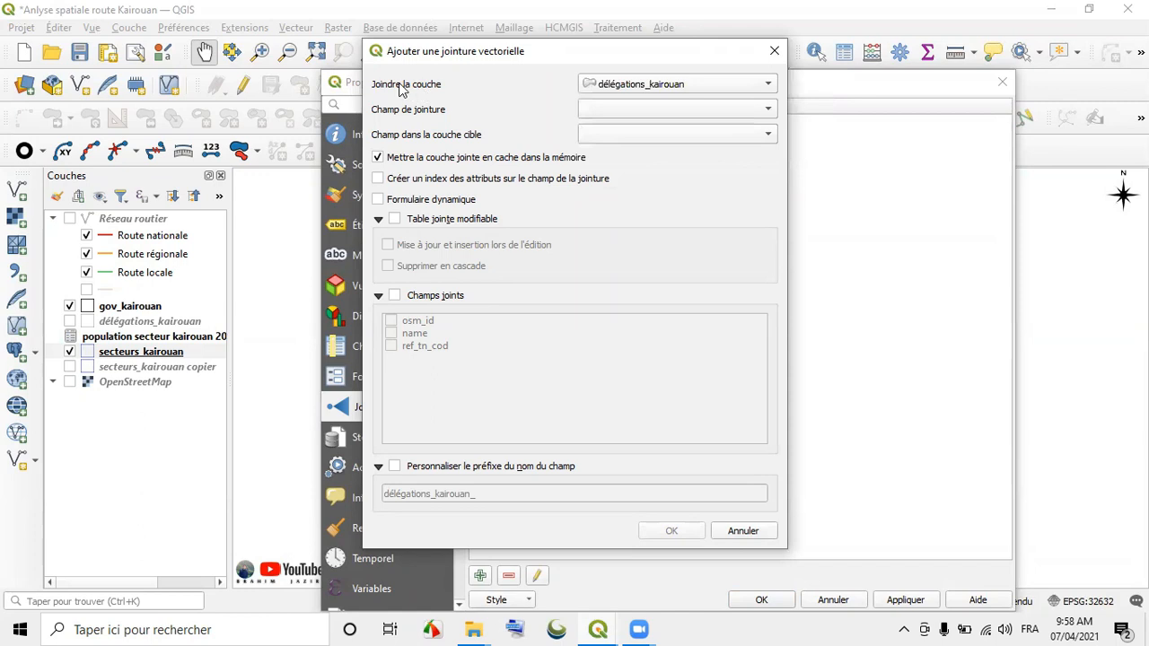
click(666, 86)
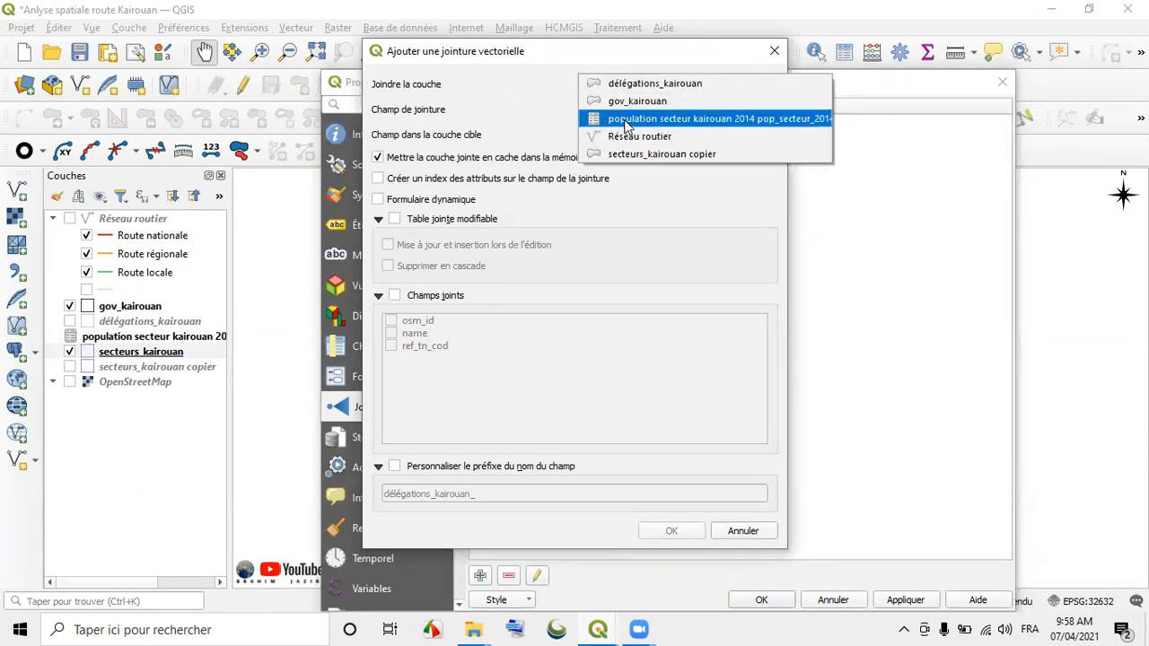
click(652, 124)
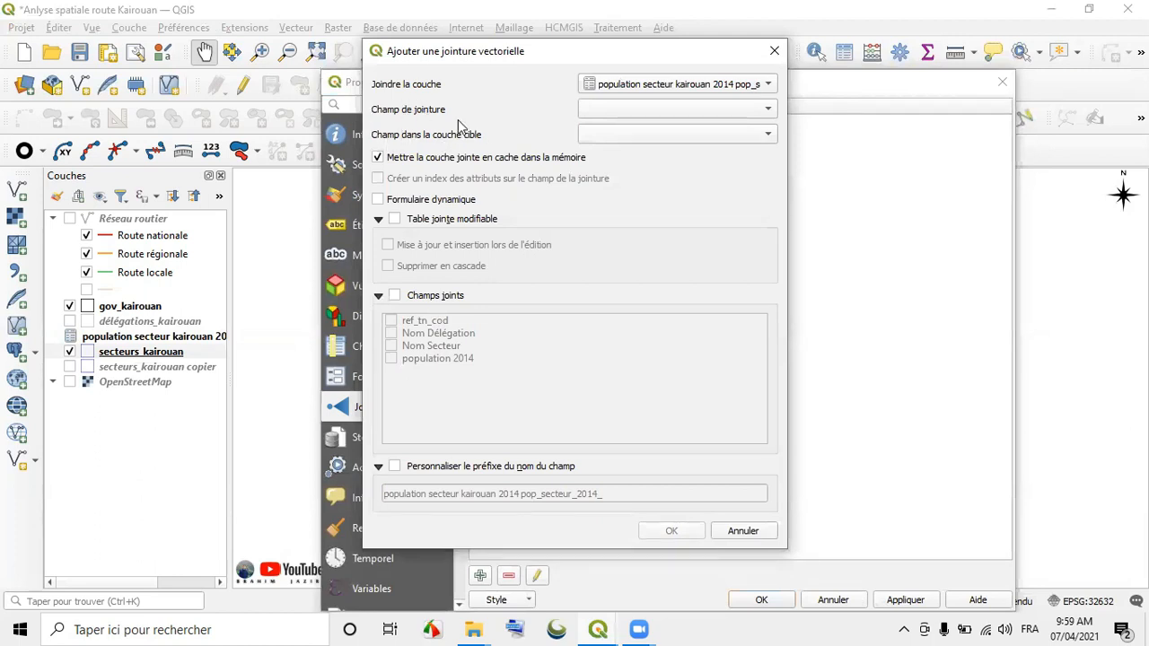
Step: Use ref_tn_cod as both the join field and the target field, and restrict the joined fields to population 2014
click(766, 111)
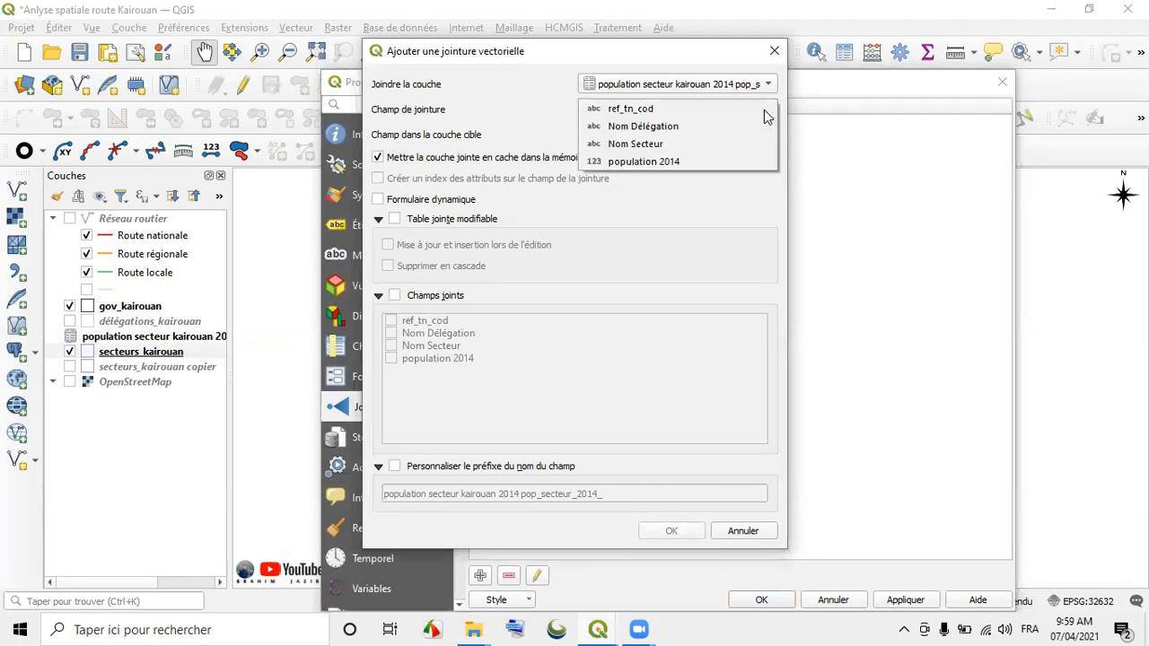
click(626, 111)
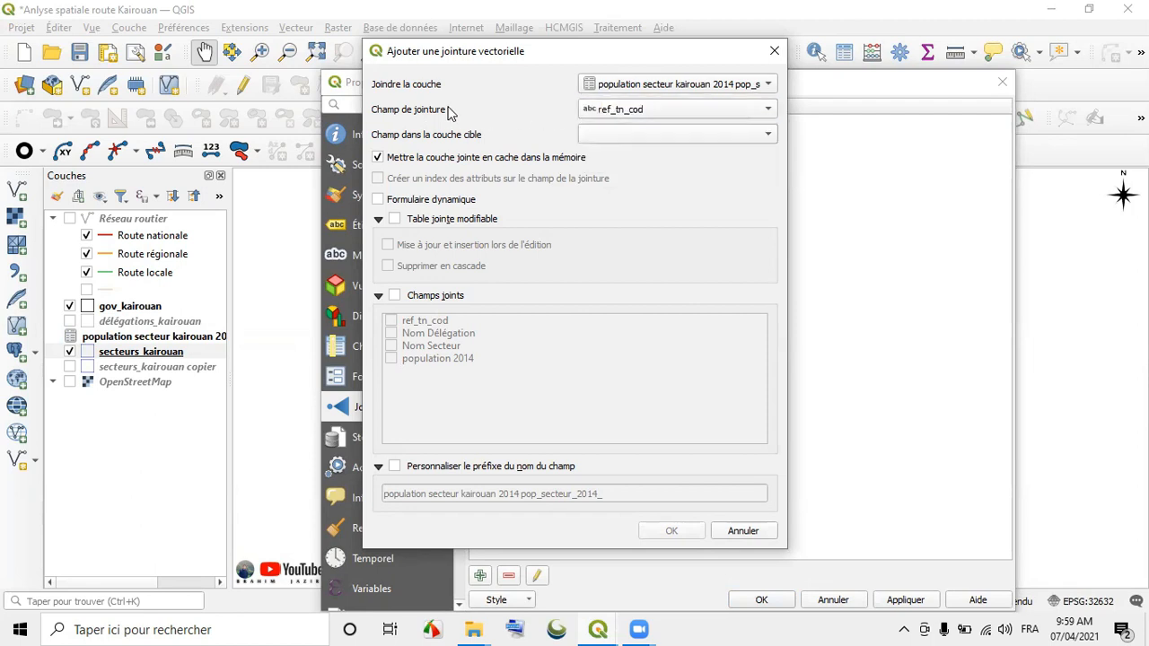
click(760, 136)
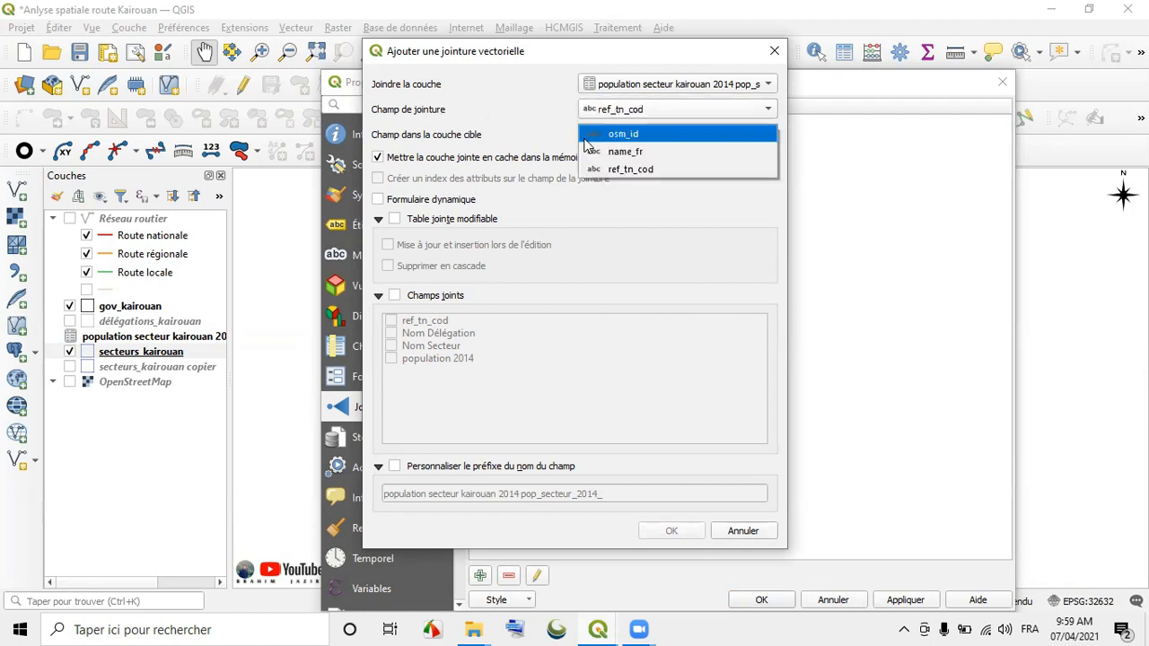
click(654, 169)
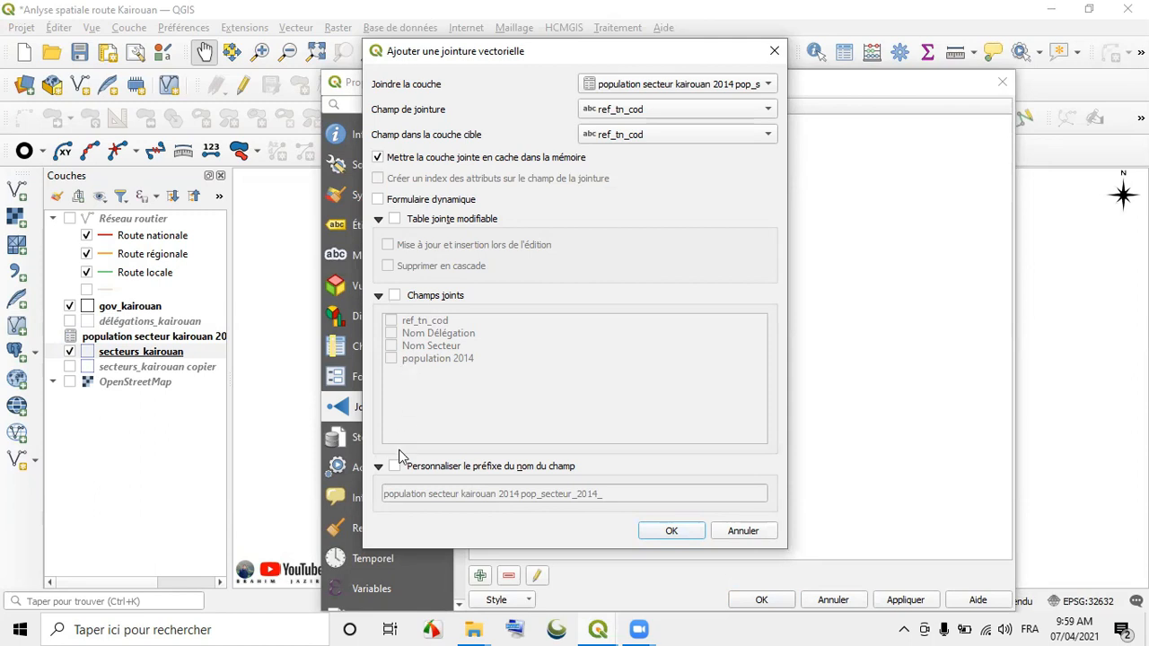
click(395, 296)
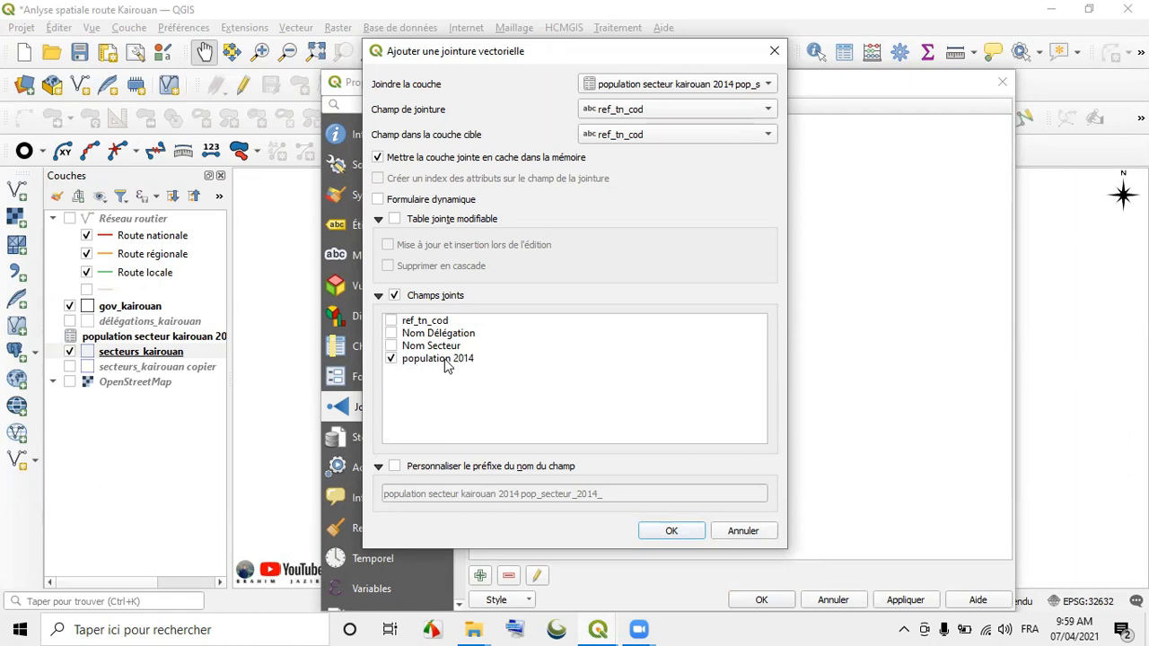
click(446, 360)
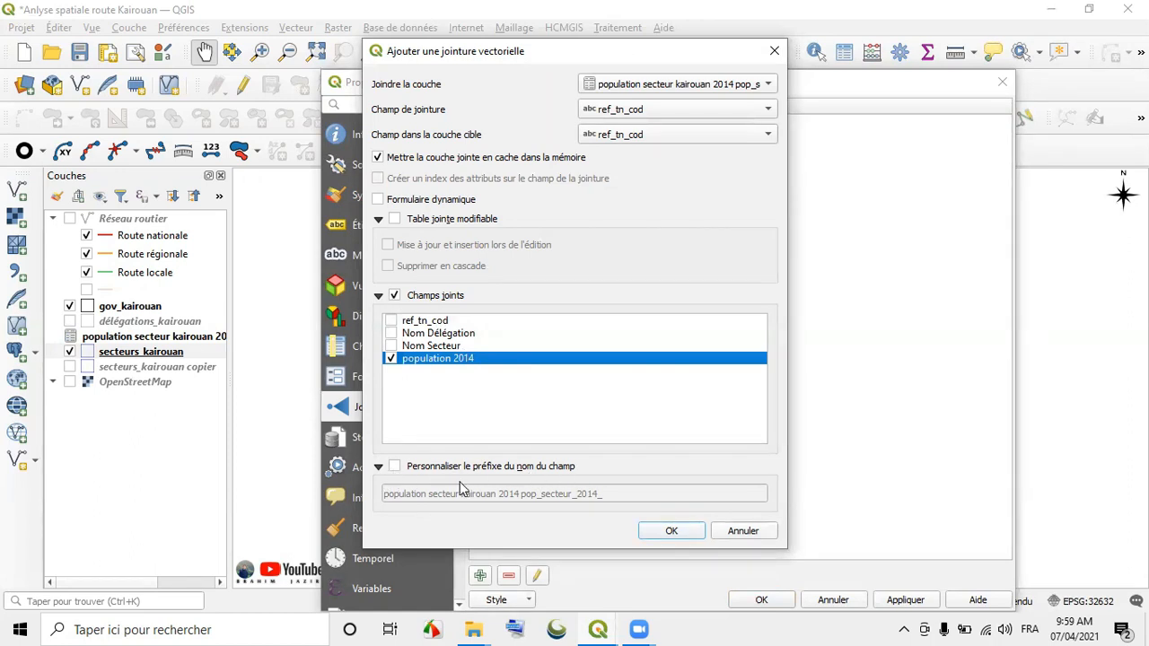
Step: Enable the custom field name prefix, leave it empty, and apply the population join to the secteurs_kairouan layer
click(394, 467)
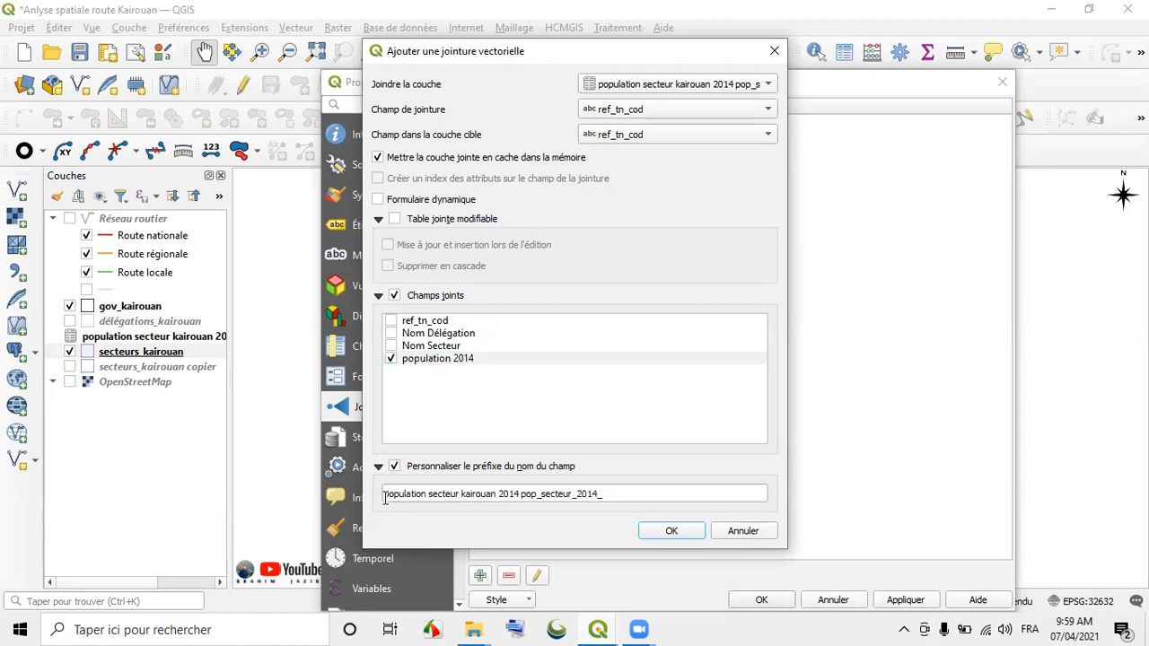
drag(386, 498, 606, 493)
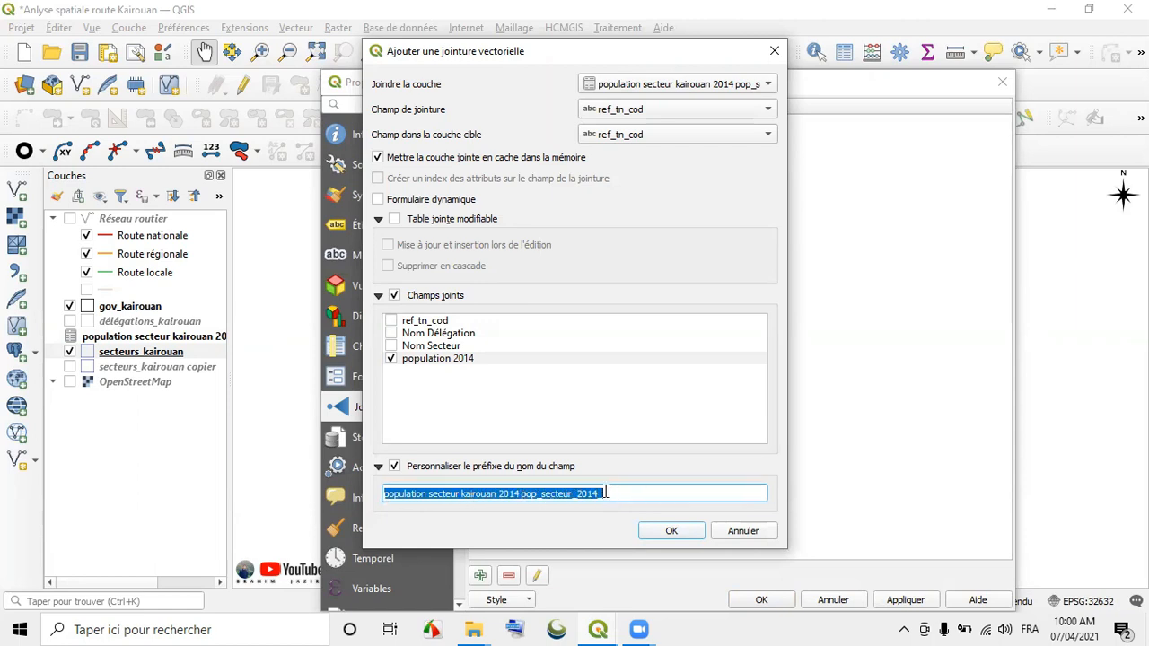
key(BackSpace)
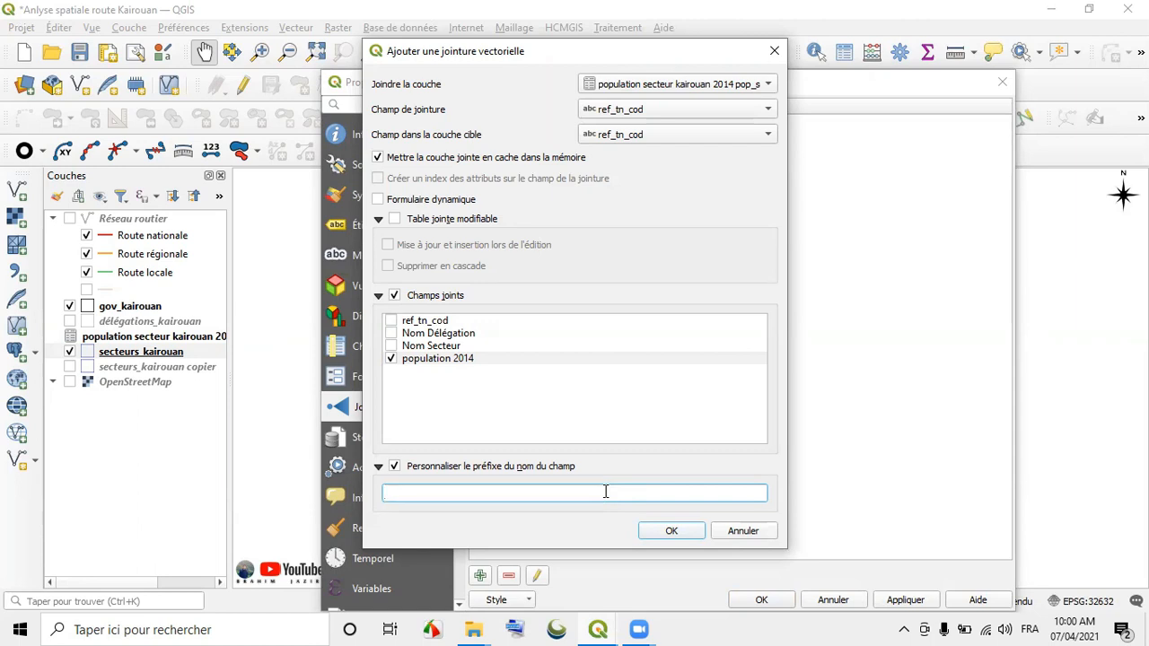
click(673, 531)
click(906, 600)
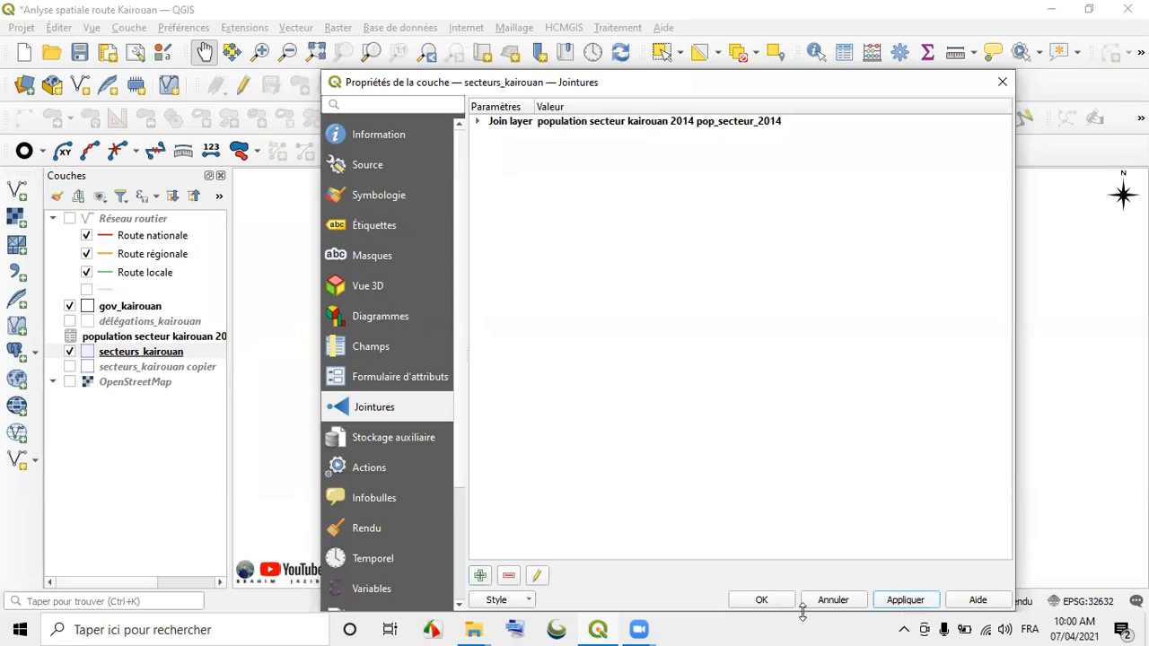
click(761, 600)
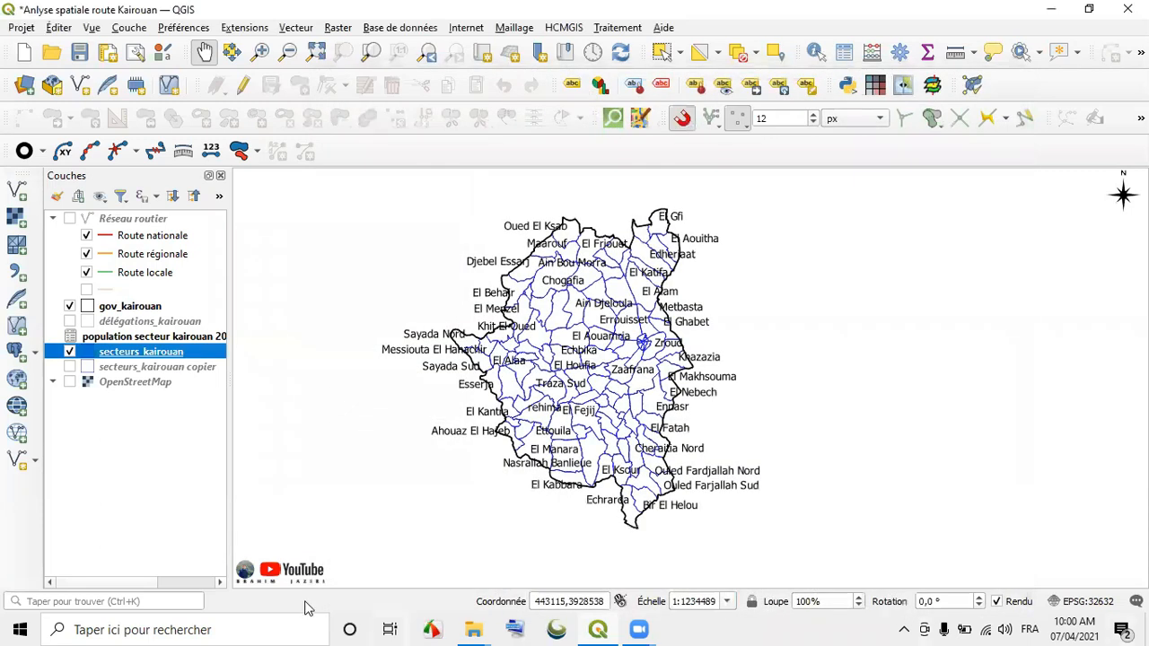
Step: Examine the joined population 2014 column in the secteurs_kairouan attribute table
click(845, 52)
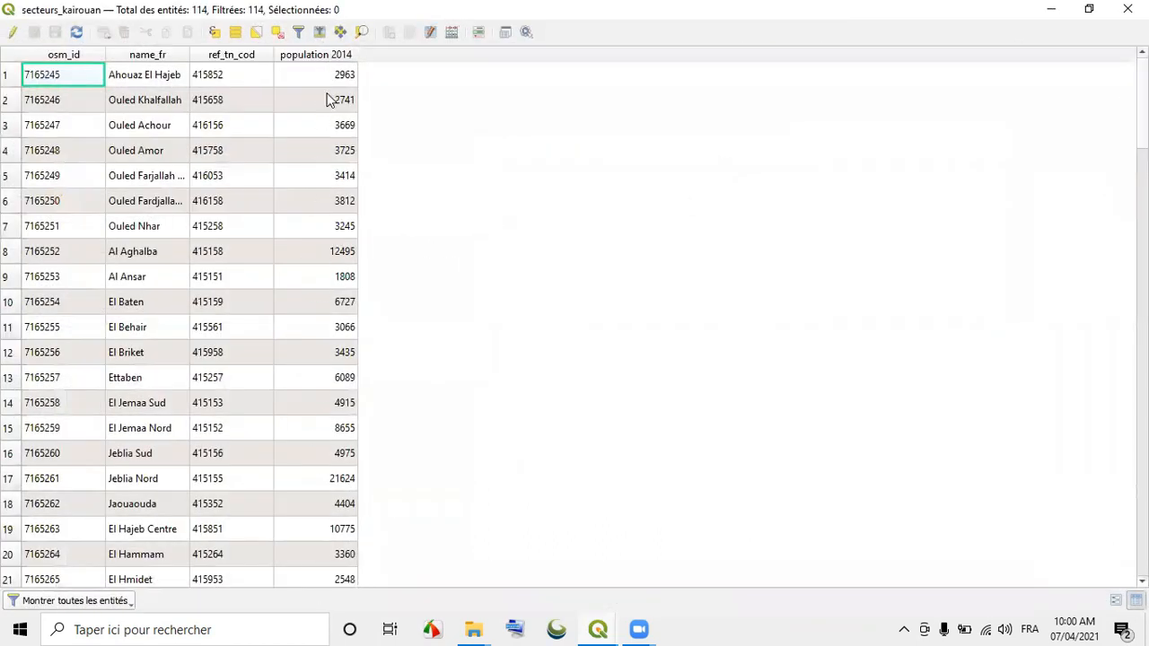
scroll(322, 174, down, 5)
scroll(327, 273, up, 5)
scroll(326, 172, down, 11)
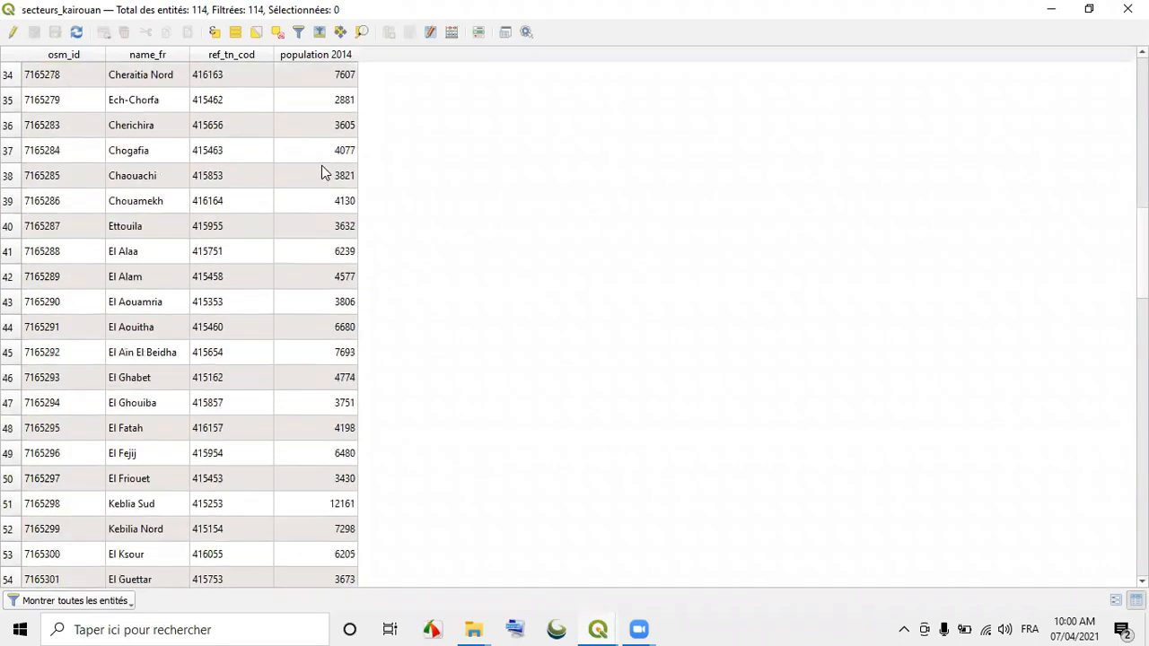
scroll(321, 174, up, 11)
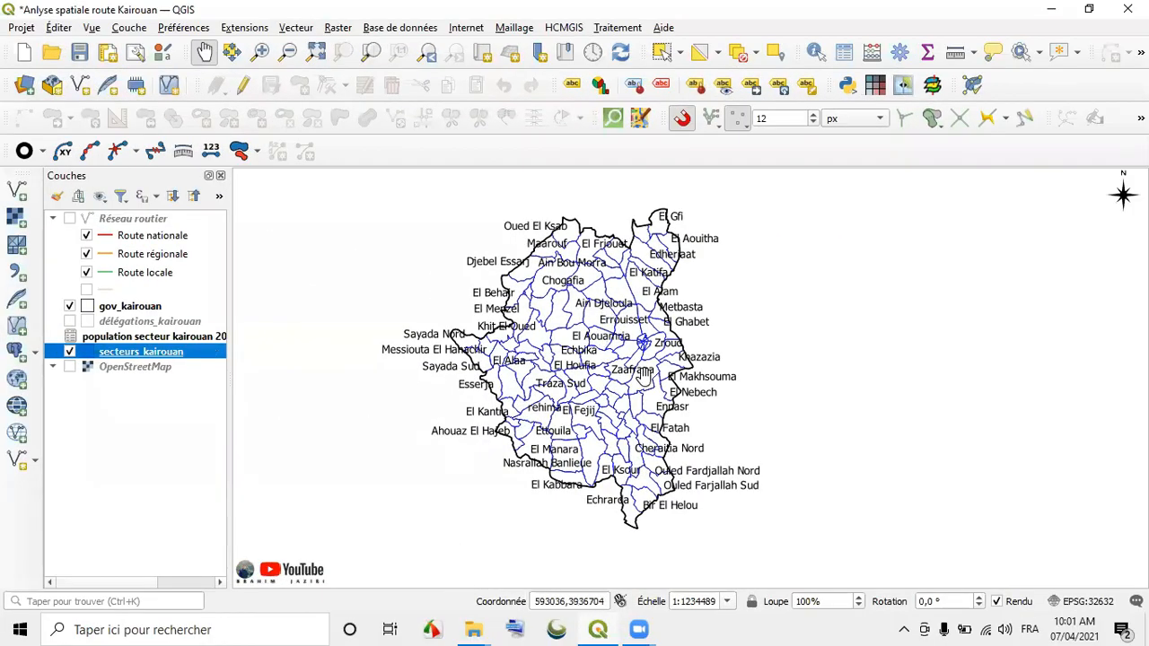
Step: Hide the secteurs_kairouan layer and show Réseau routier with only the Route nationale category visible
scroll(644, 377, up, 1)
scroll(644, 377, down, 1)
scroll(639, 379, up, 1)
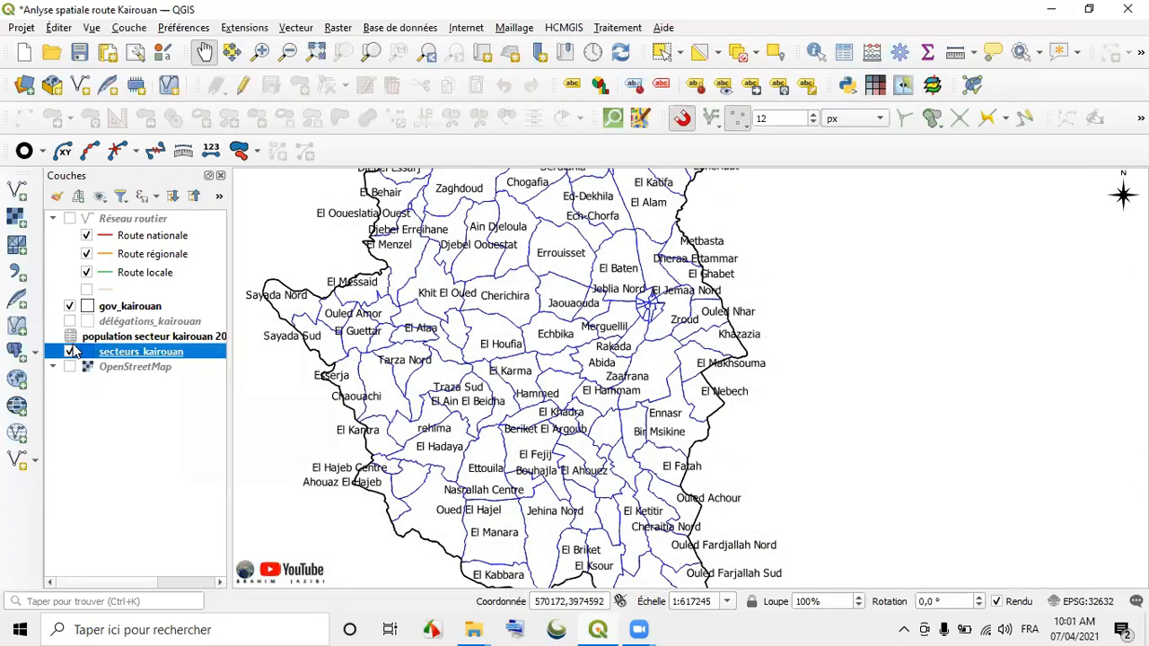
click(71, 353)
click(70, 218)
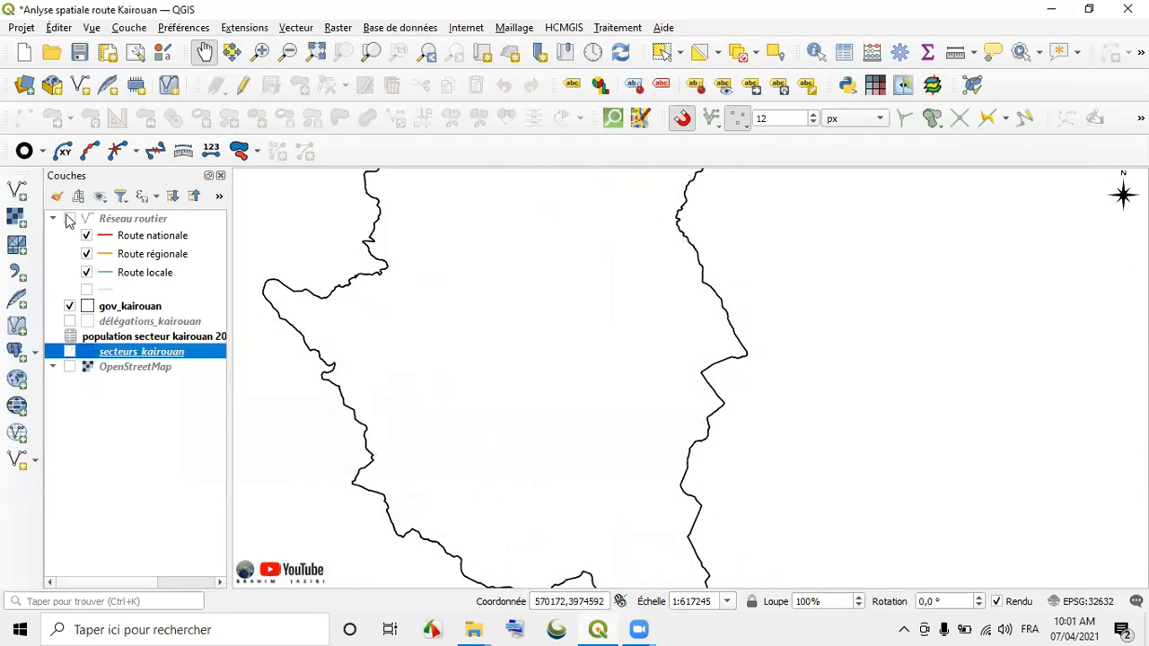
click(86, 272)
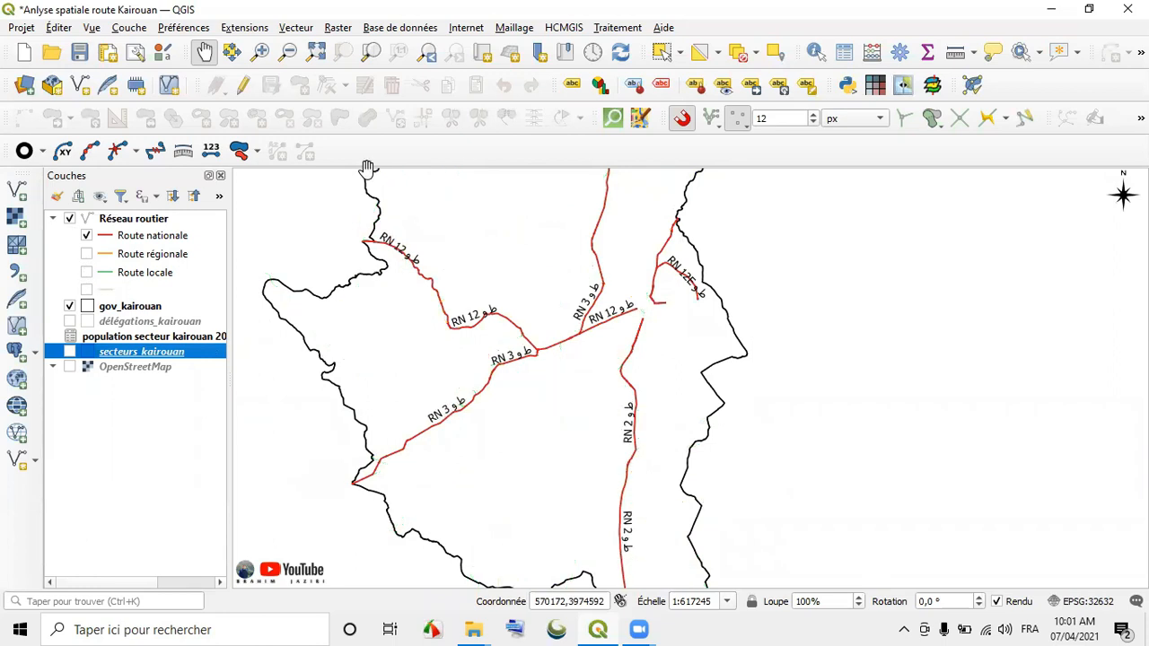
scroll(642, 367, down, 1)
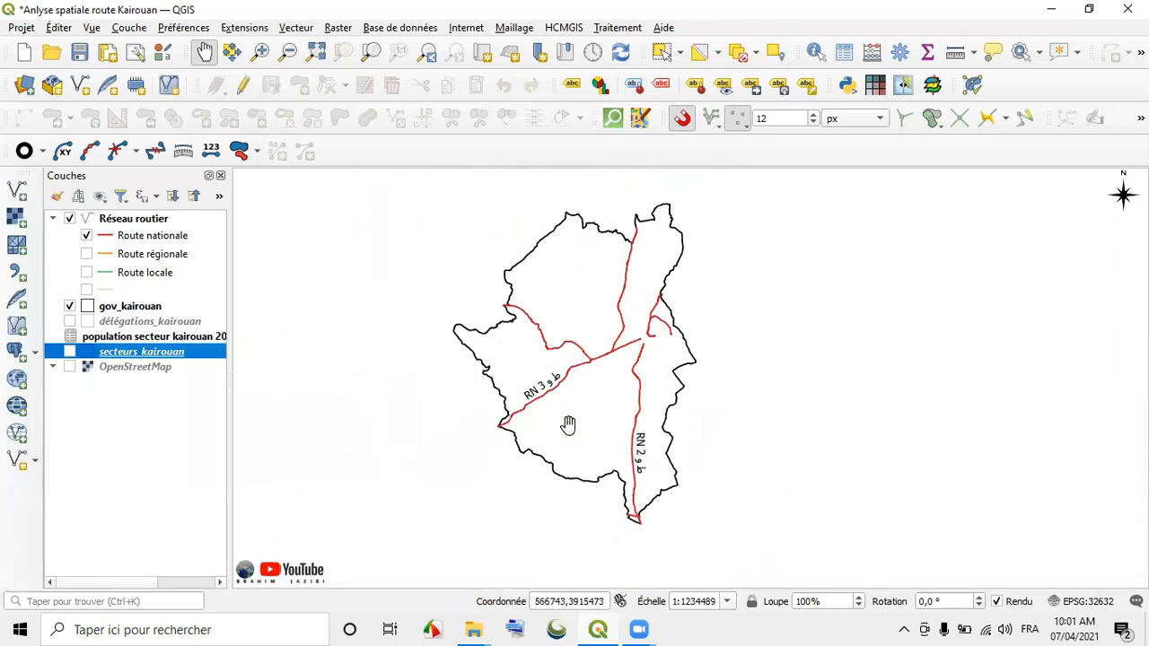
Step: Select all the displayed national roads in the Réseau routier layer
click(124, 221)
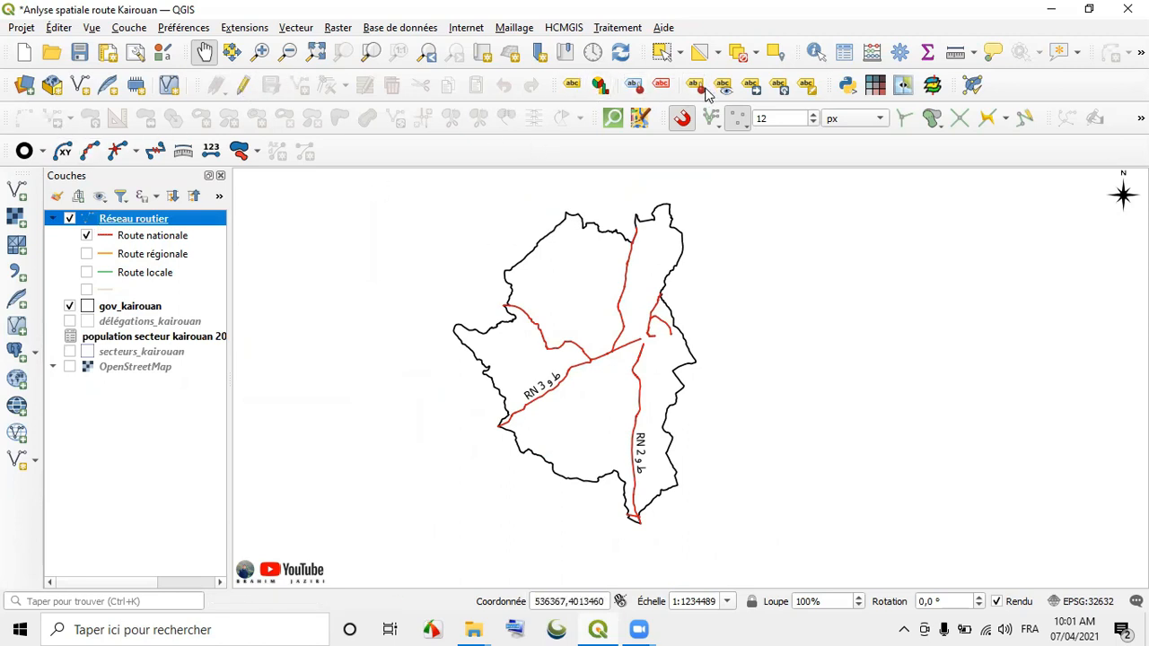
click(662, 51)
drag(450, 193, 680, 538)
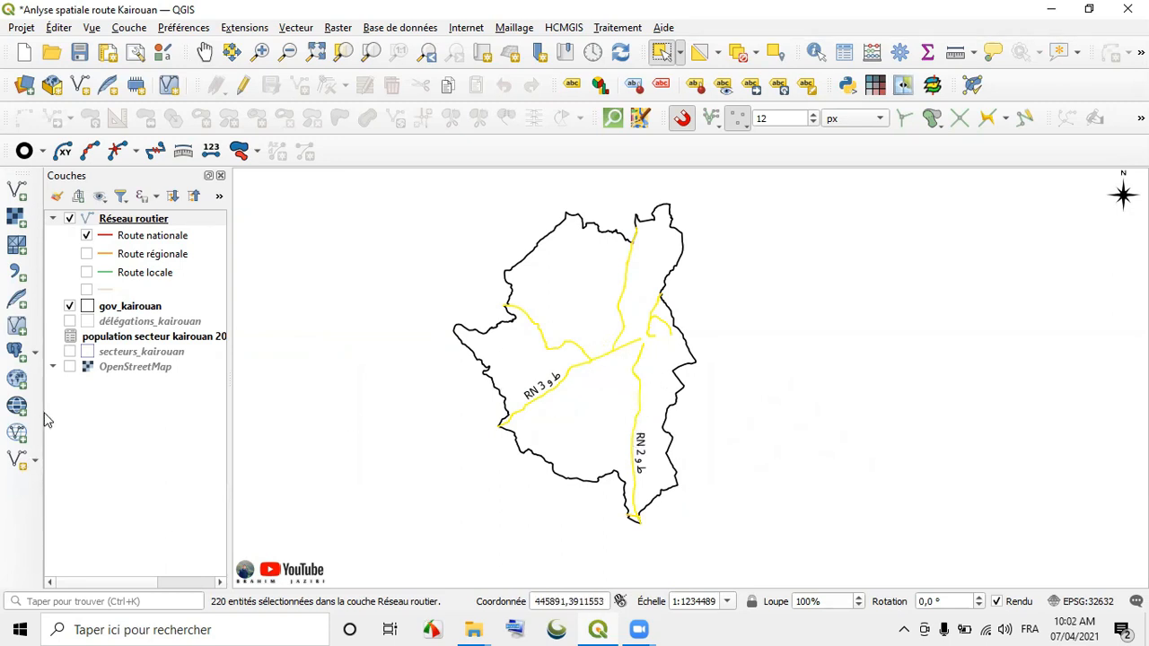
Step: Show secteurs_kairouan and select by location its sectors that intersect the selected Réseau routier features only, as a new selection
click(70, 352)
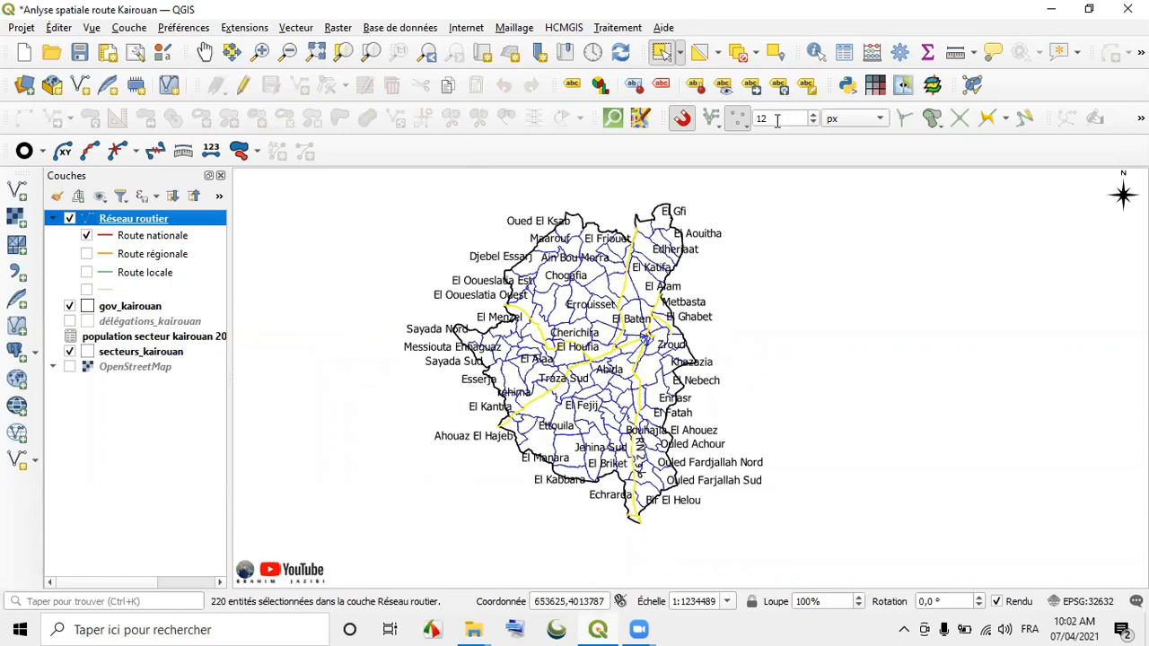
click(777, 54)
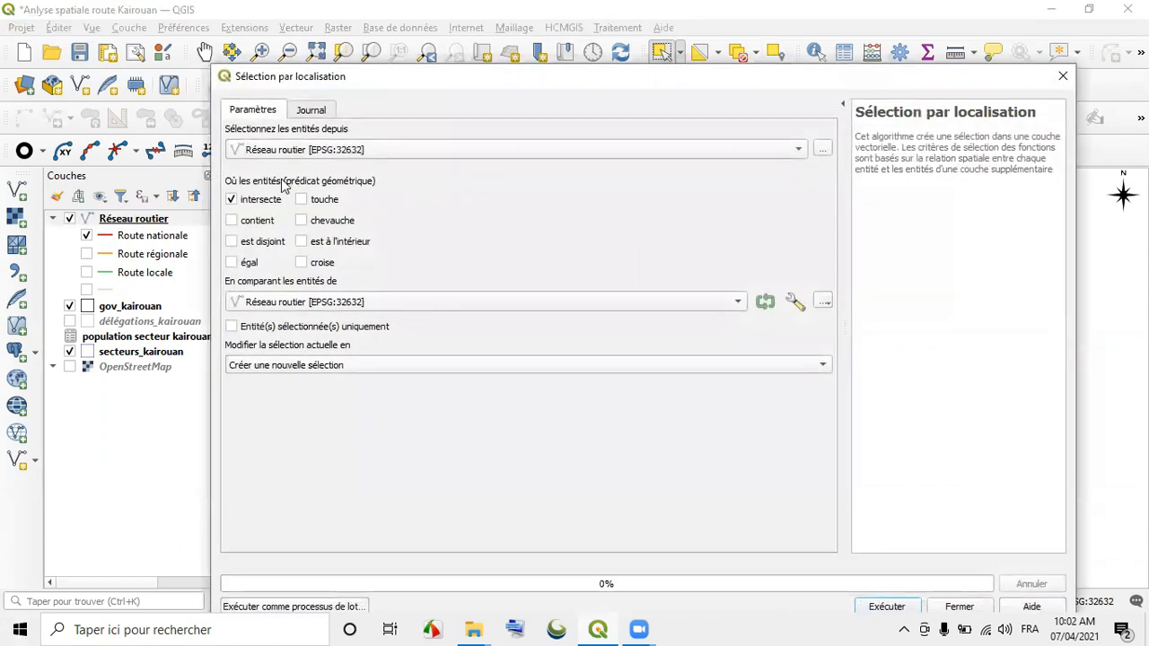
click(336, 152)
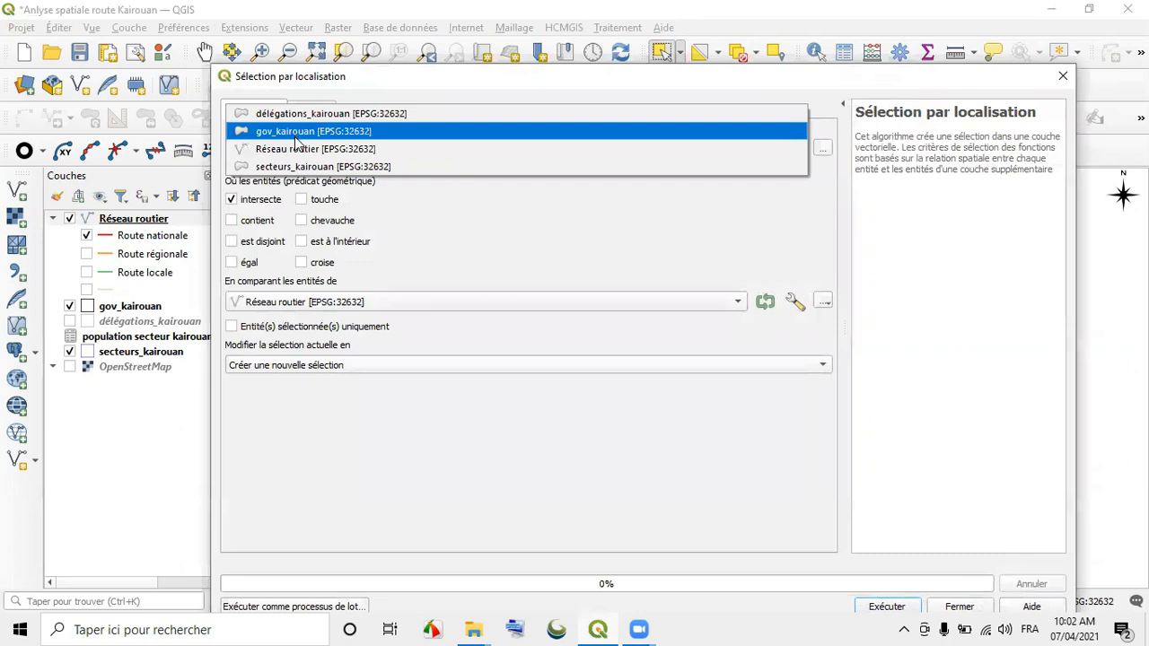
click(296, 168)
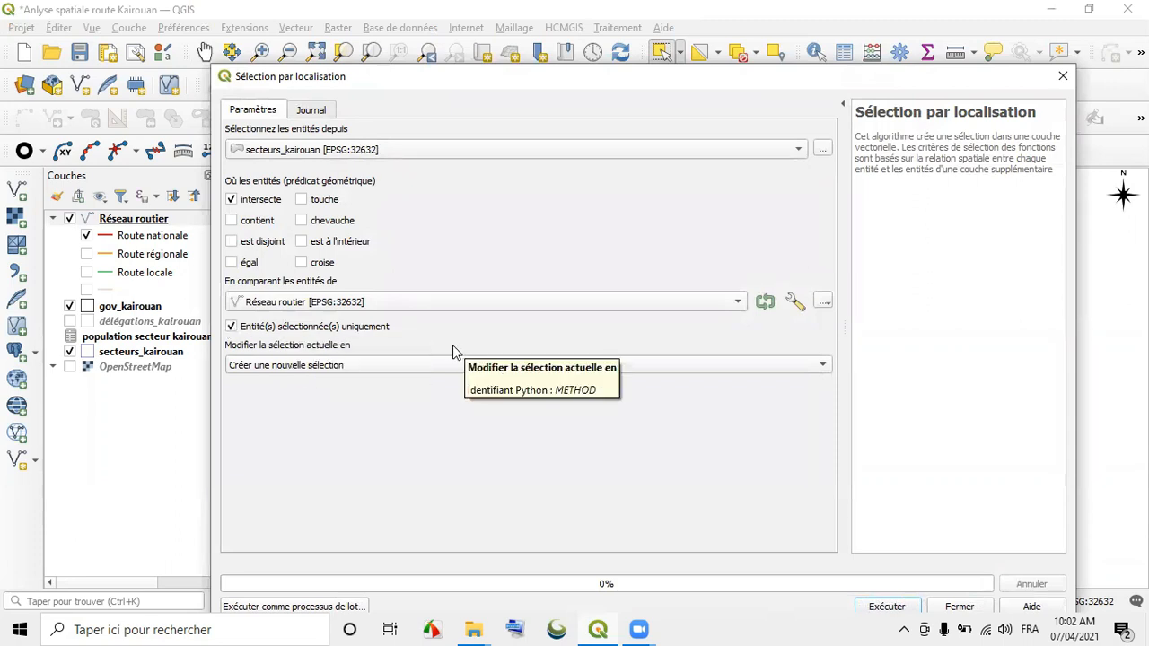
drag(448, 76, 437, 23)
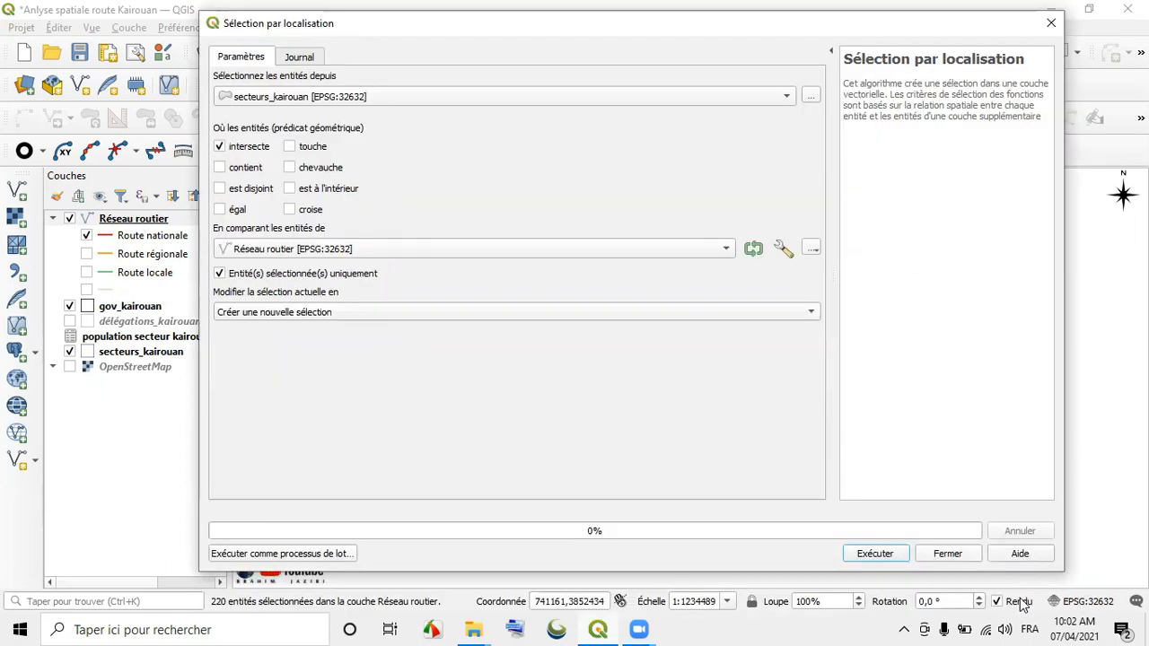
click(882, 553)
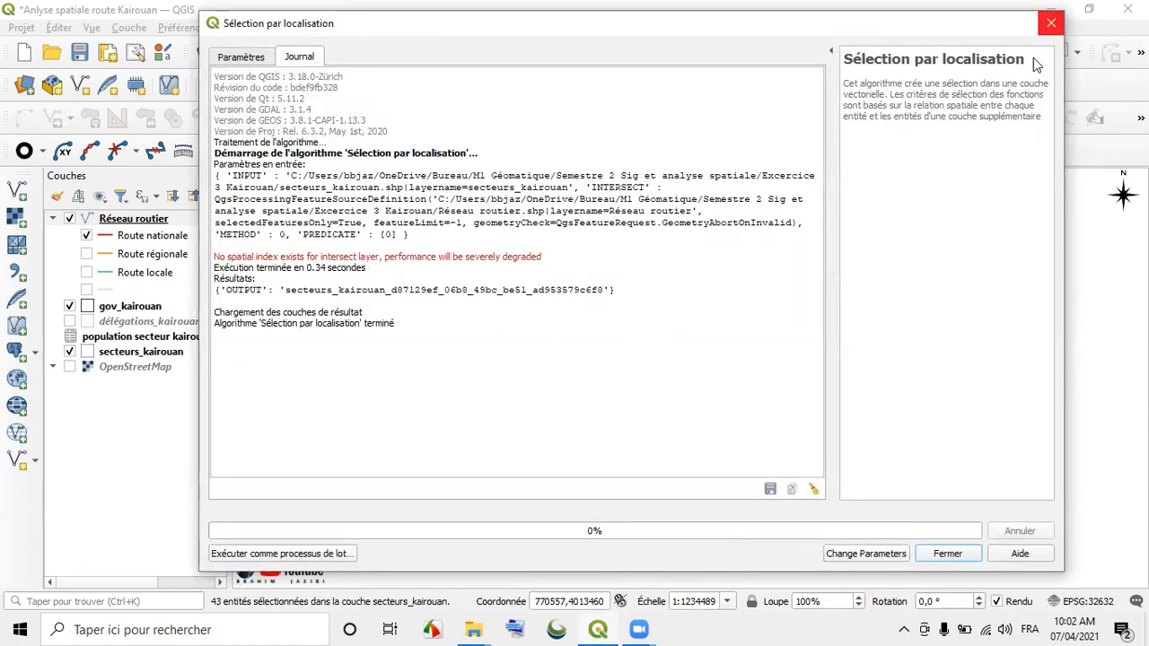
click(942, 553)
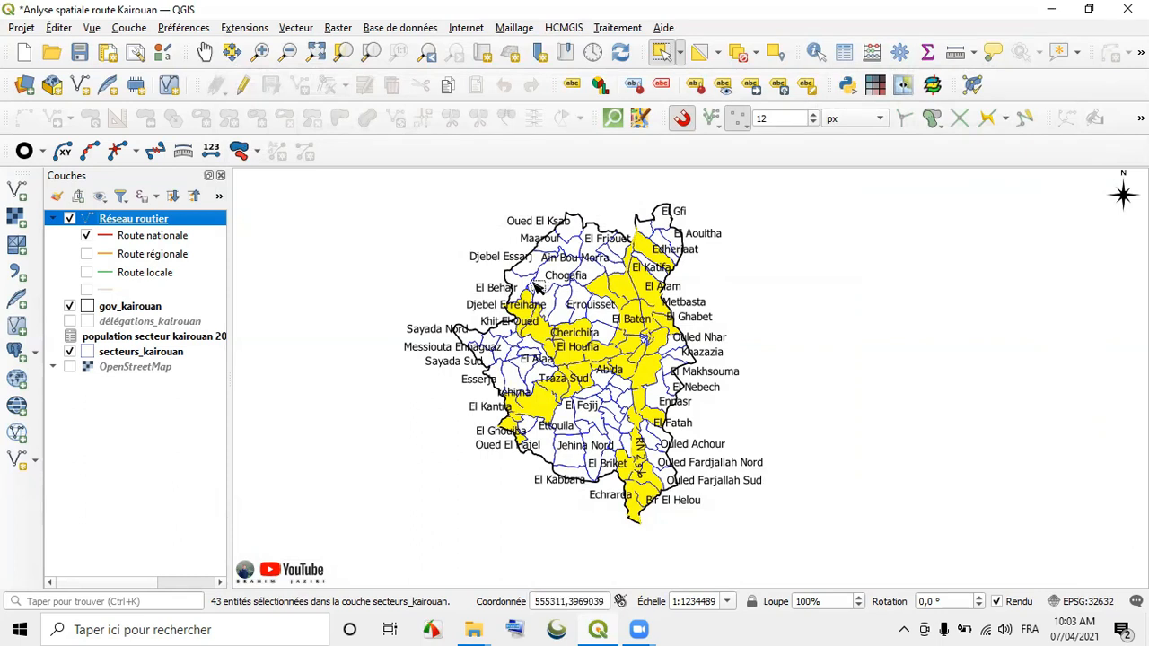
Step: Set the general processing option for invalid feature filtering to "Passer (ignorer) les entités avec des géométries invalides"
click(165, 30)
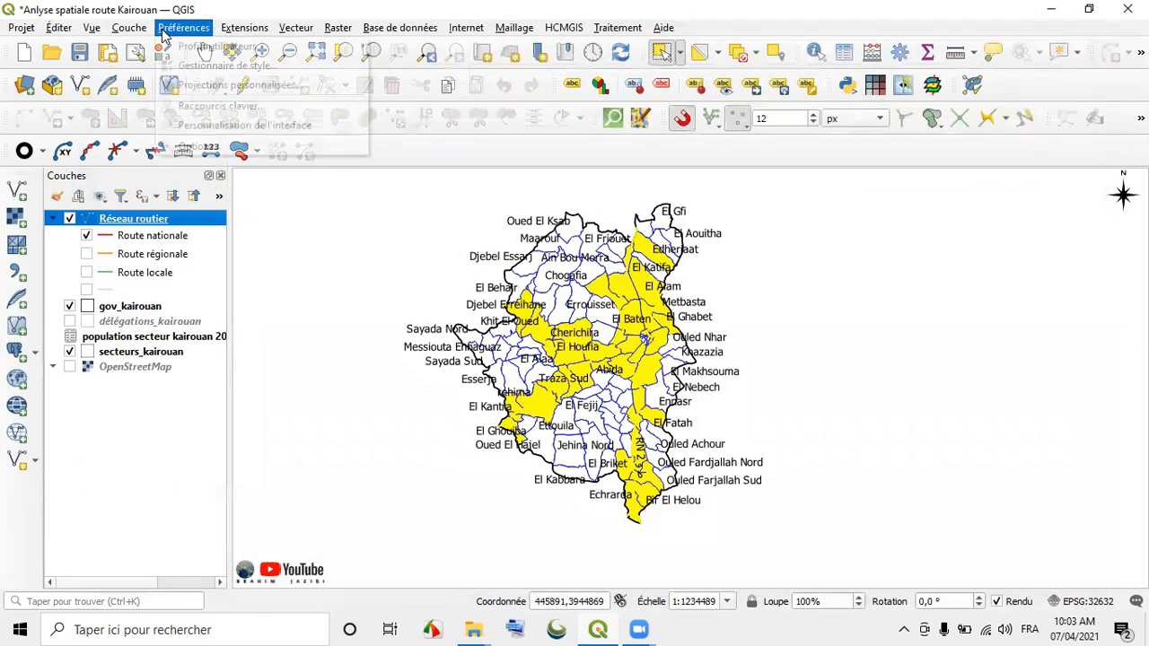
click(197, 146)
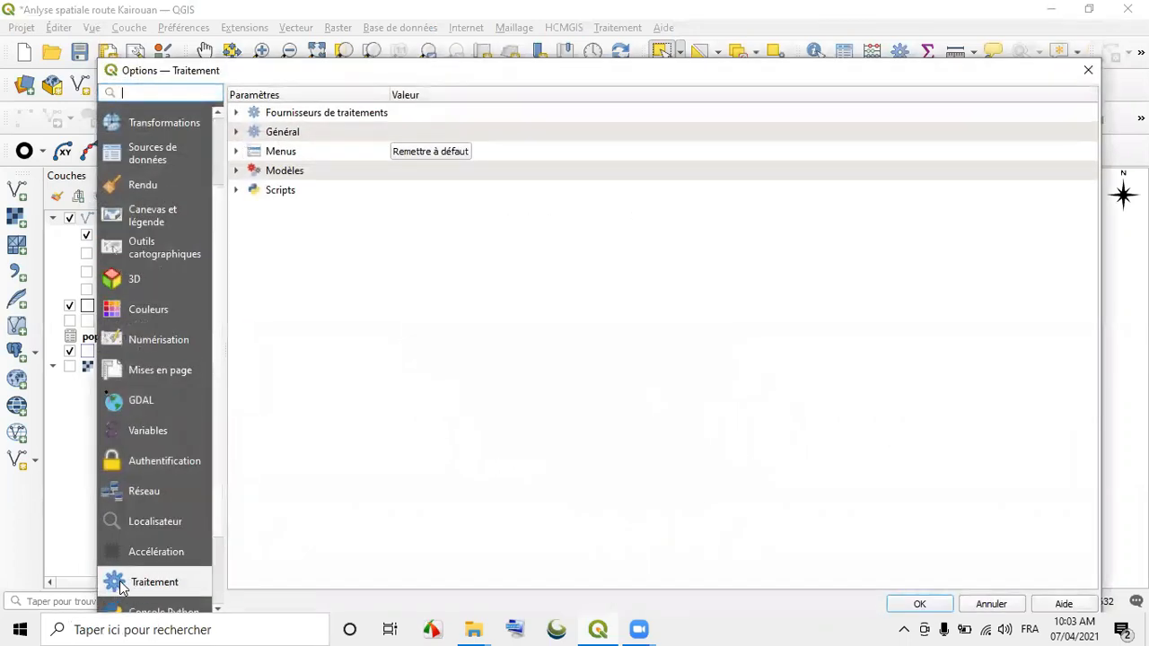
click(235, 132)
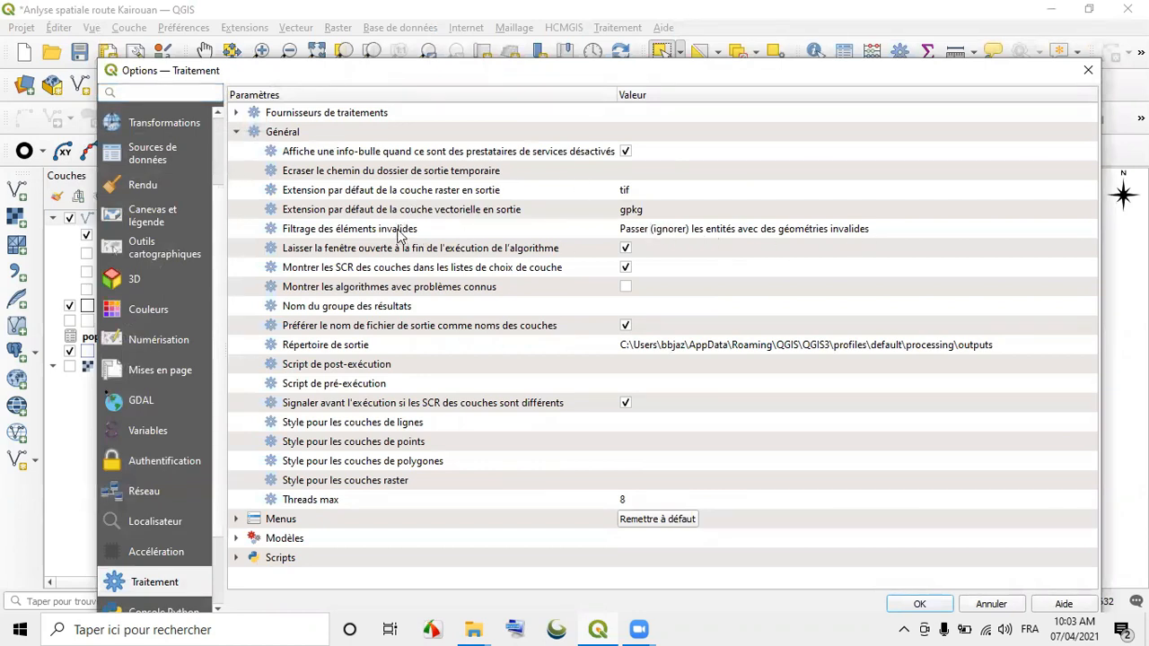
click(630, 235)
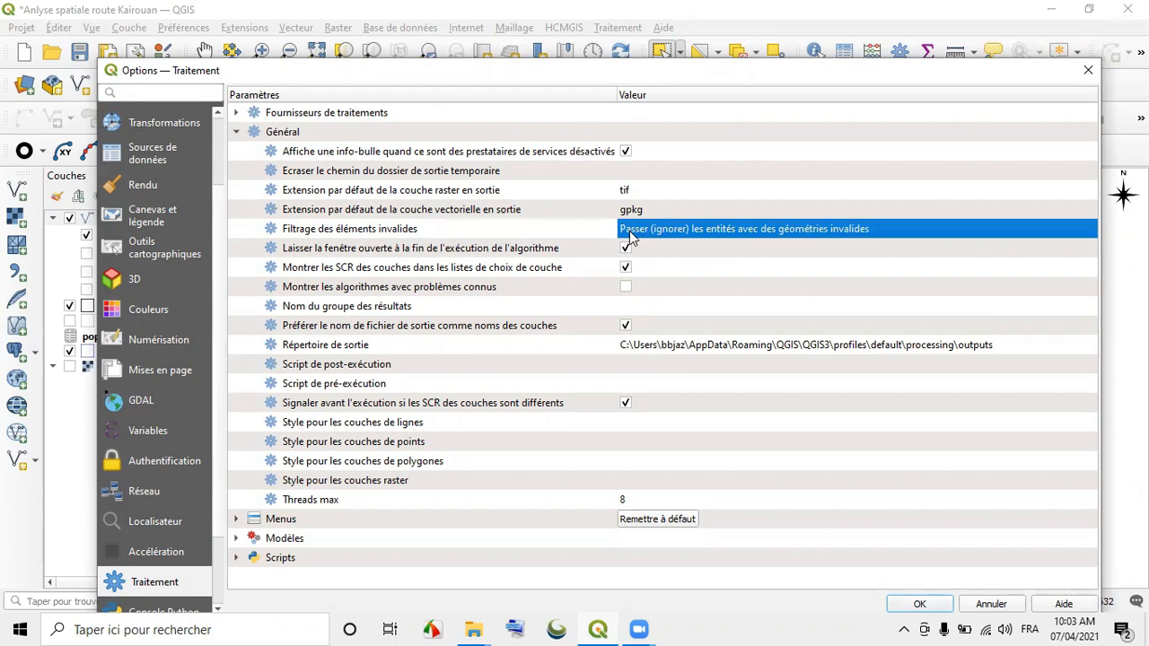
click(744, 235)
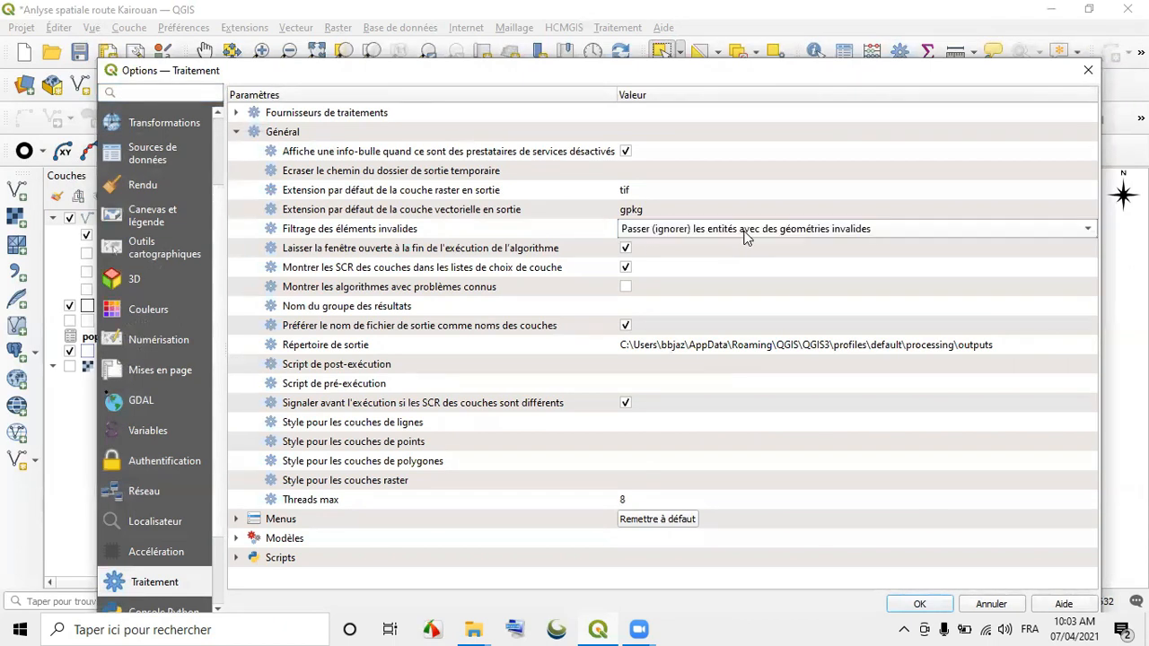
click(1090, 231)
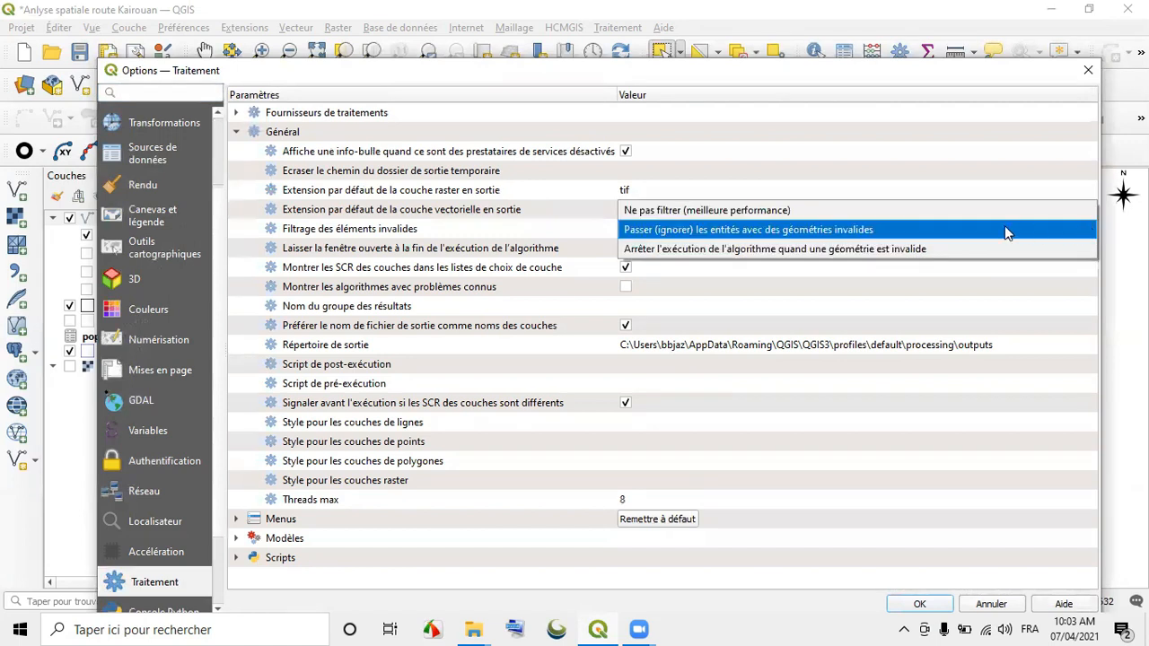
click(797, 237)
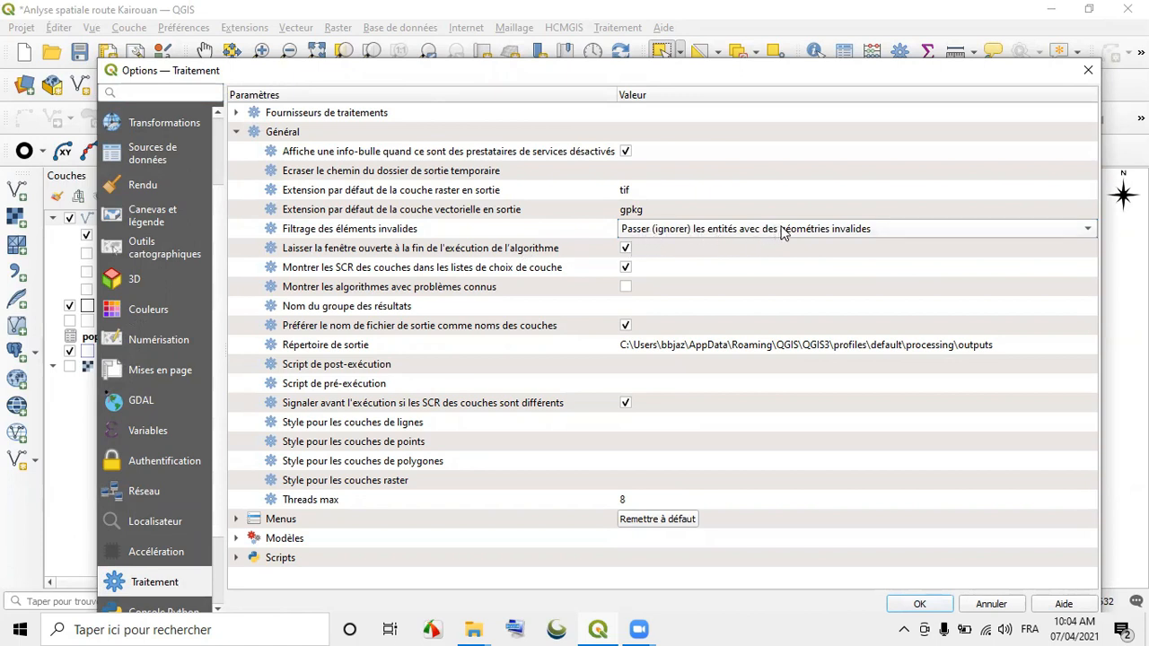
drag(816, 75, 804, 18)
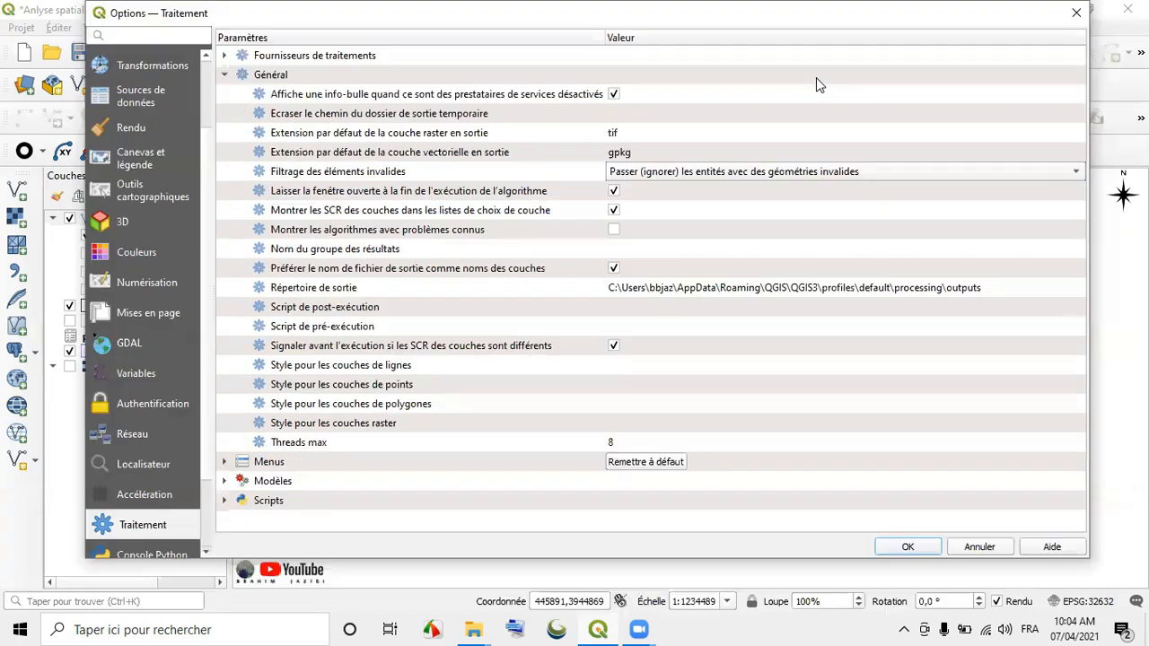
click(909, 547)
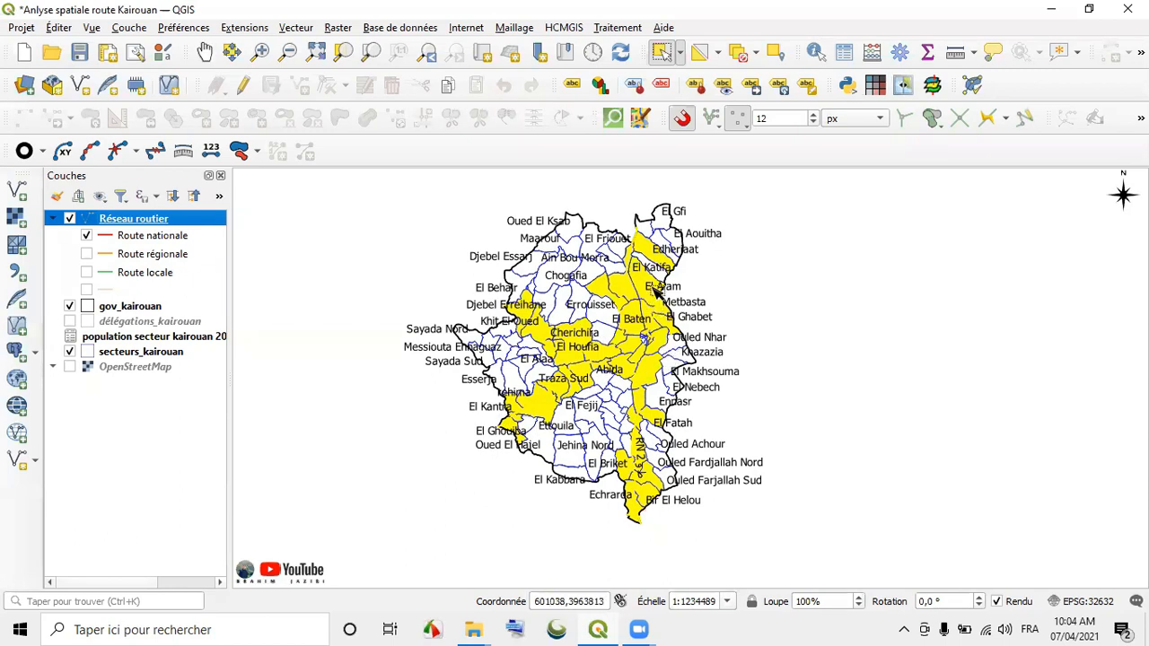
Step: Open the secteurs_kairouan attribute table and move the selected sectors to the top of the list
click(132, 355)
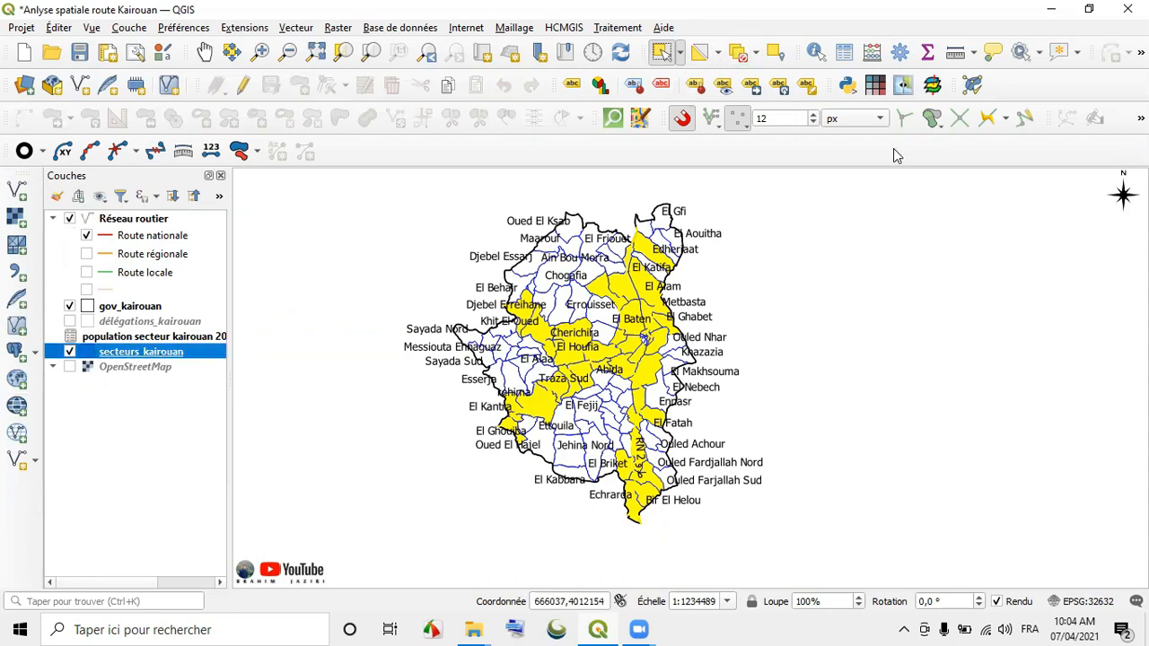
click(867, 55)
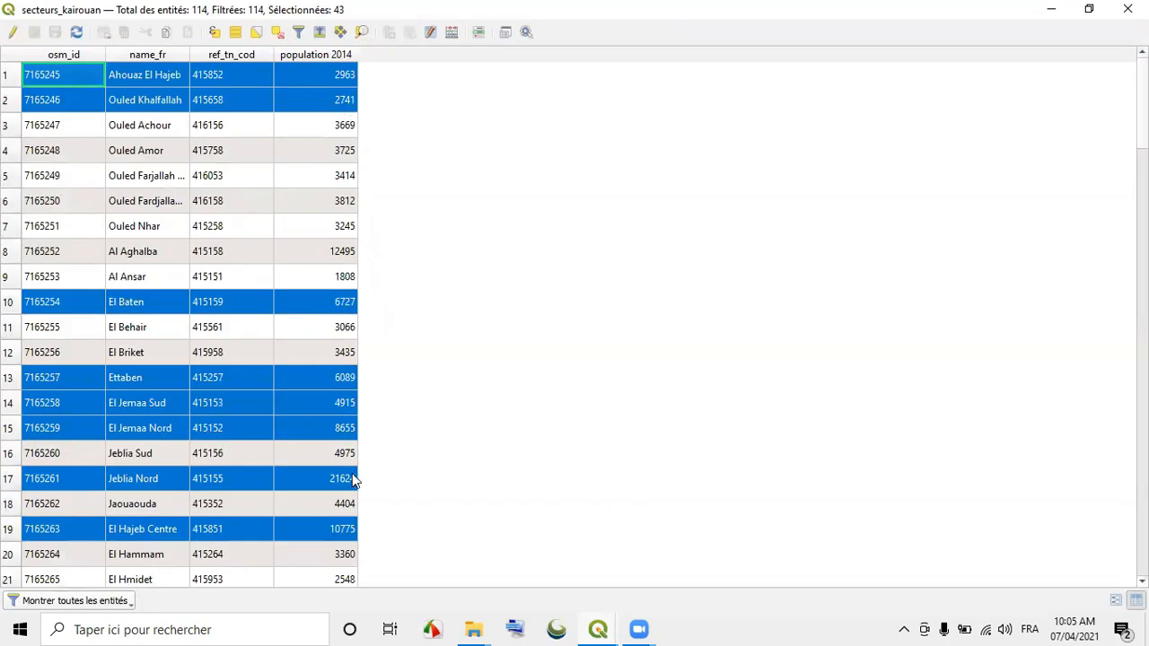
click(1051, 9)
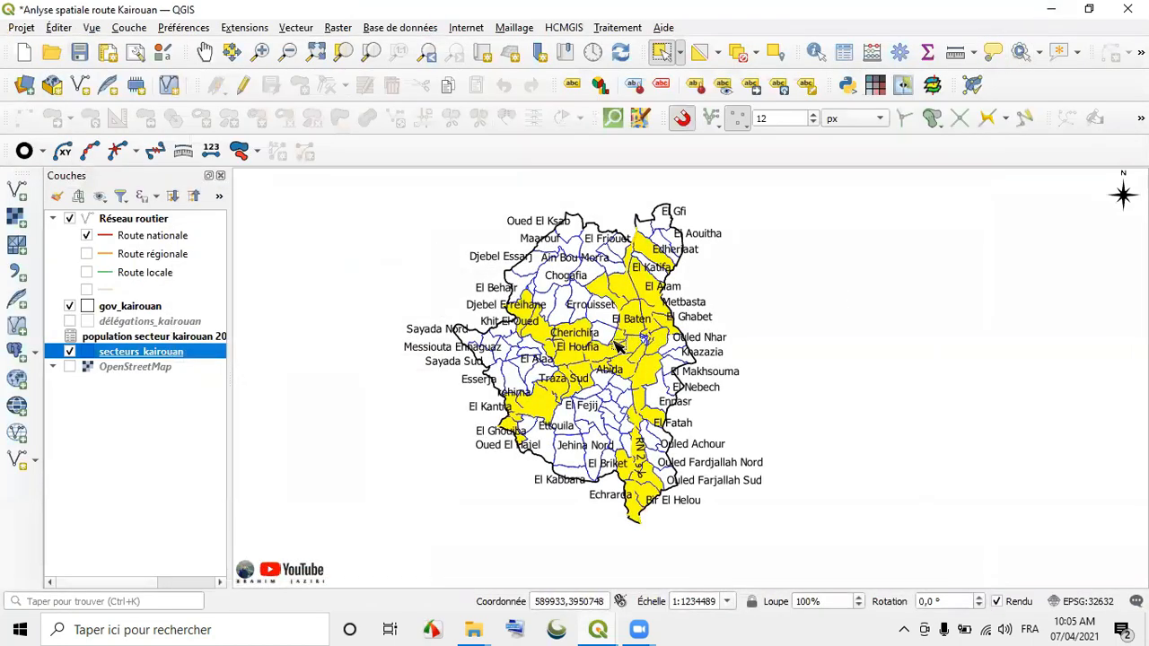
key(F6)
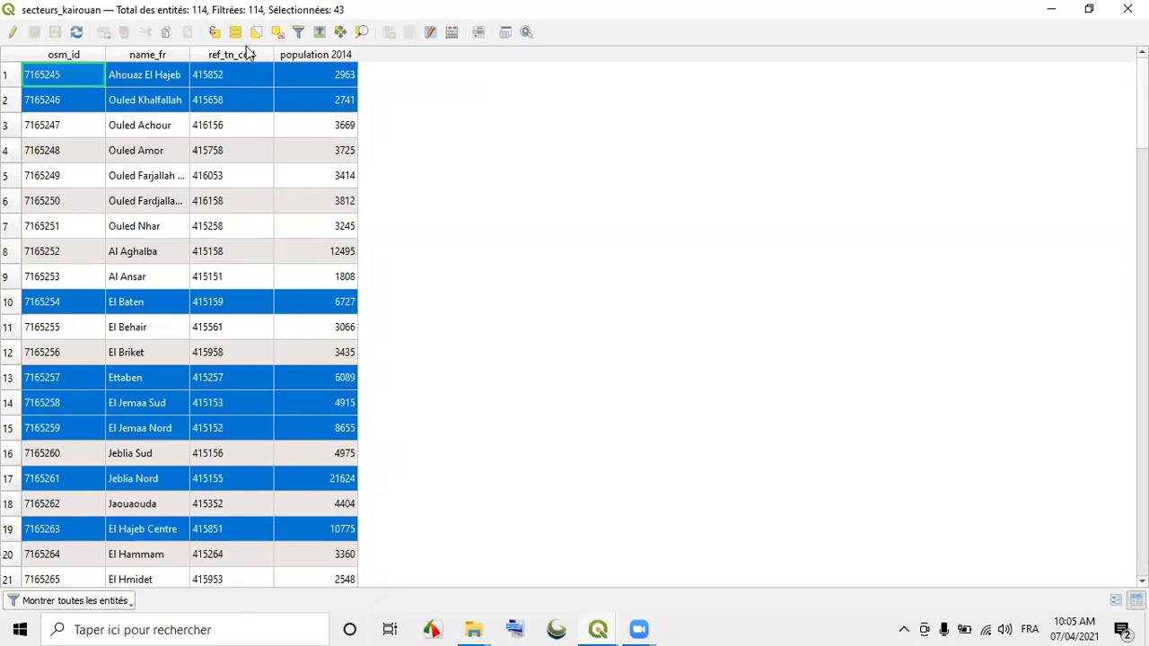
click(318, 34)
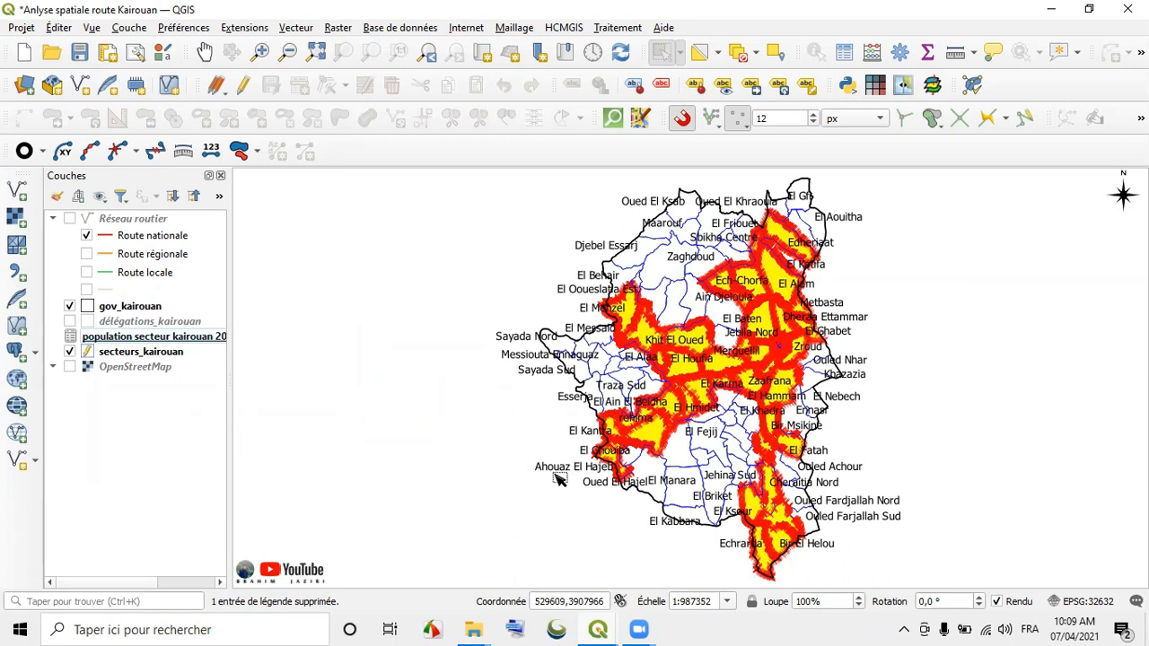
Step: Export the selected features of secteurs_kairouan as the ESRI Shapefile secteurs_kairoun_RN in the Excercice 3 Kairouan folder
click(132, 356)
right_click(132, 356)
mouse_move(165, 351)
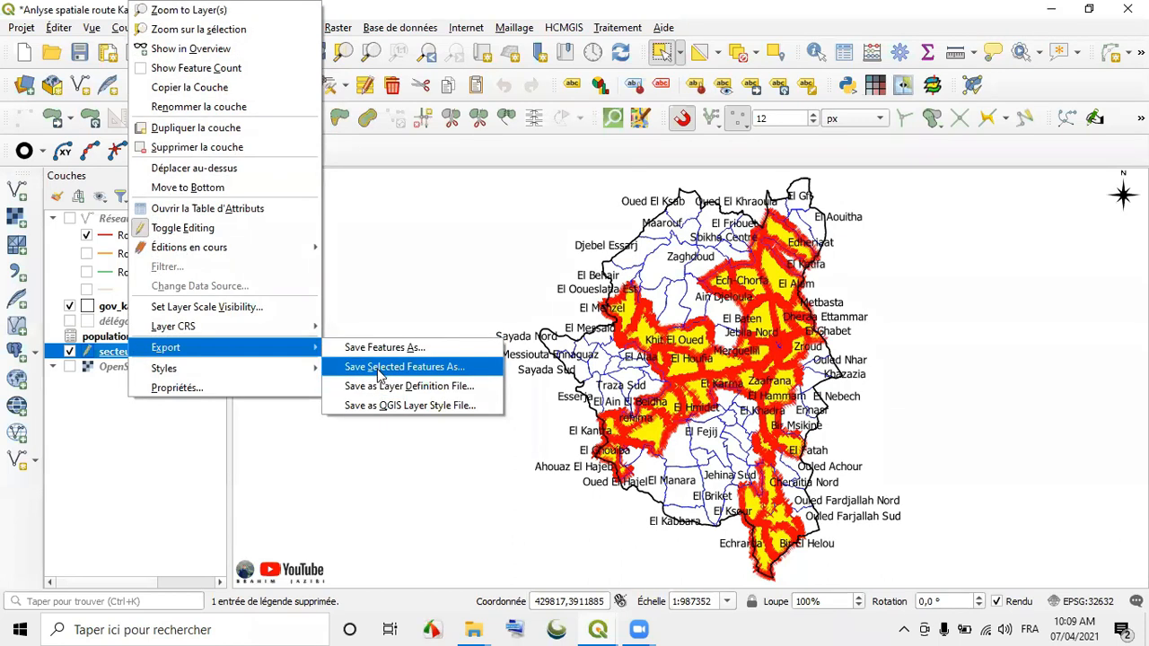
click(432, 367)
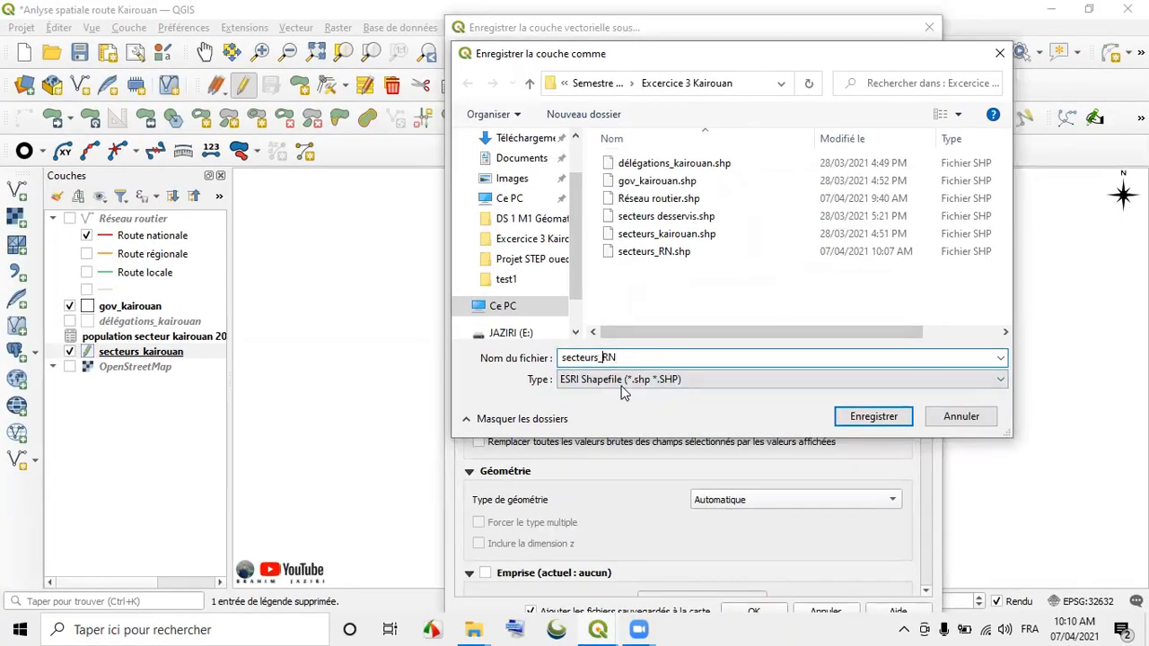
click(603, 358)
text(kairoun_)
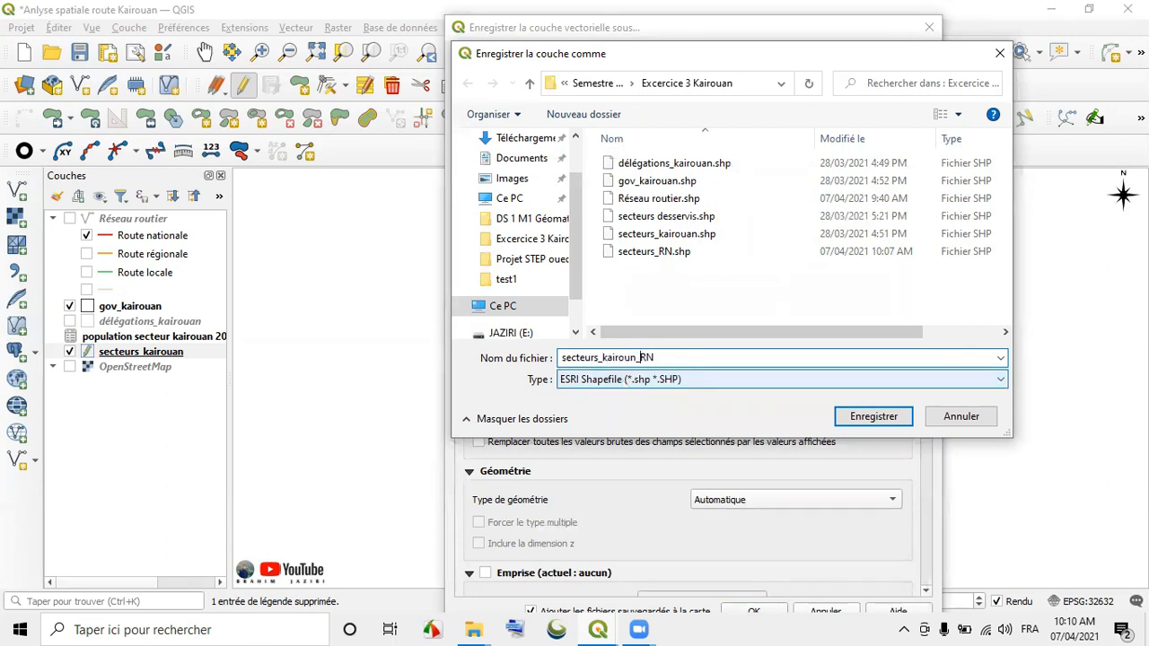
click(871, 416)
click(768, 609)
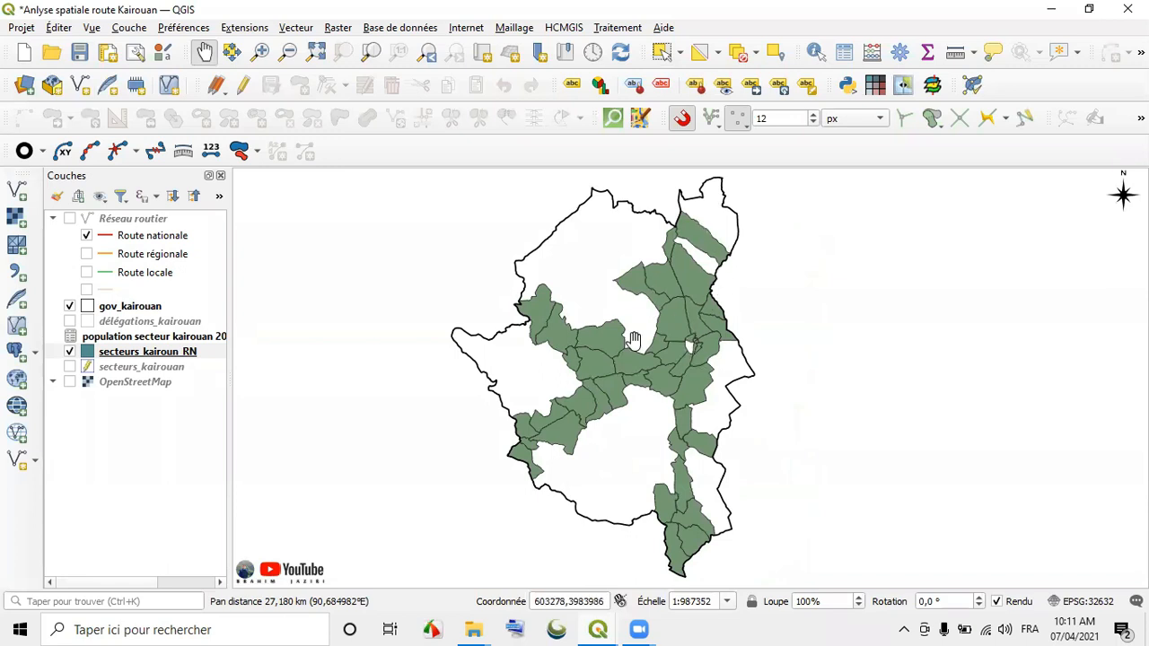
Step: Open the secteurs_kairoun_RN attribute table and review the exported sectors and their population values
drag(654, 418, 647, 420)
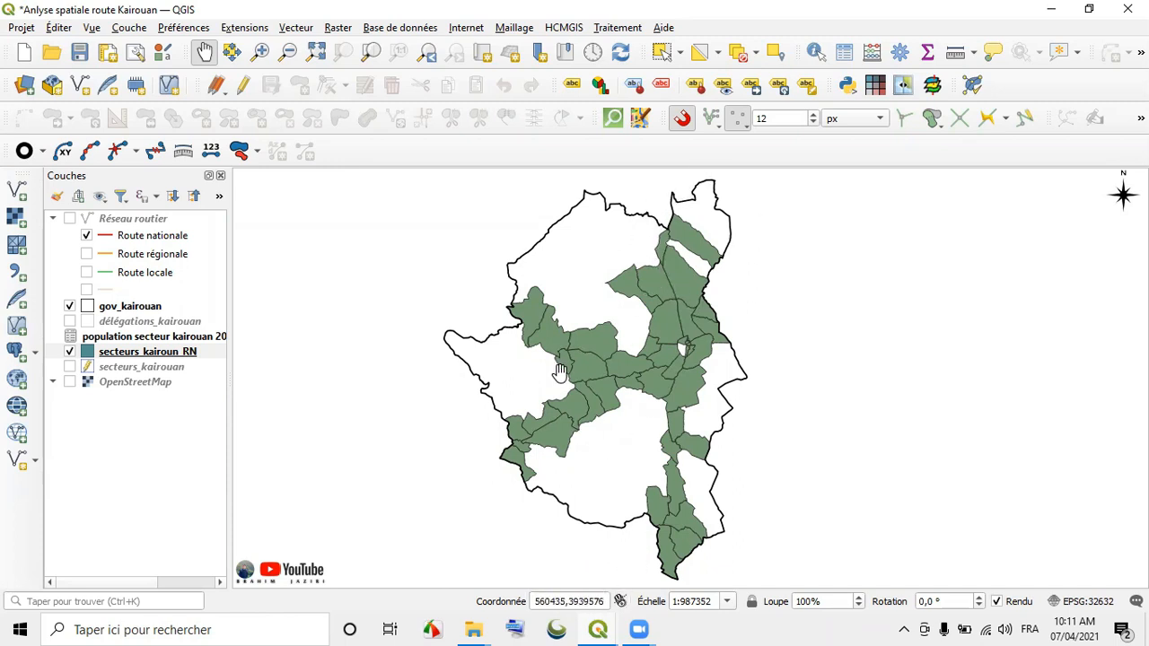
click(109, 356)
right_click(109, 356)
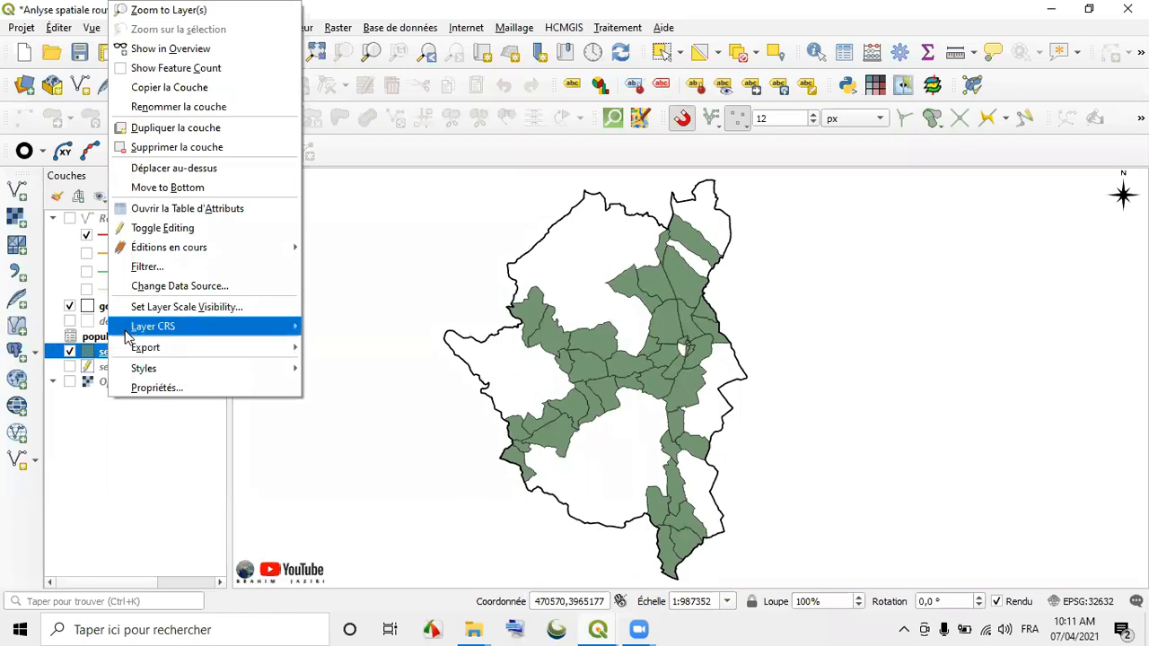
click(198, 209)
scroll(57, 321, down, 7)
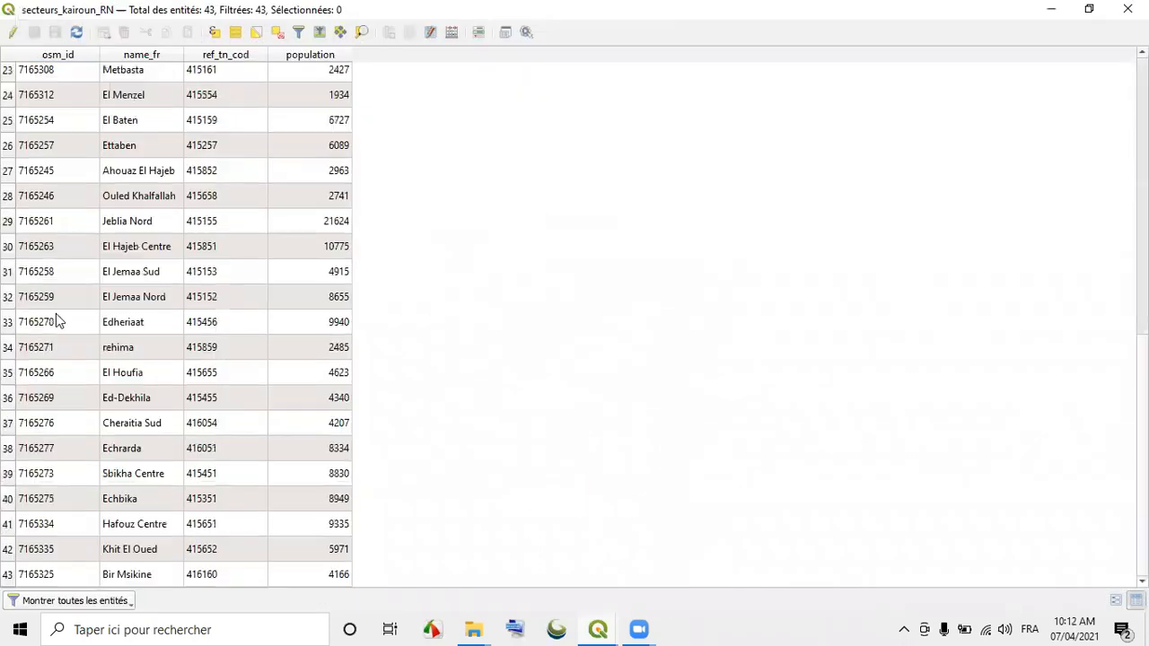
scroll(56, 325, up, 7)
scroll(52, 301, down, 7)
scroll(52, 292, up, 7)
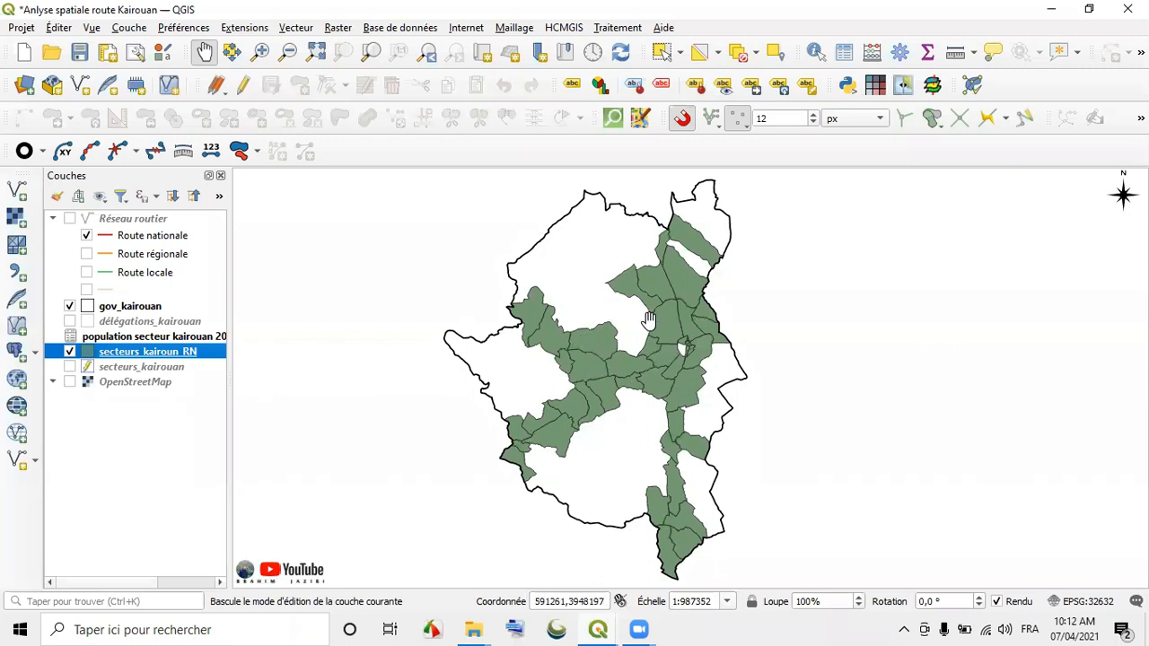
Step: Generate centroids of the secteurs_kairoun_RN polygons as a temporary layer
click(296, 27)
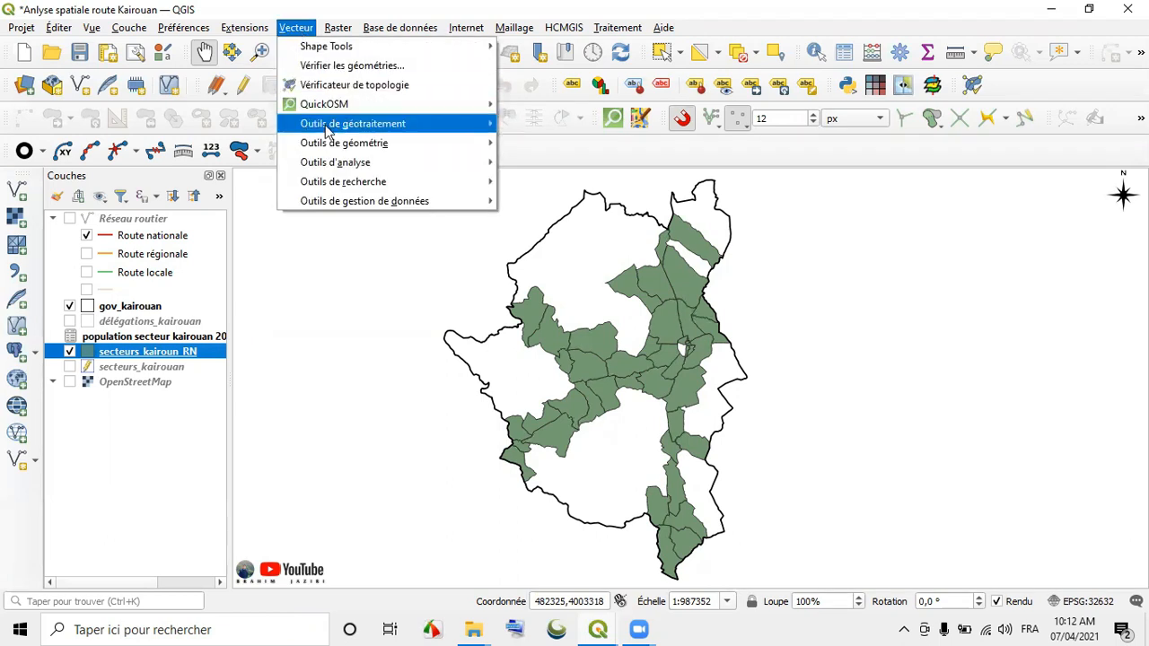
mouse_move(327, 132)
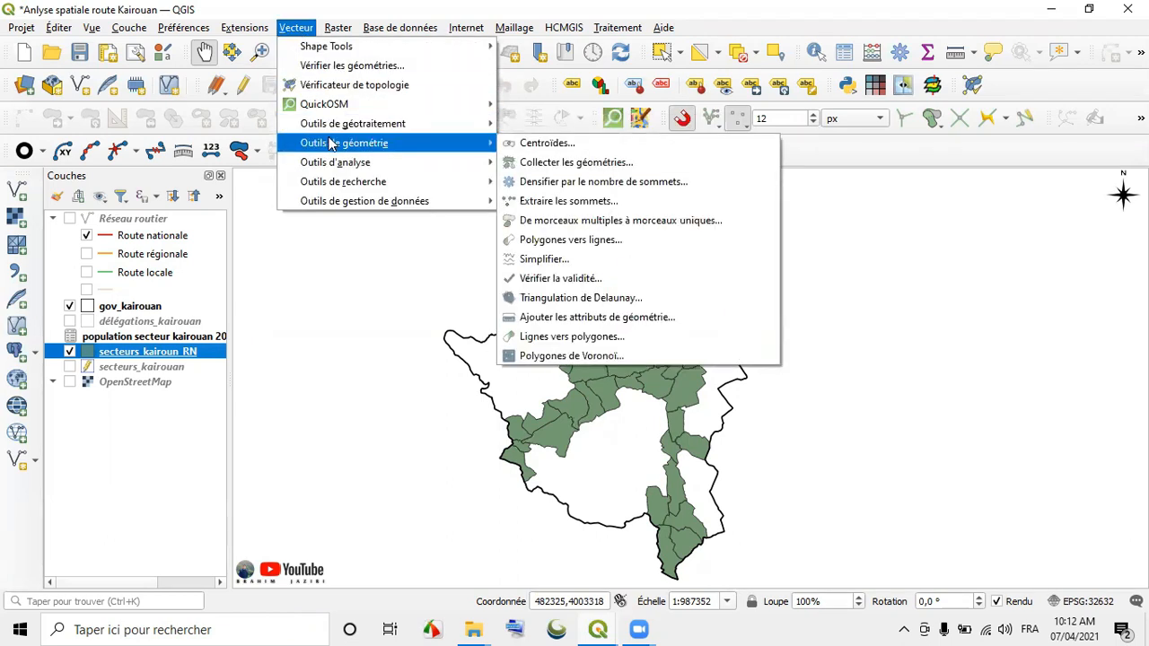
click(538, 145)
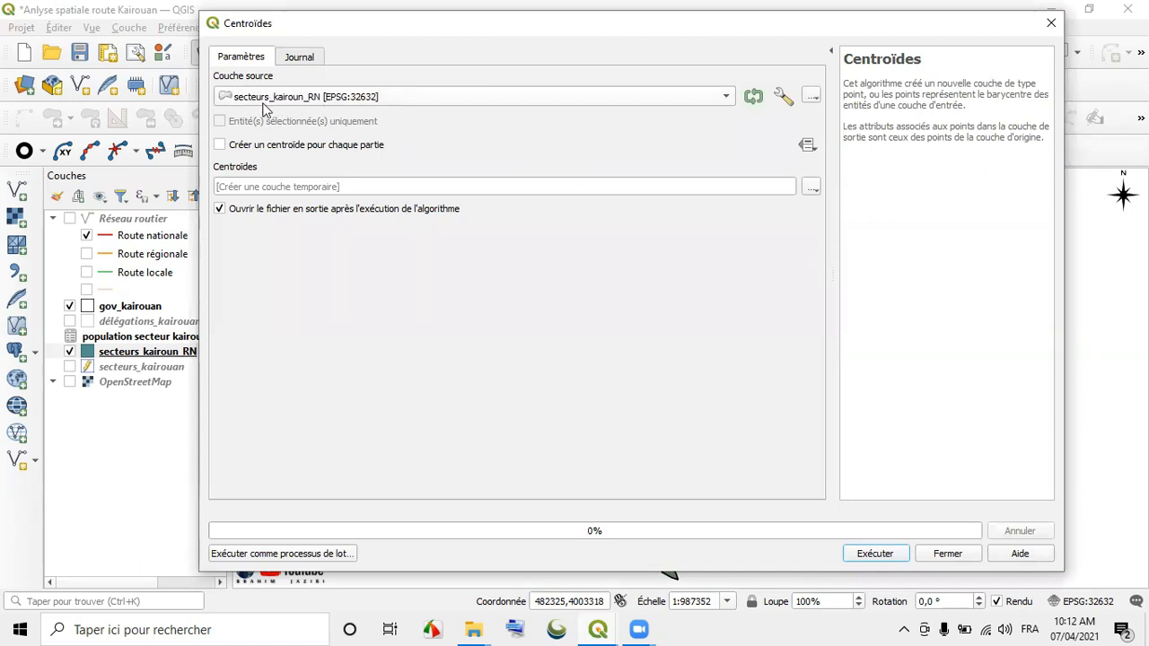
click(875, 554)
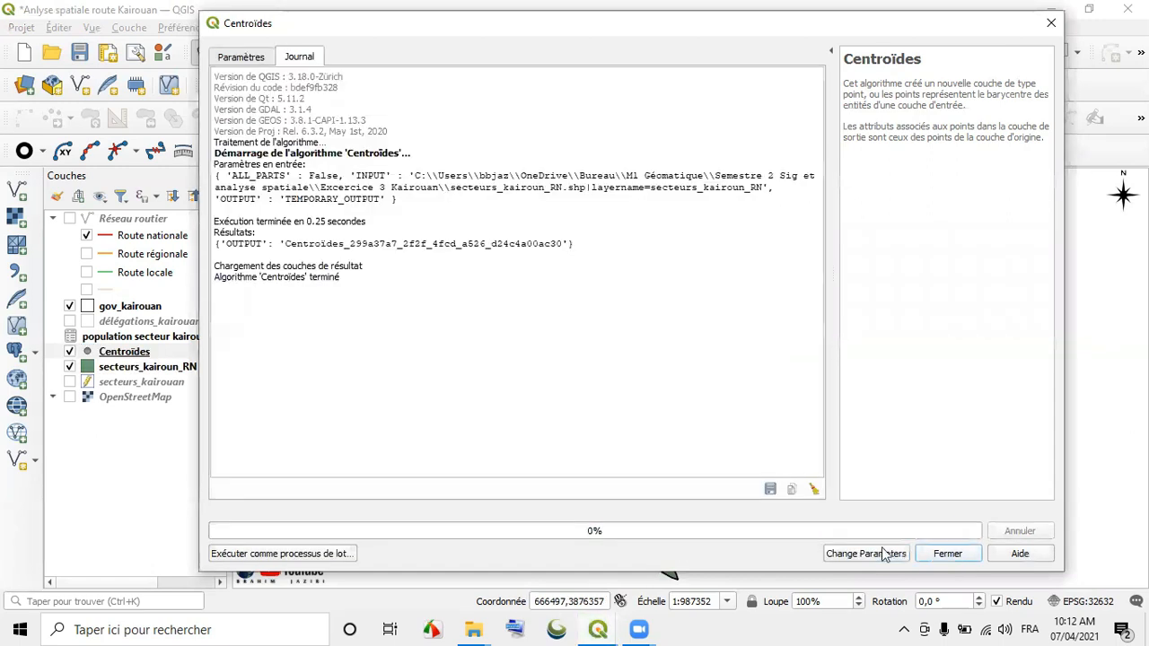
click(950, 554)
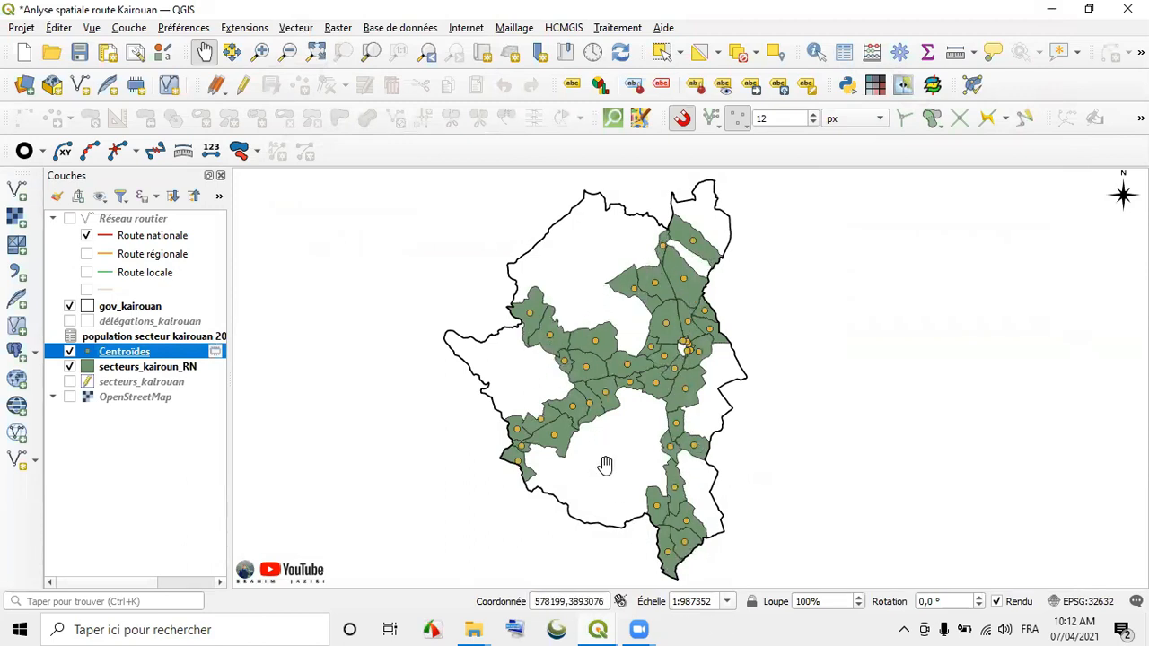
Step: Check the Centroïdes attribute table for the sector names, codes and population values
right_click(129, 358)
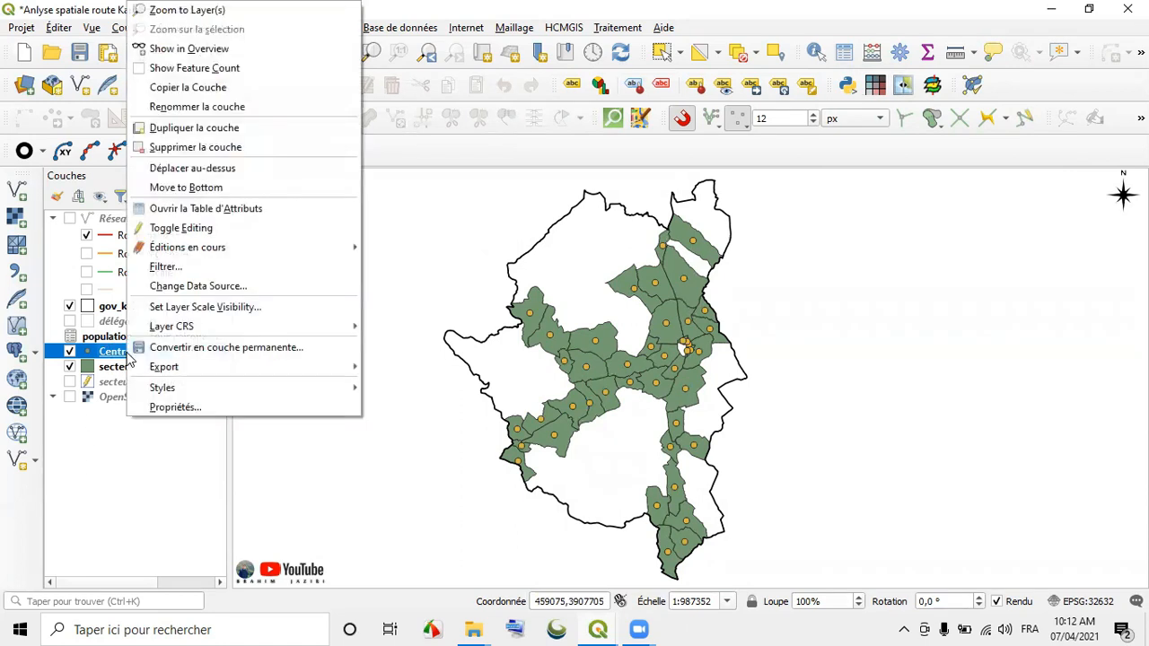
click(205, 209)
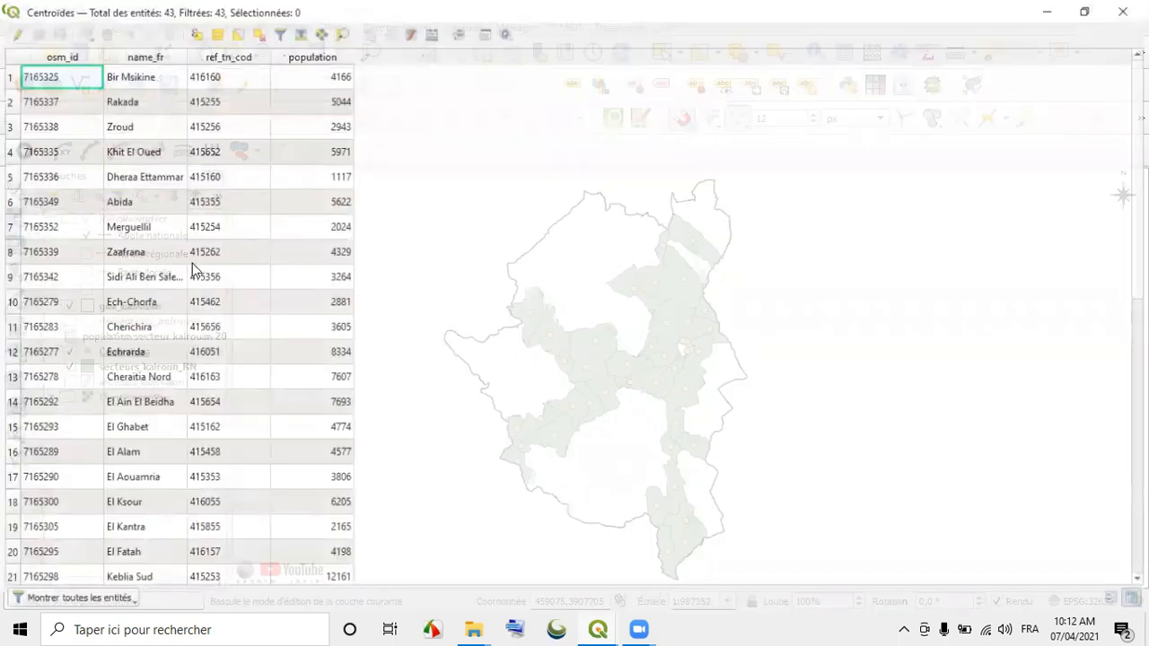
scroll(204, 388, down, 6)
scroll(204, 387, up, 6)
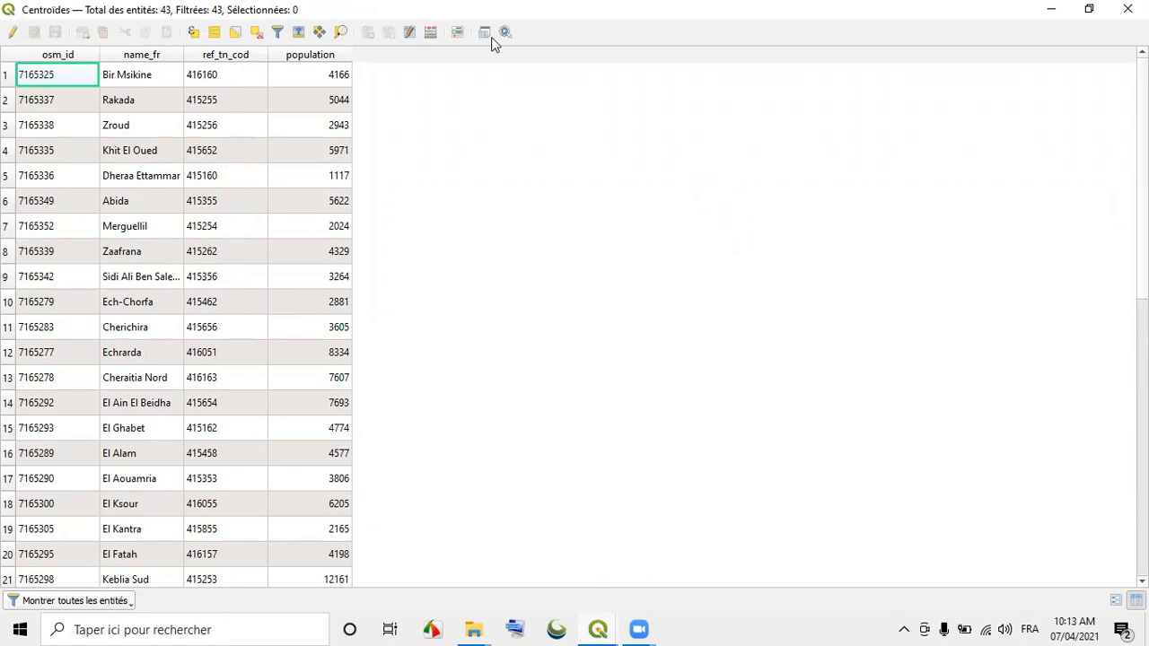
click(1128, 9)
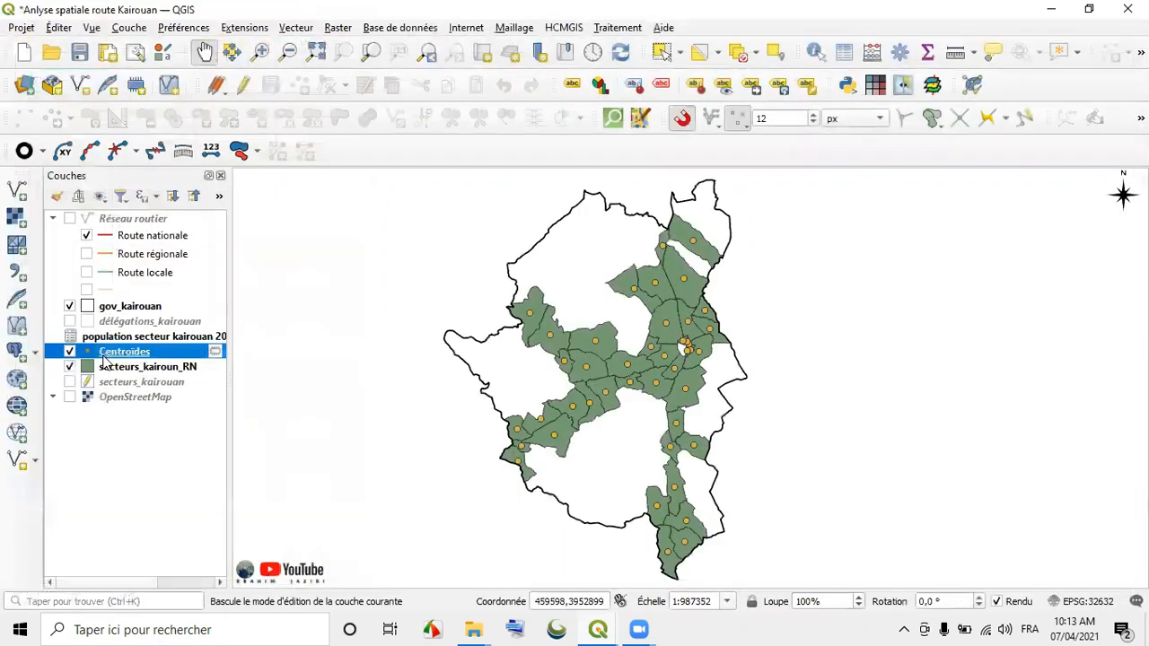
Step: Export all features of the Centroïdes layer as the ESRI Shapefile pop_secteur_RN in the Excercice 3 Kairouan folder
right_click(108, 357)
mouse_move(169, 367)
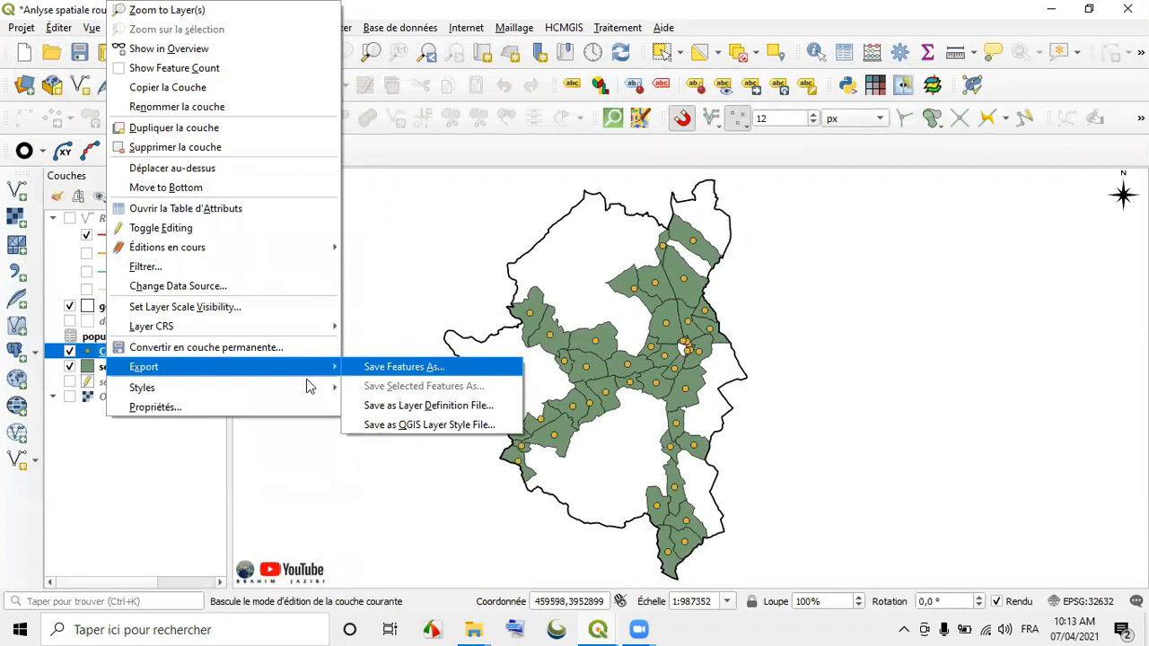
click(404, 366)
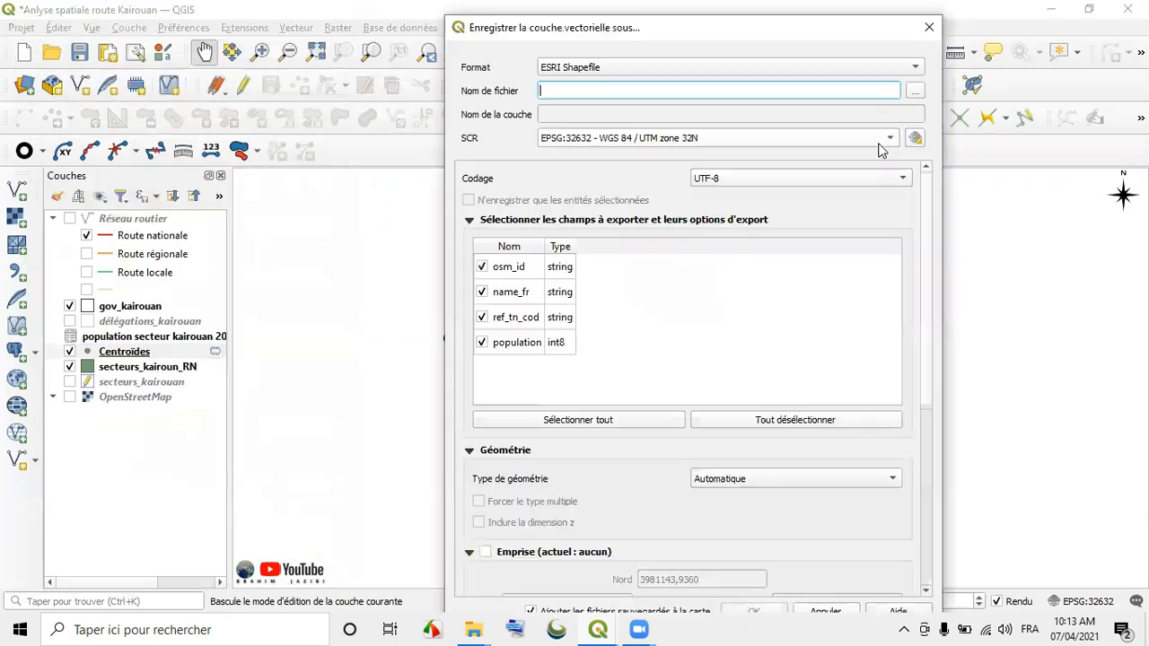
click(914, 90)
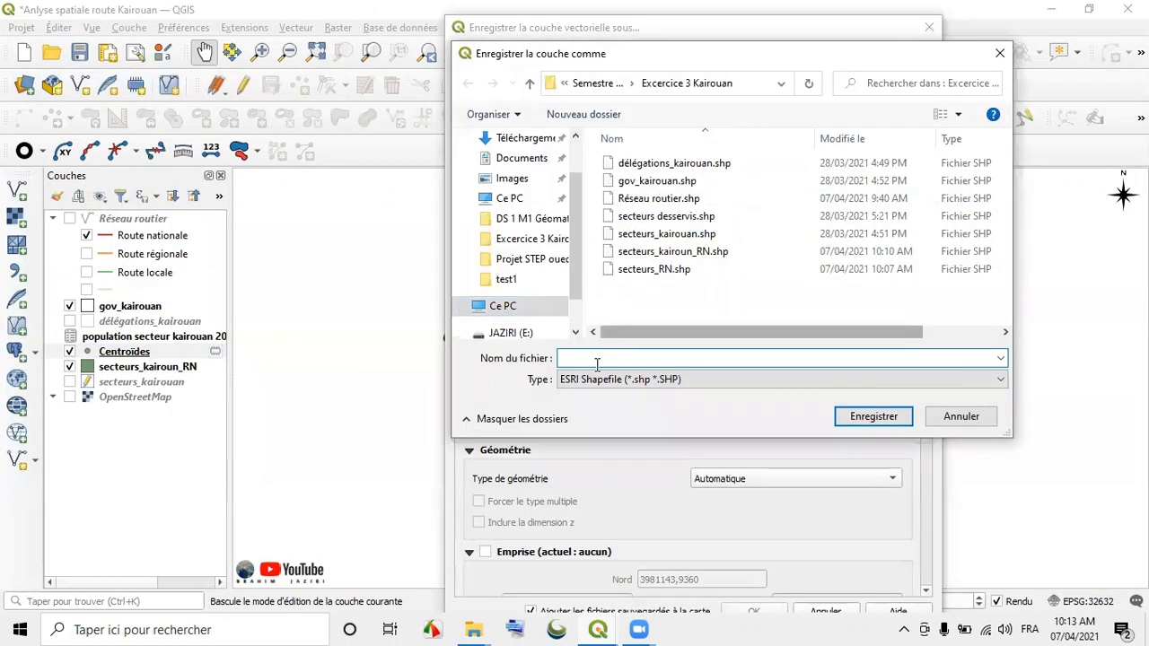
text(pop)
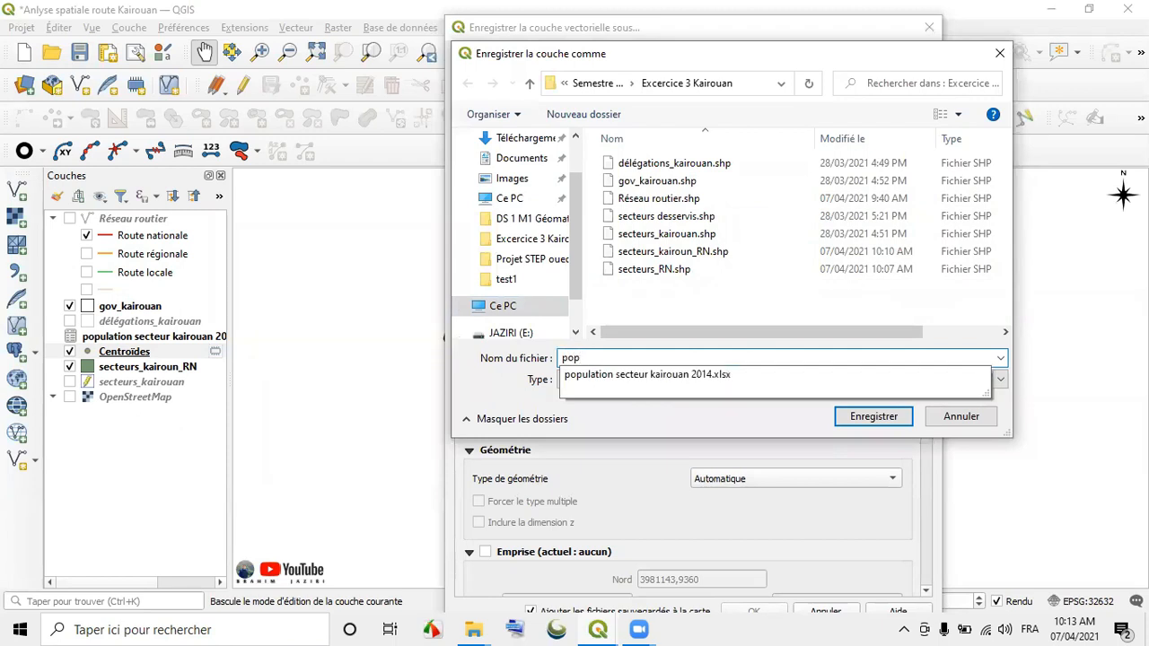
text(_secteur_RN)
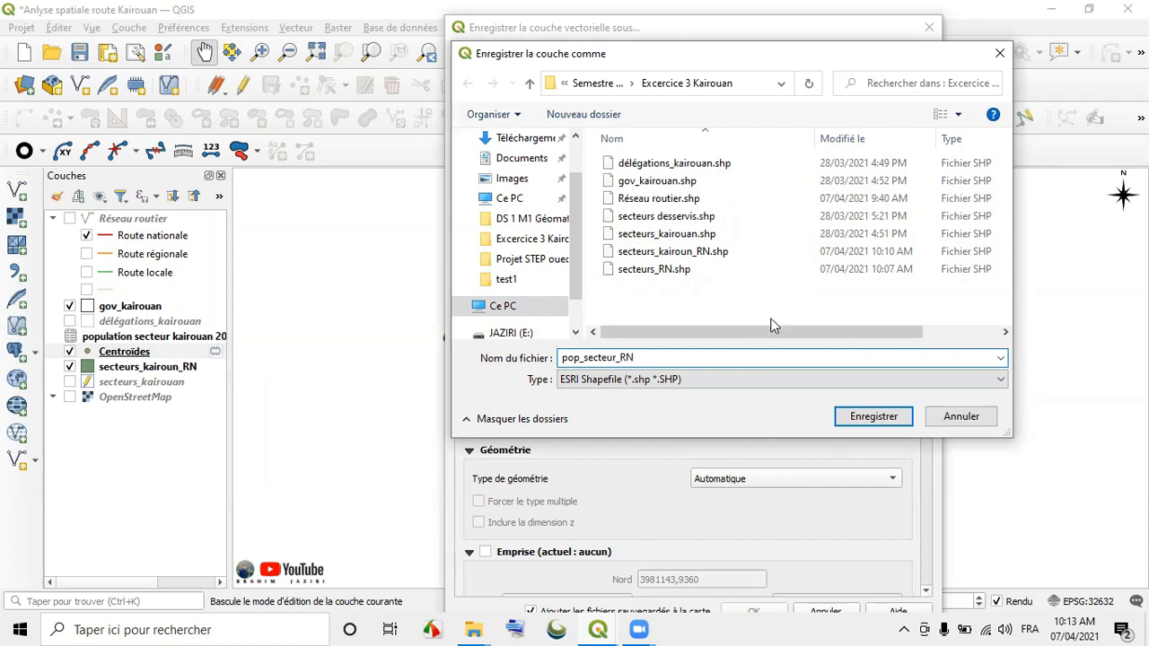
click(885, 418)
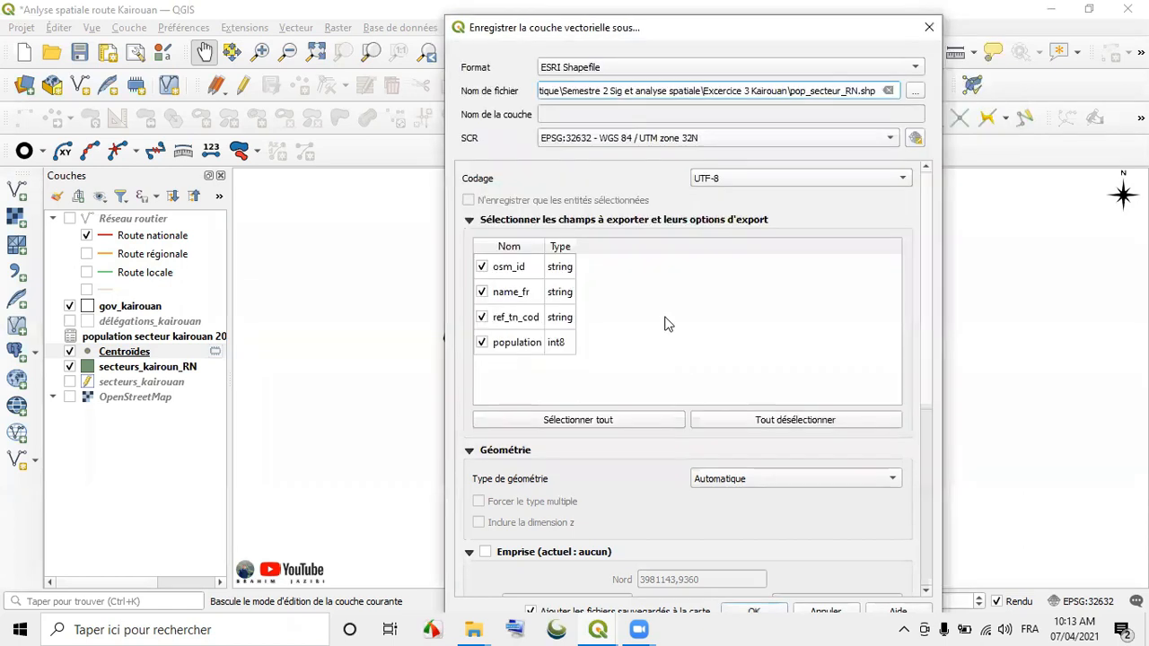
click(756, 612)
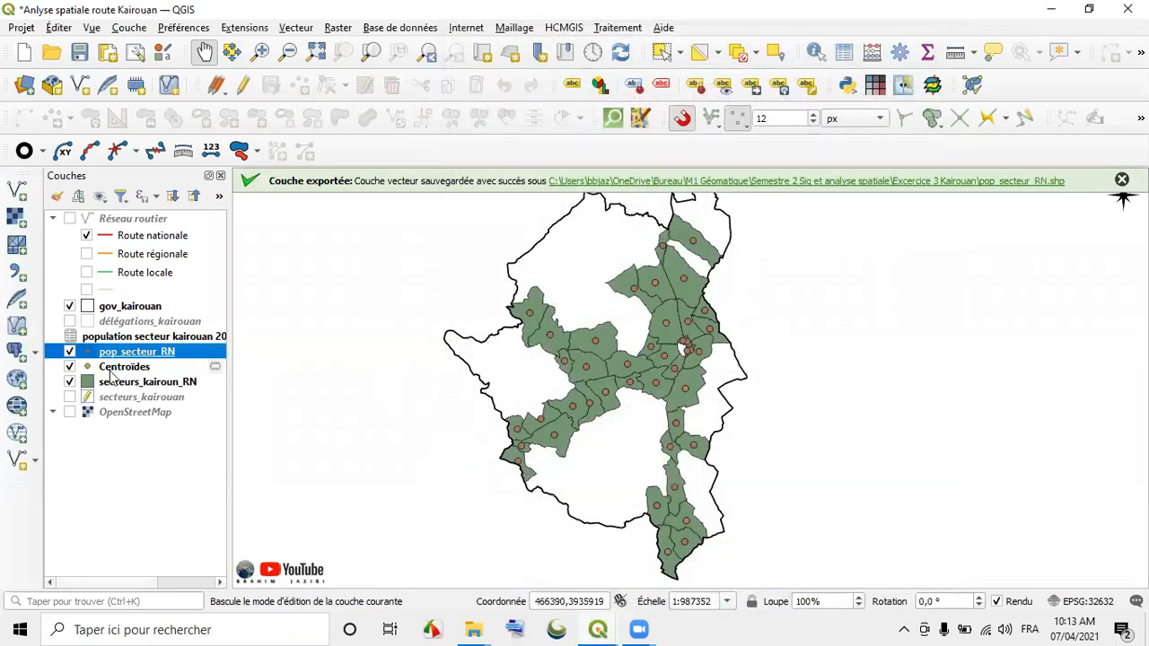
Step: Remove the temporary Centroïdes layer from the project and dismiss the export notification
click(109, 370)
right_click(109, 370)
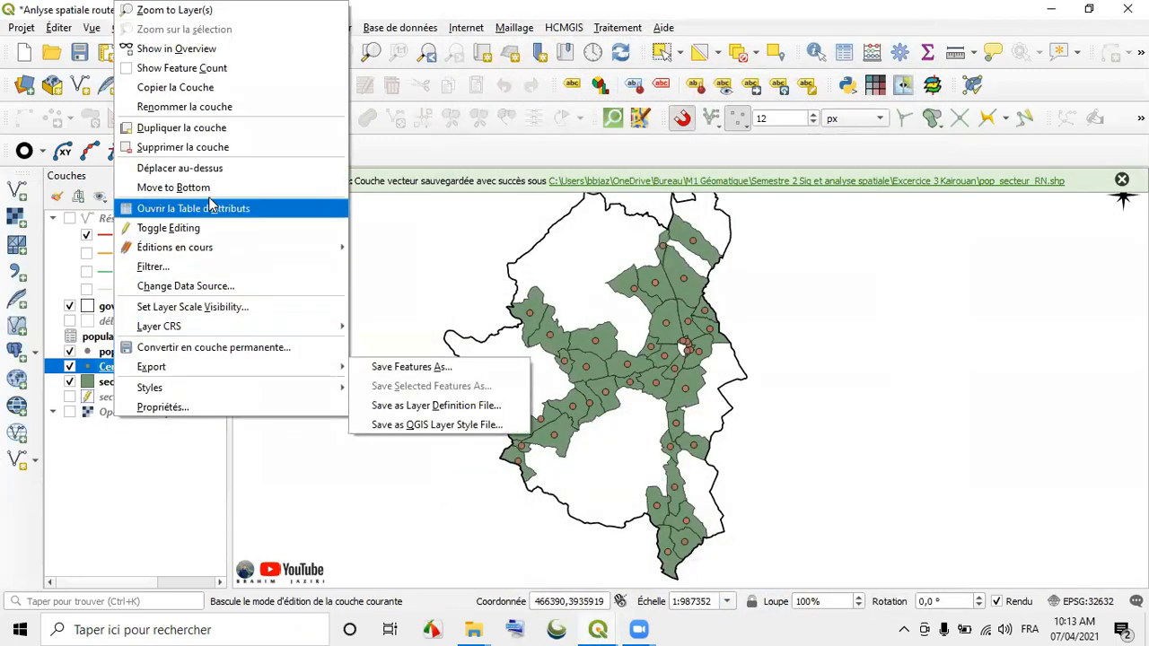
click(220, 149)
click(550, 333)
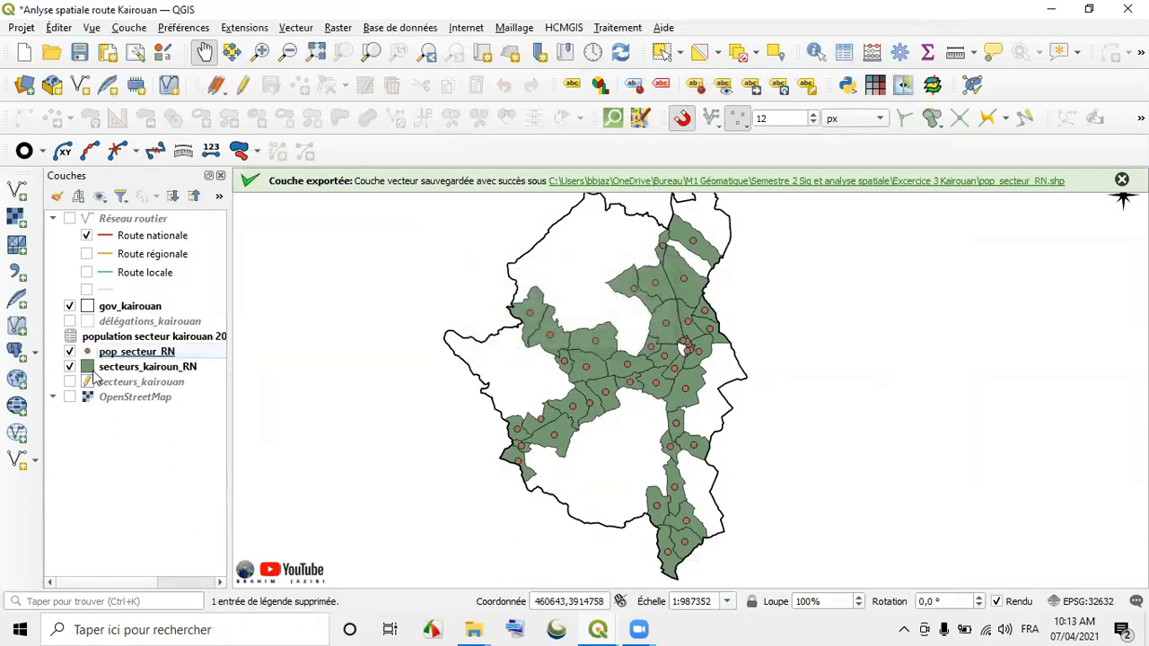
click(1121, 179)
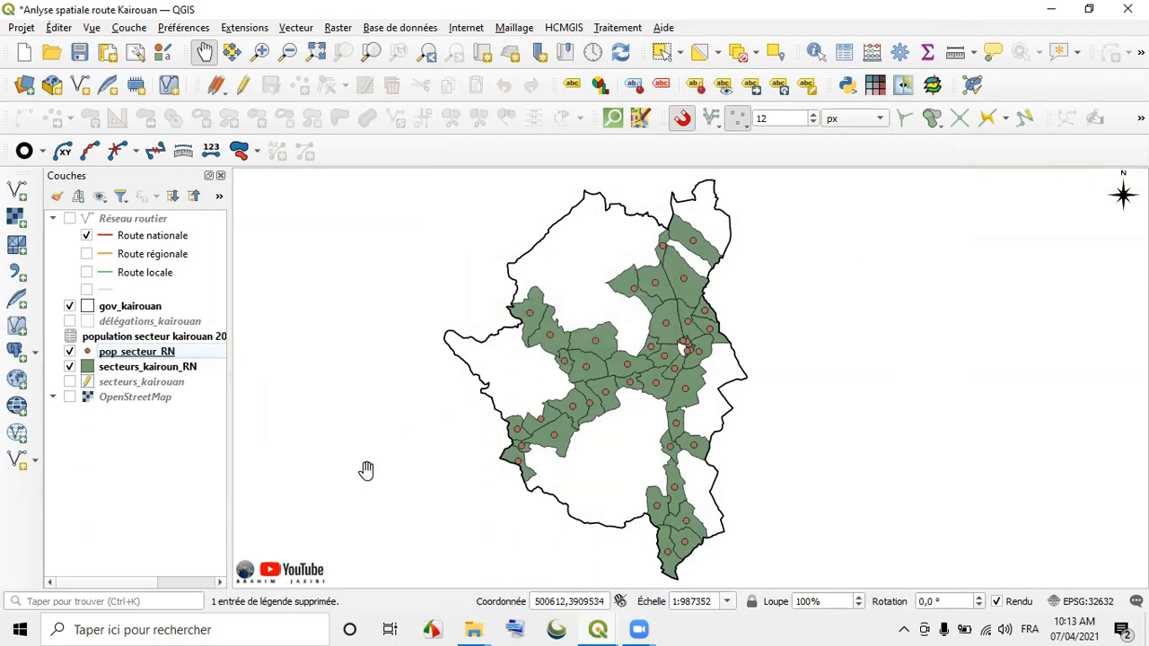
Step: Set the pop_secteur_RN layer's symbology to Gradué, based on the population field
double_click(88, 355)
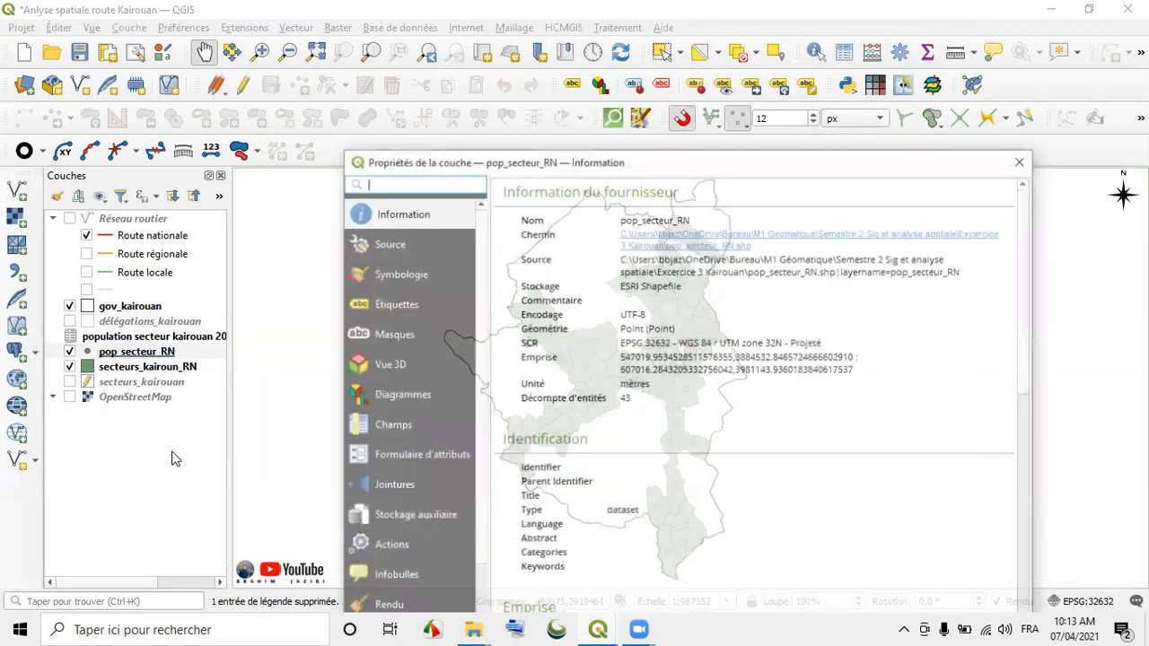
drag(470, 166, 437, 112)
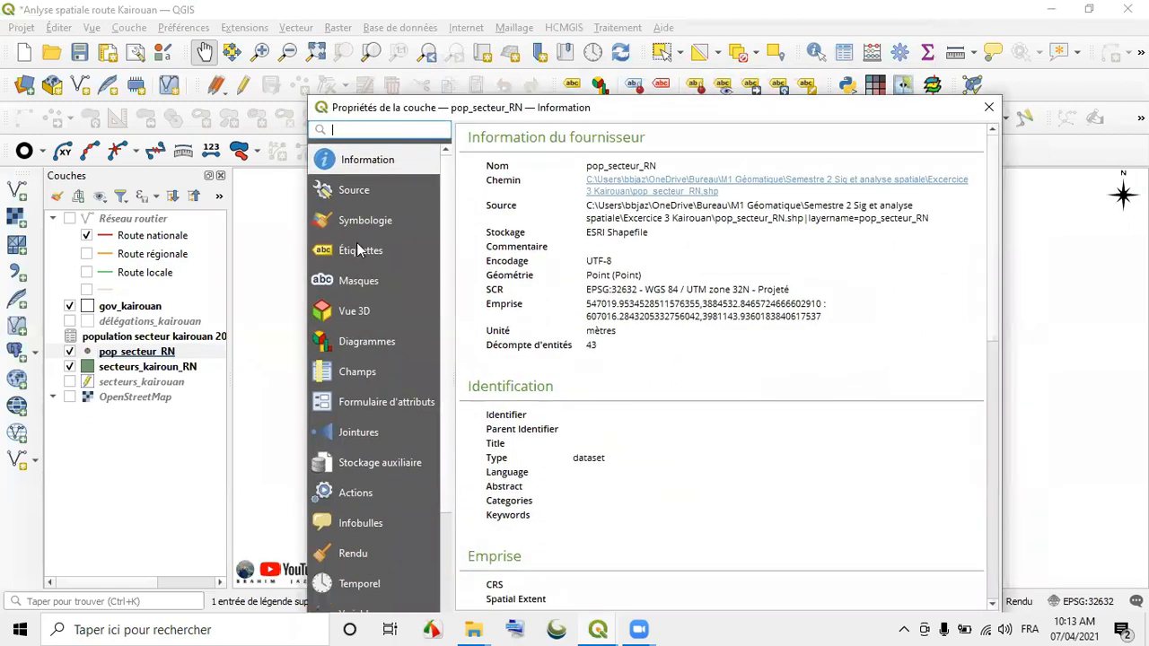
click(368, 221)
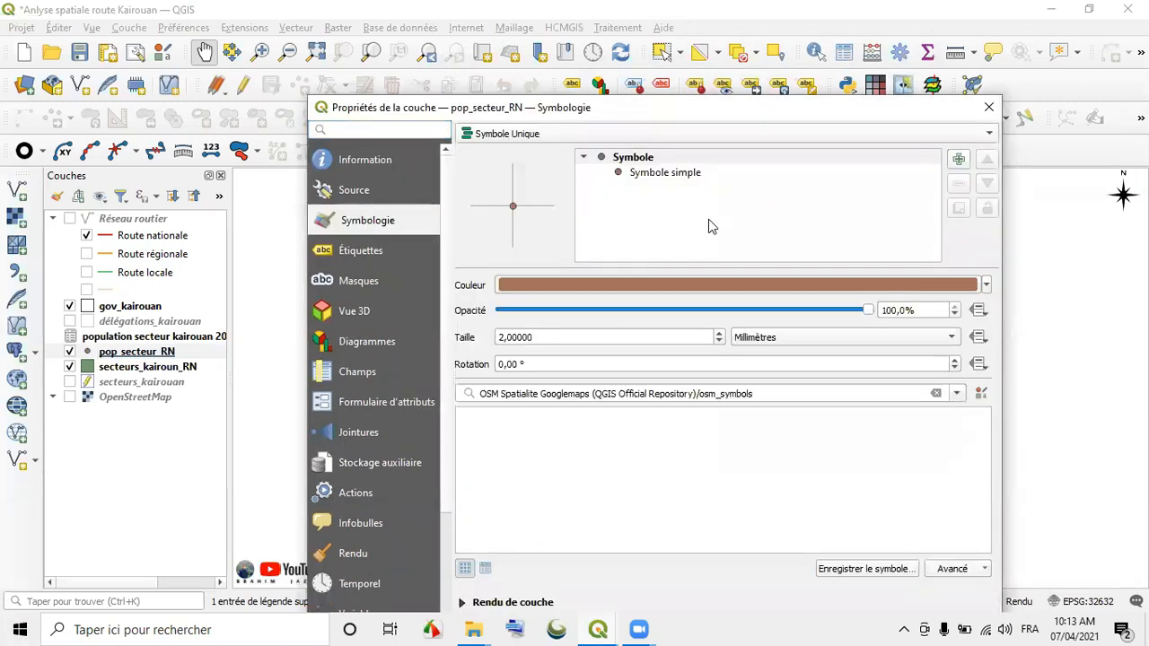
click(991, 133)
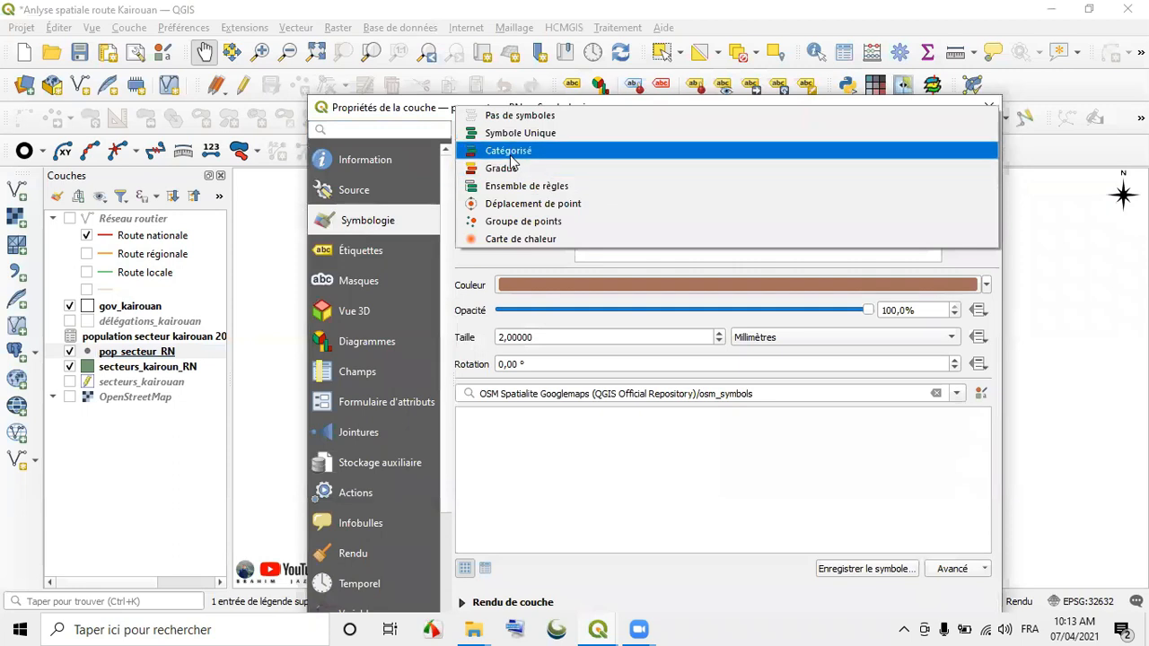
click(527, 169)
click(964, 160)
click(588, 181)
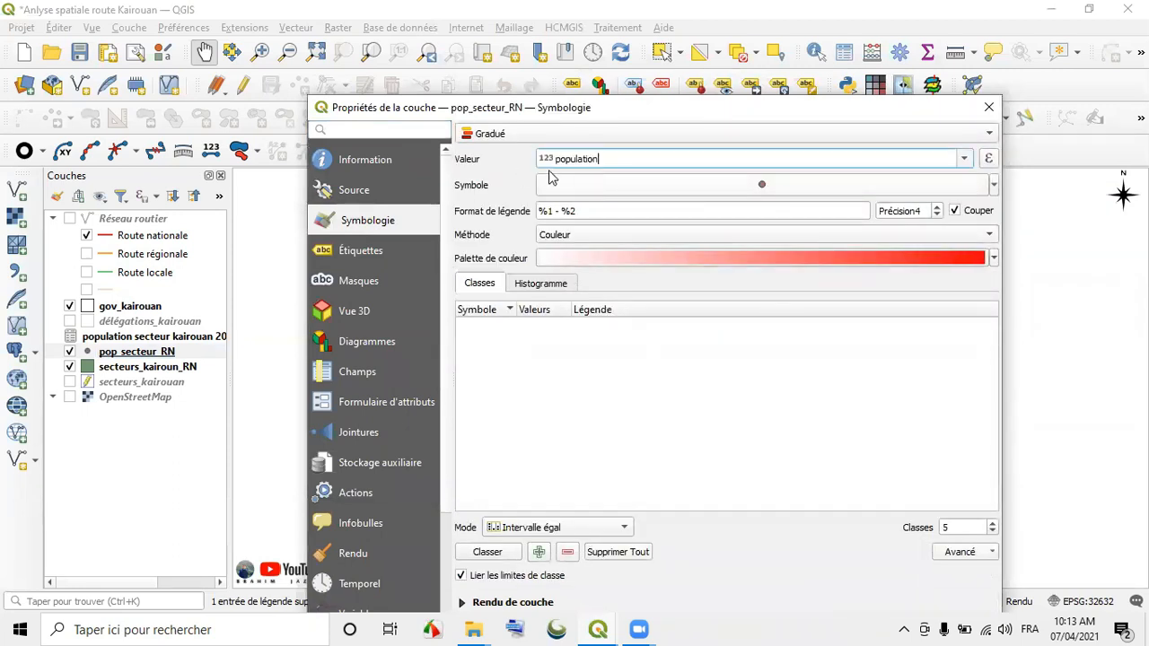
Step: Colour the graduated point symbol blue and set the graduation method to Taille
click(994, 185)
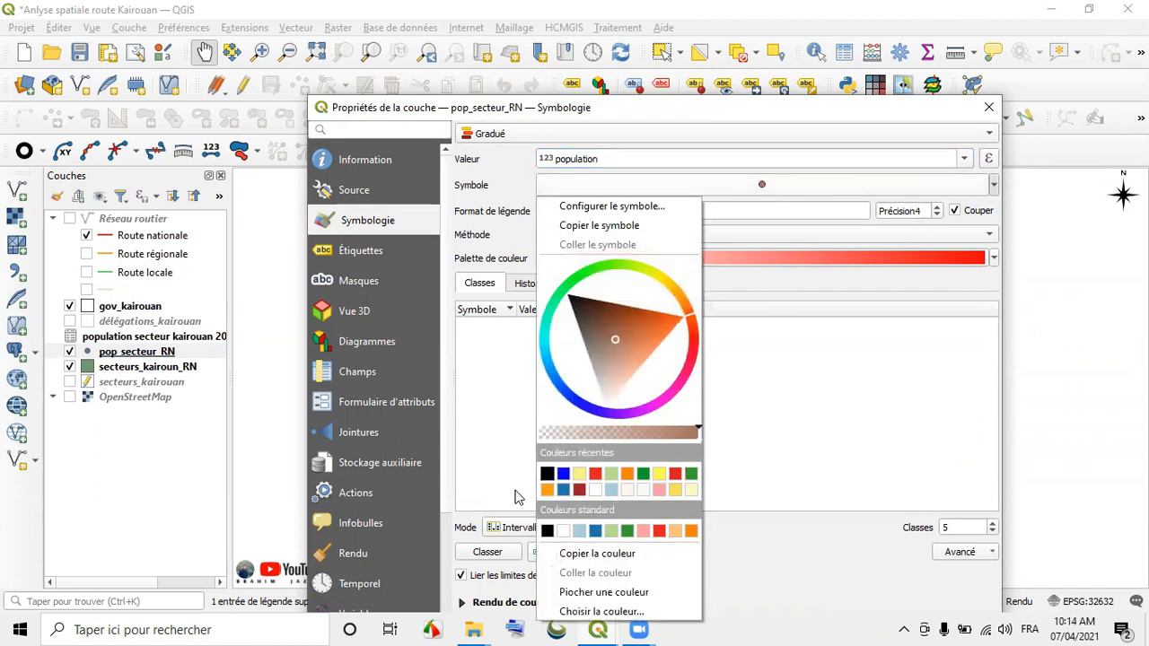
click(561, 475)
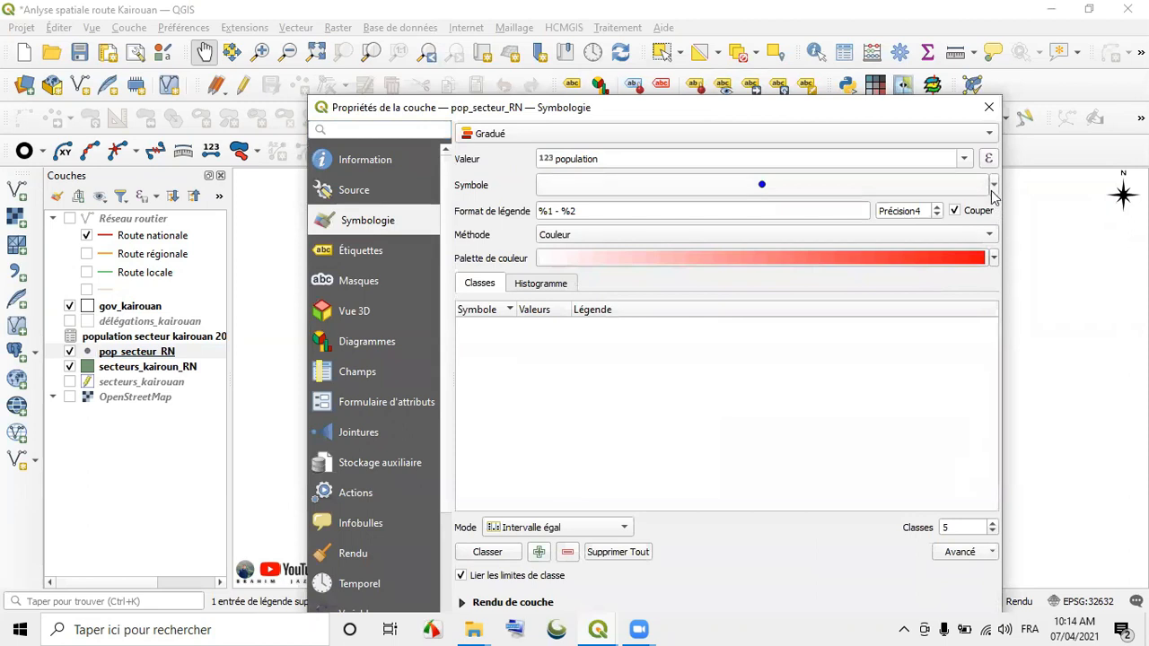
click(988, 237)
click(582, 255)
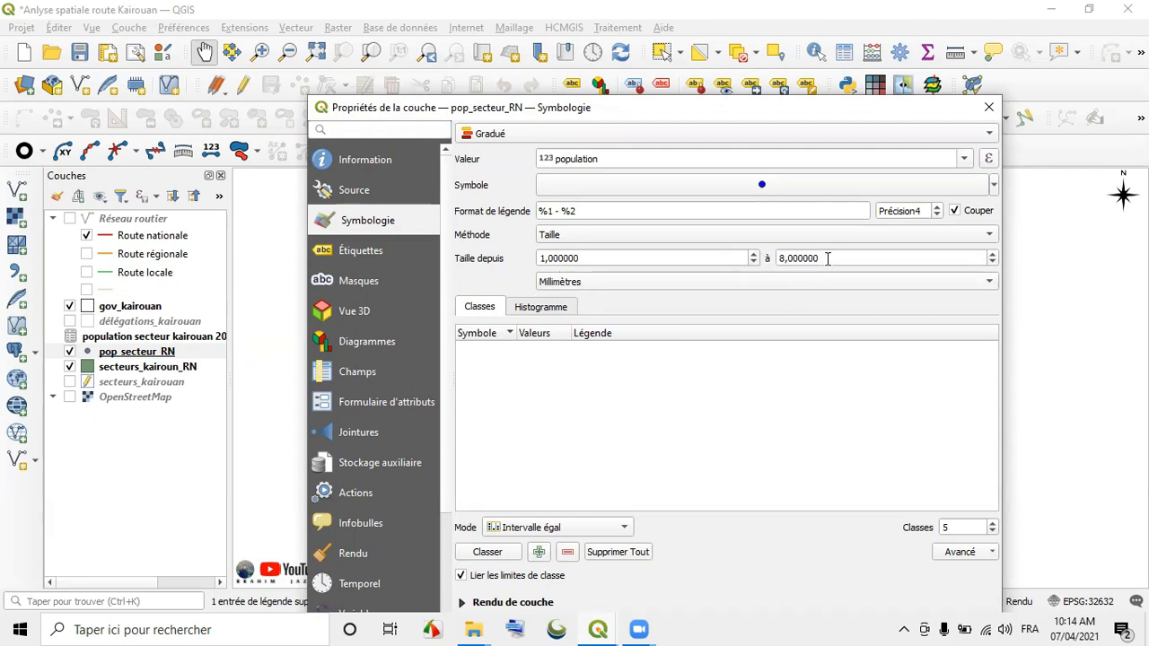
Step: Set the graduated symbols' maximum size to 5 mm and classify the population values into five Intervalle égal classes
drag(824, 259, 741, 255)
text(5)
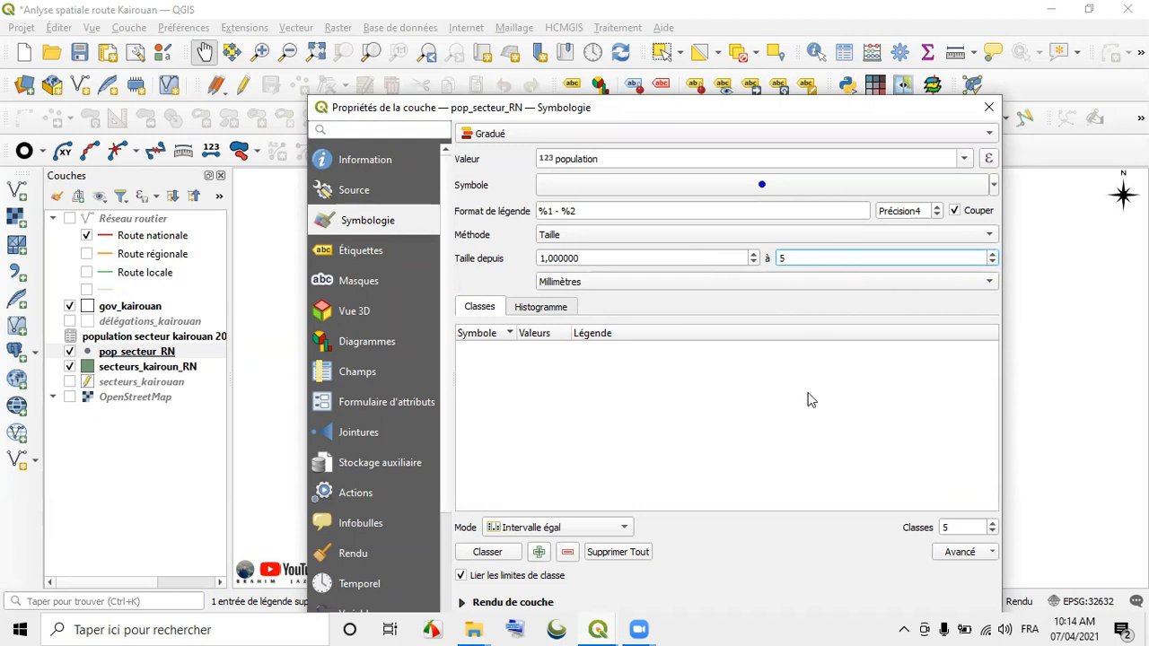
drag(632, 108, 616, 23)
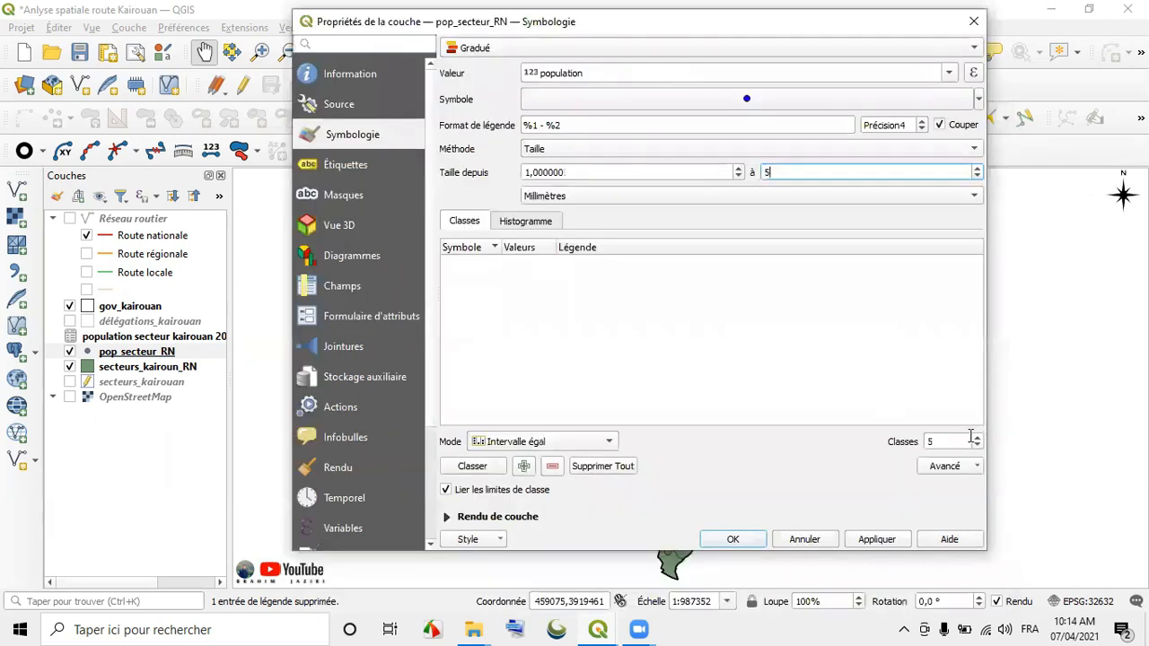
click(490, 468)
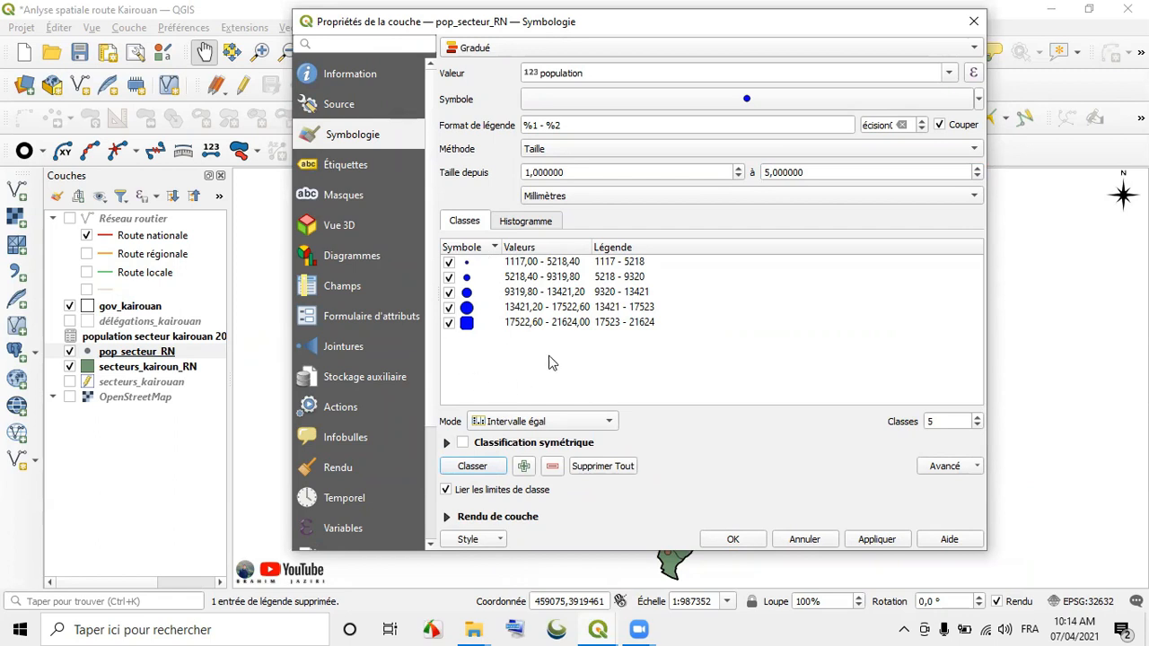
Step: Try other class counts, settle on 5 classes and apply the graduated symbology to the pop_secteur_RN layer
click(978, 427)
click(977, 418)
click(977, 419)
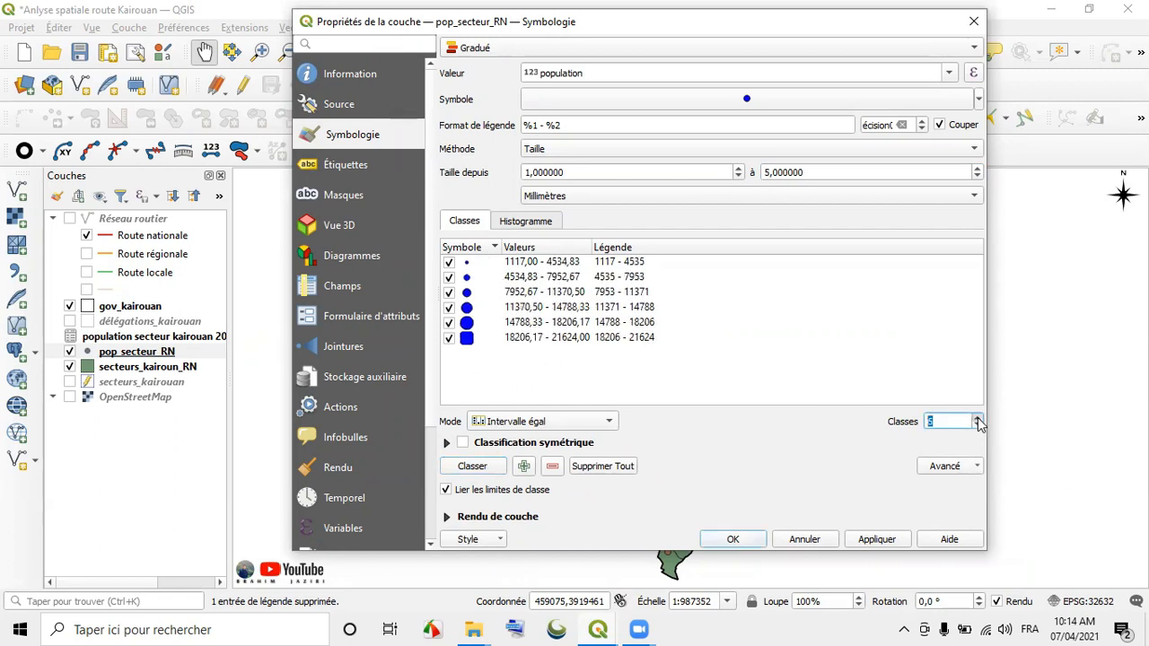
click(978, 426)
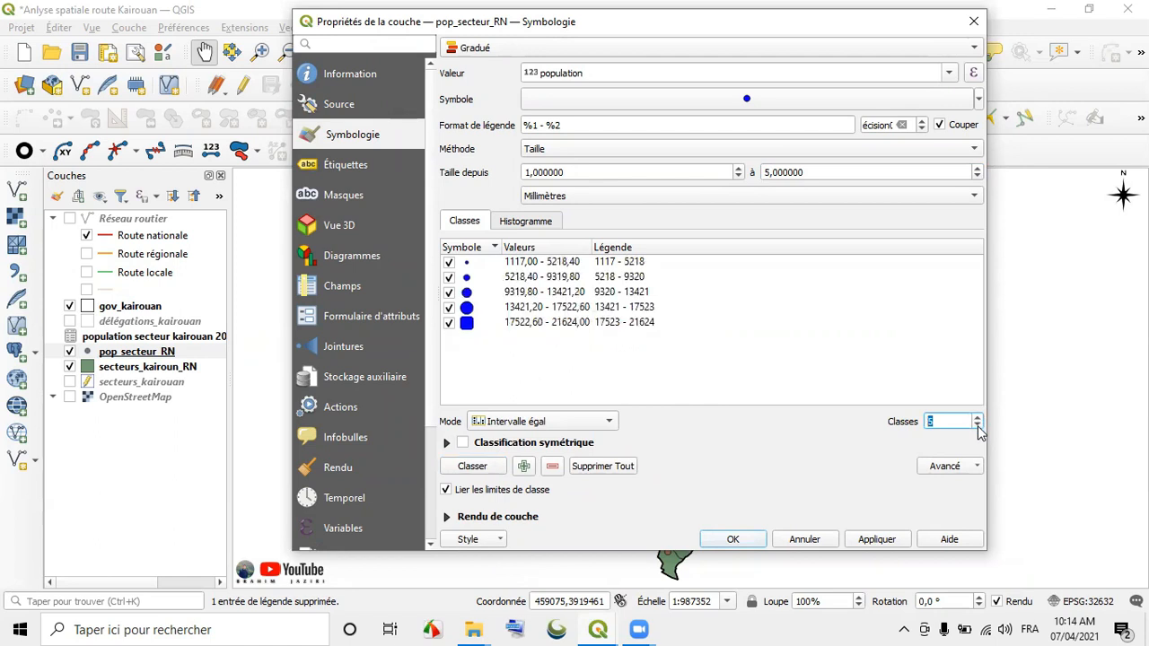
click(878, 539)
click(729, 540)
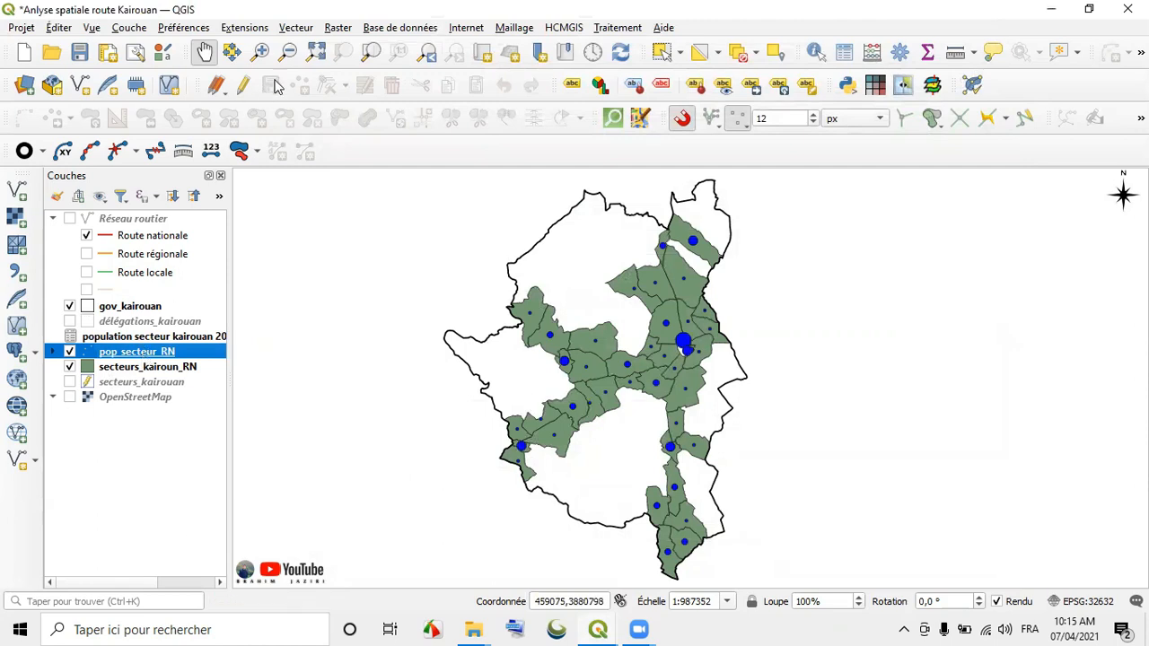
Step: Run Statistiques basiques pour les champs on the population field of the pop_secteur_RN layer
click(296, 27)
mouse_move(366, 165)
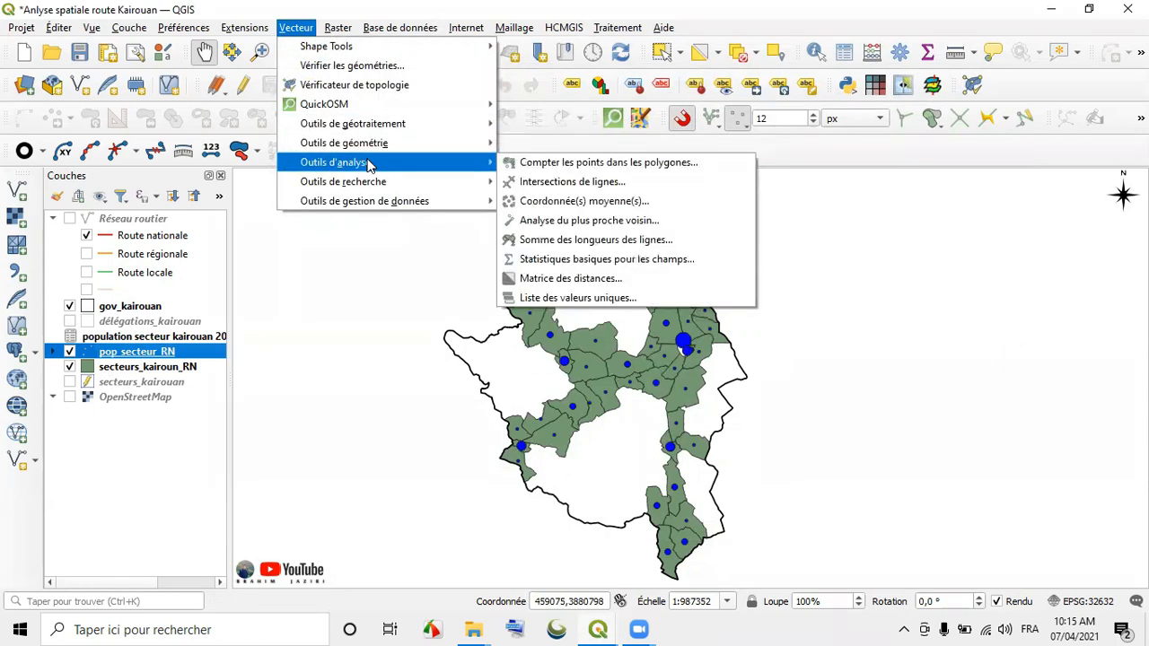
click(573, 260)
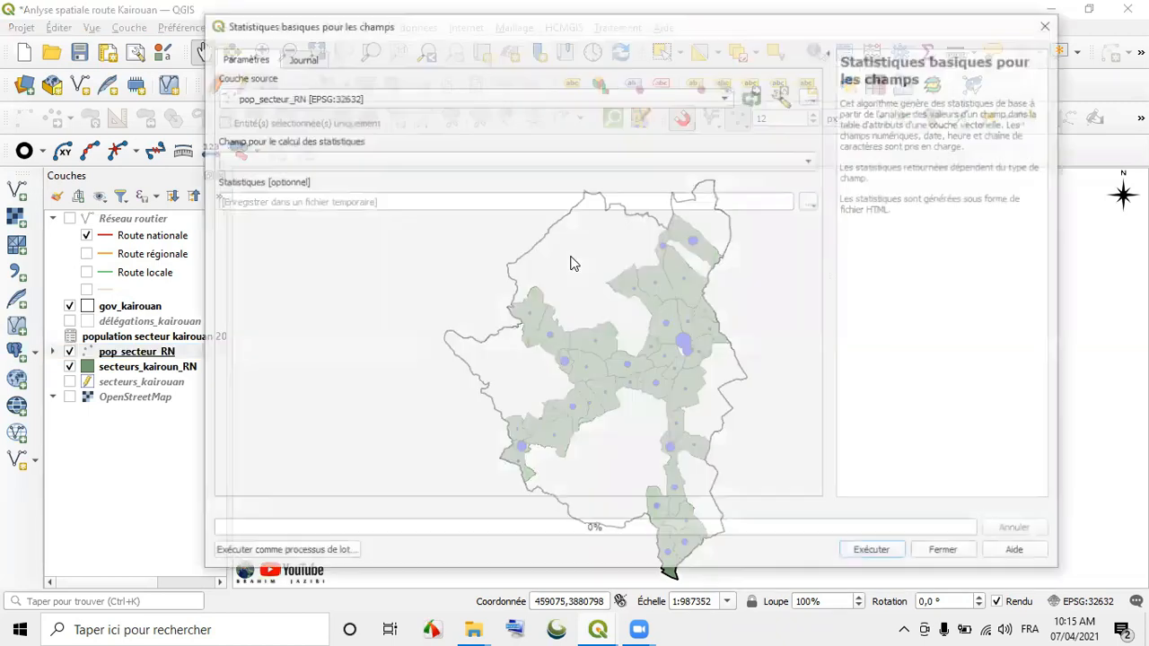
click(262, 158)
click(278, 214)
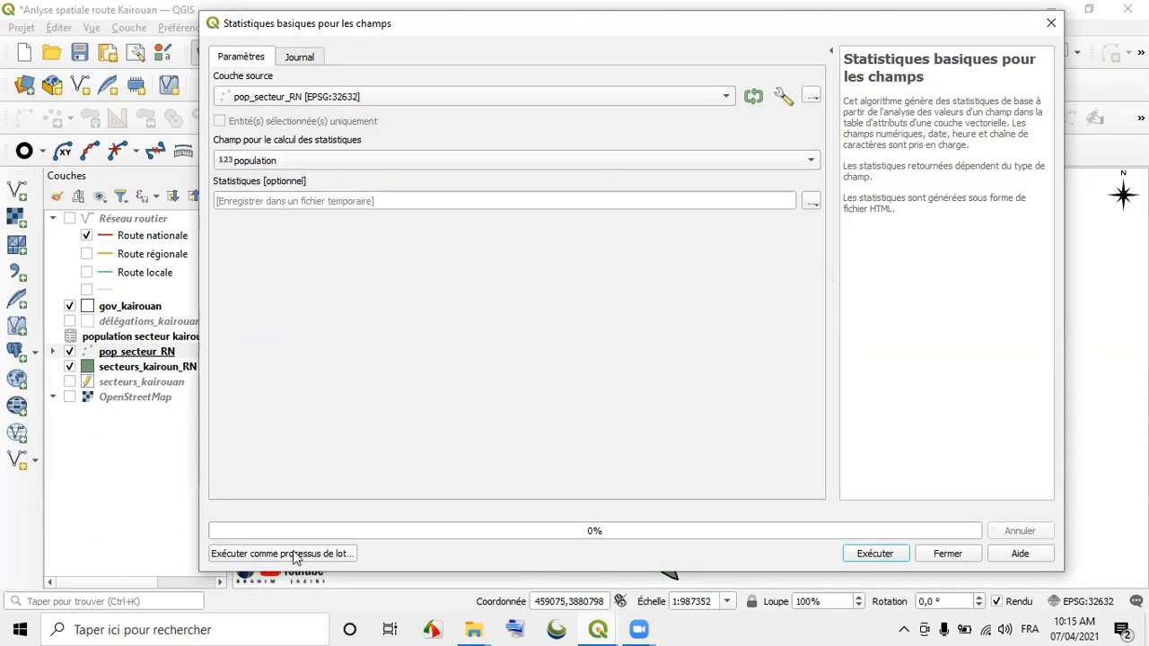
click(875, 553)
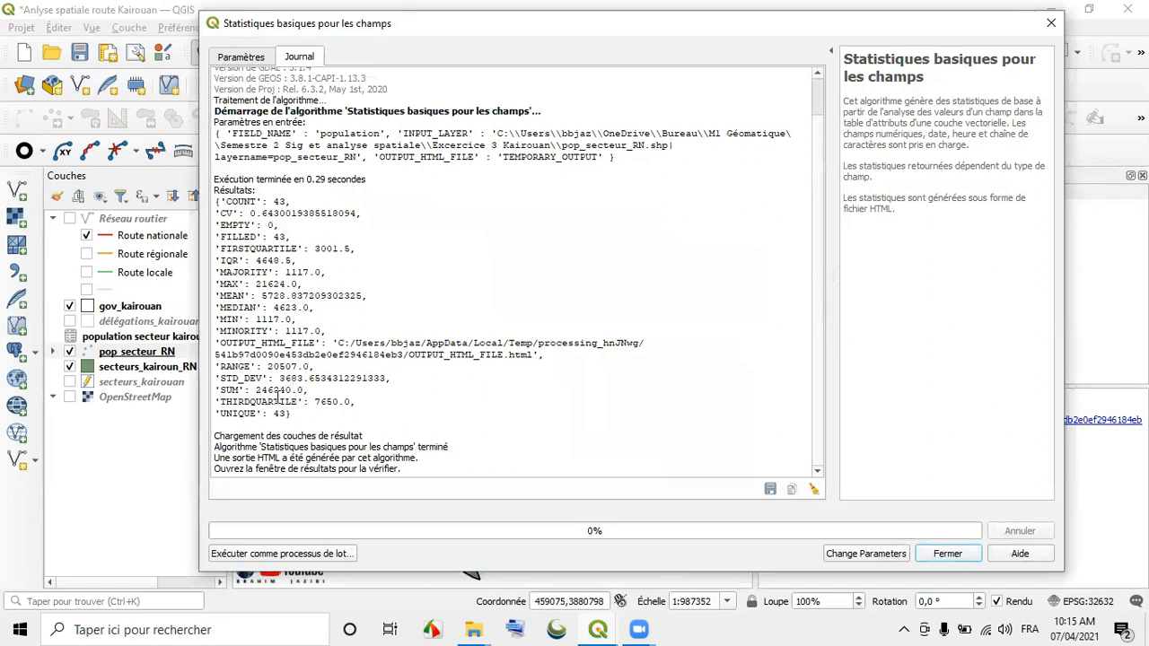
Step: Read the population sum in the statistics log and close the tool and its results viewer
drag(273, 392, 256, 392)
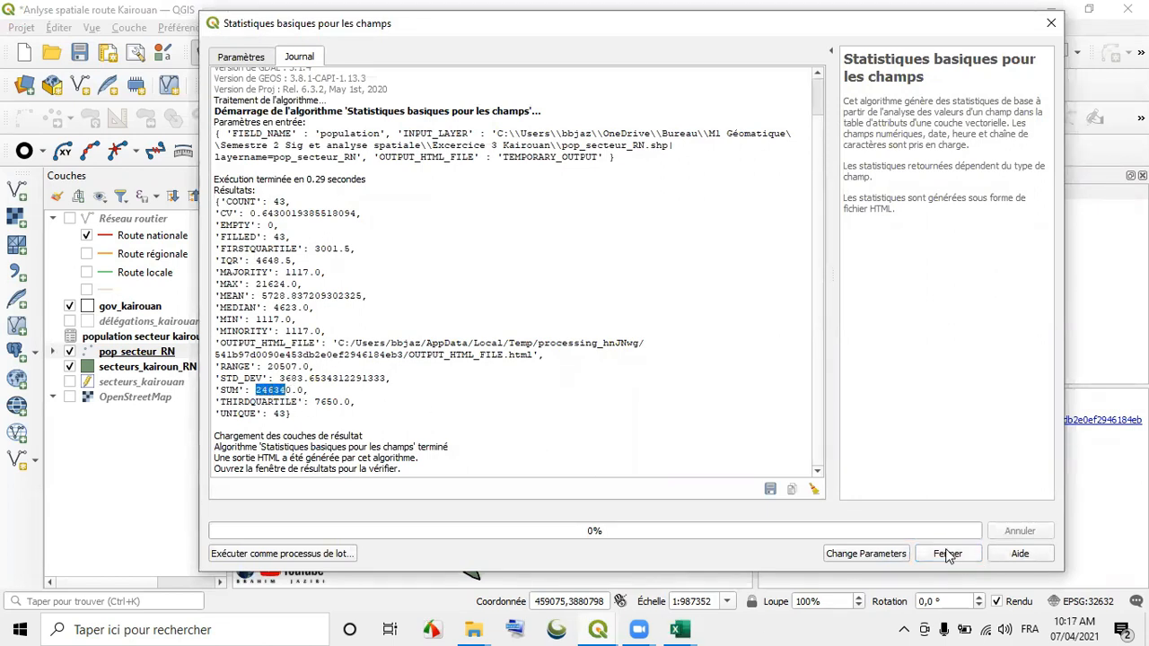
click(947, 553)
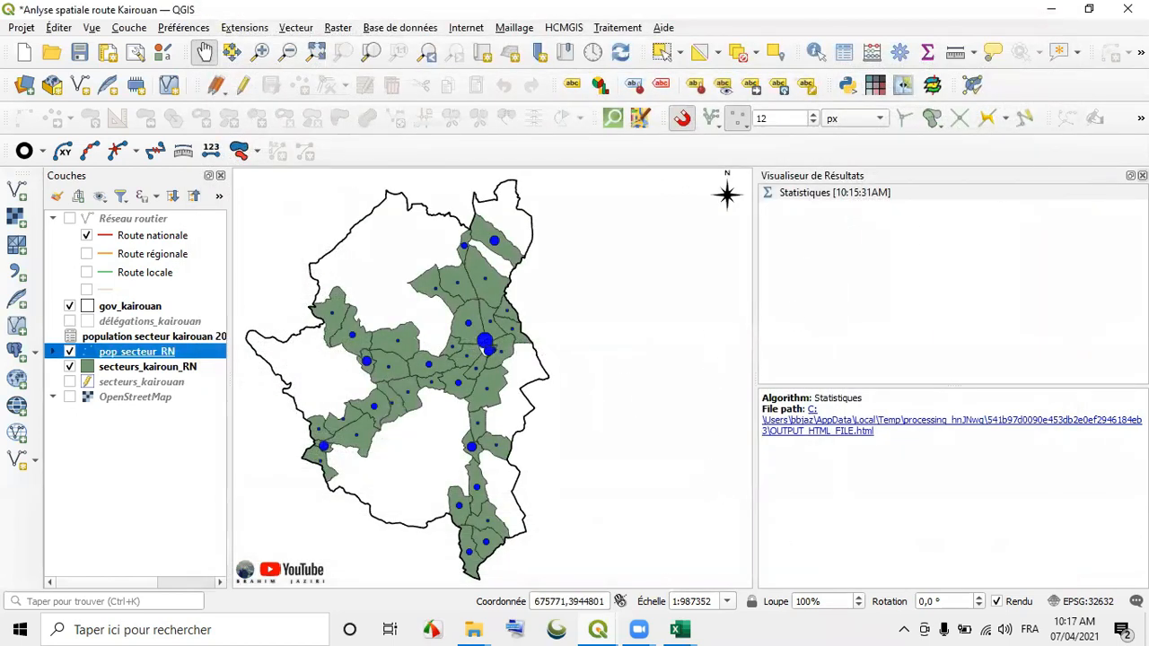
click(1142, 175)
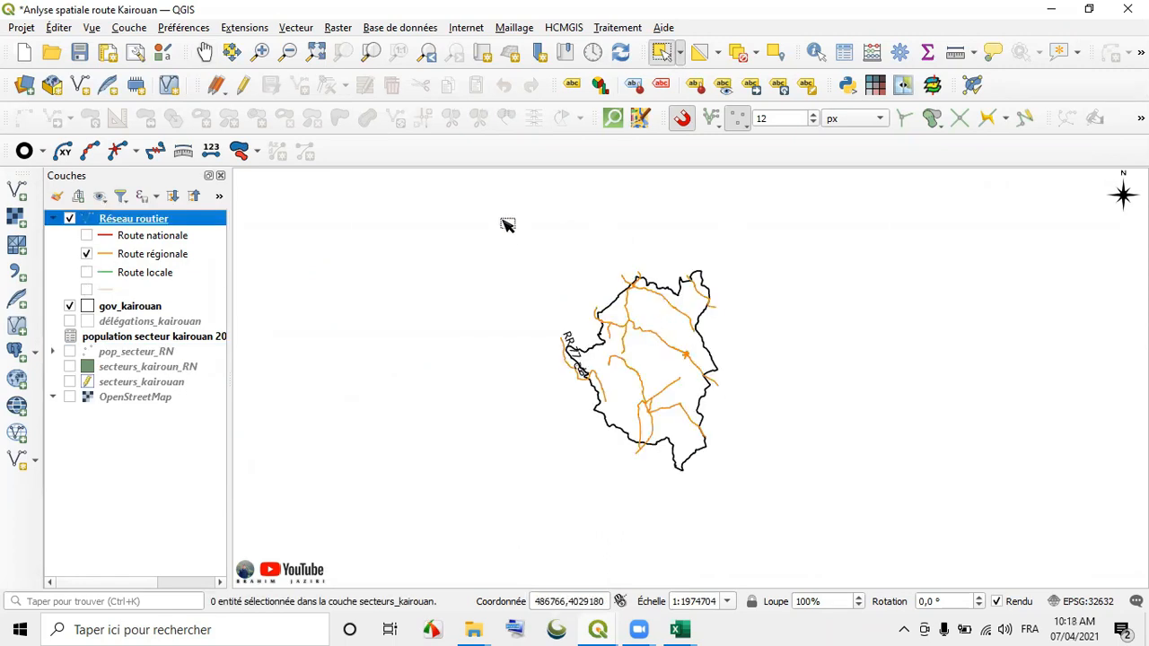
Step: Select all displayed regional roads in the Réseau routier layer and show the secteurs_kairouan layer
drag(500, 219, 812, 507)
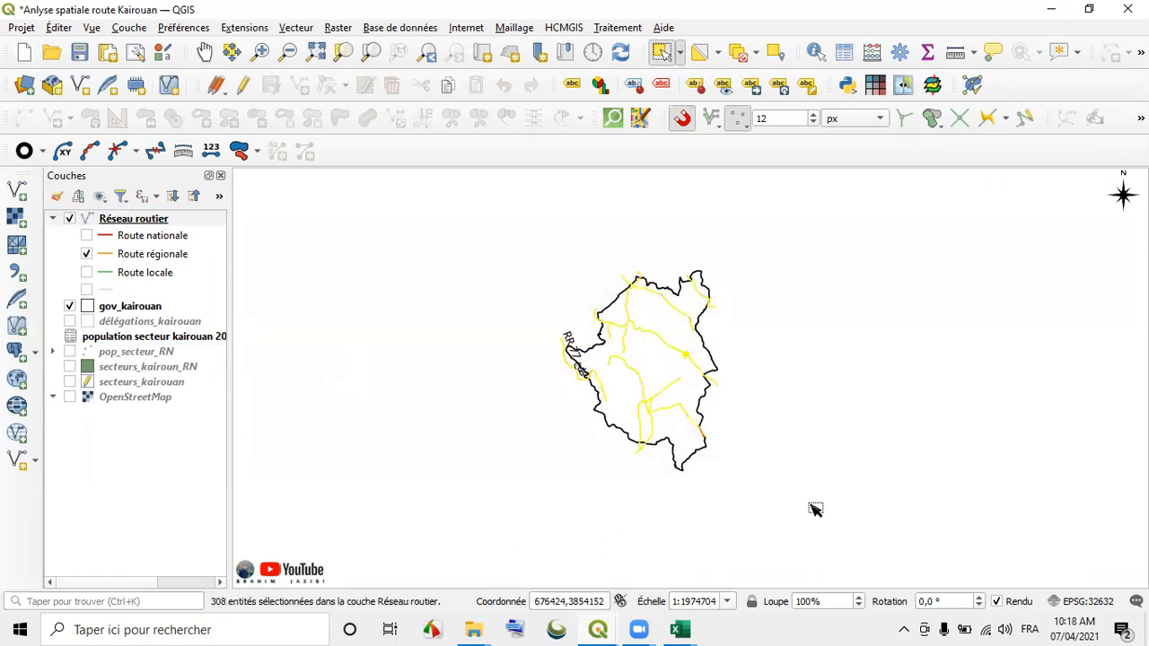
click(71, 381)
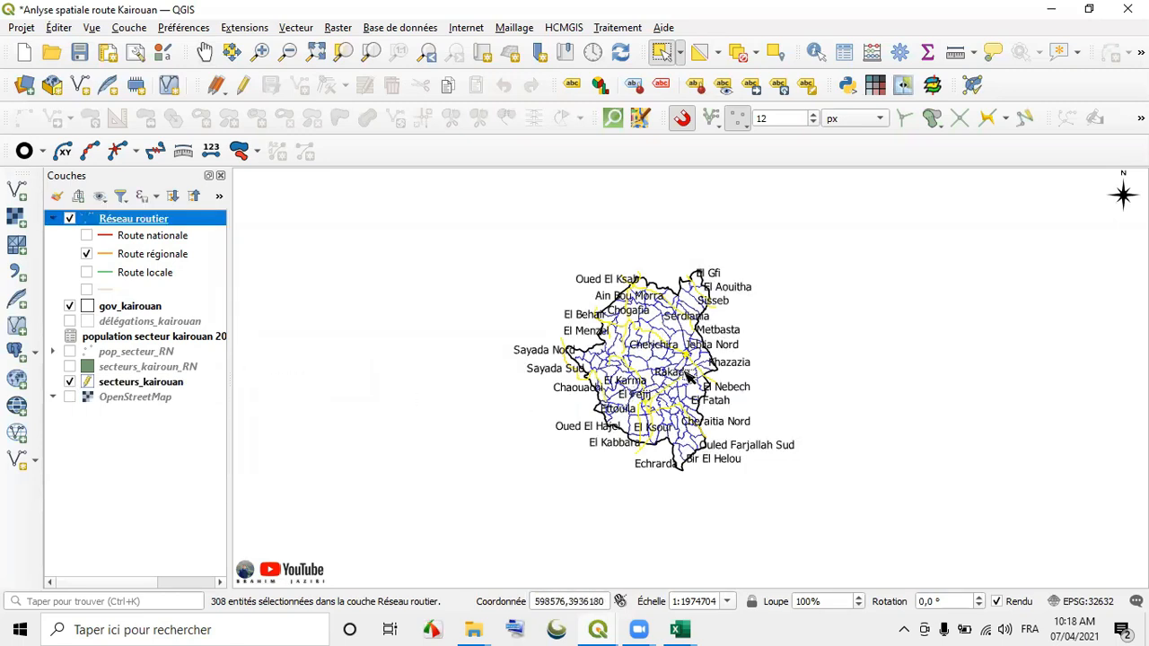
scroll(668, 395, up, 1)
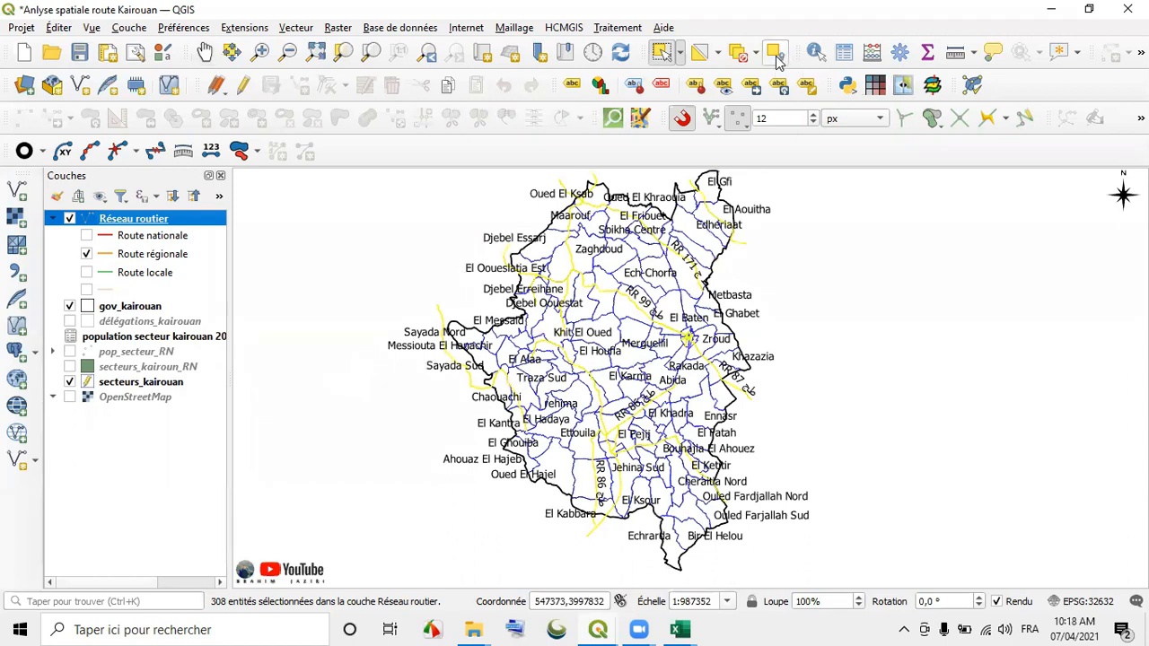
Step: Select by location the secteurs_kairouan features that intersect only the selected features of Réseau routier
click(776, 56)
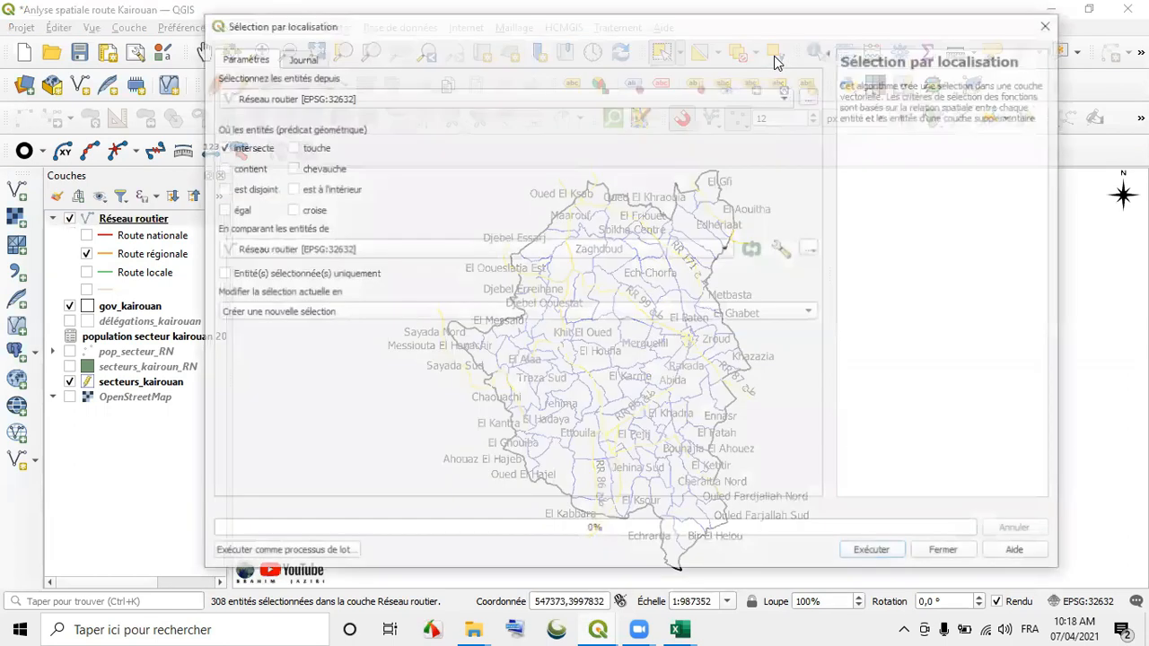
click(359, 97)
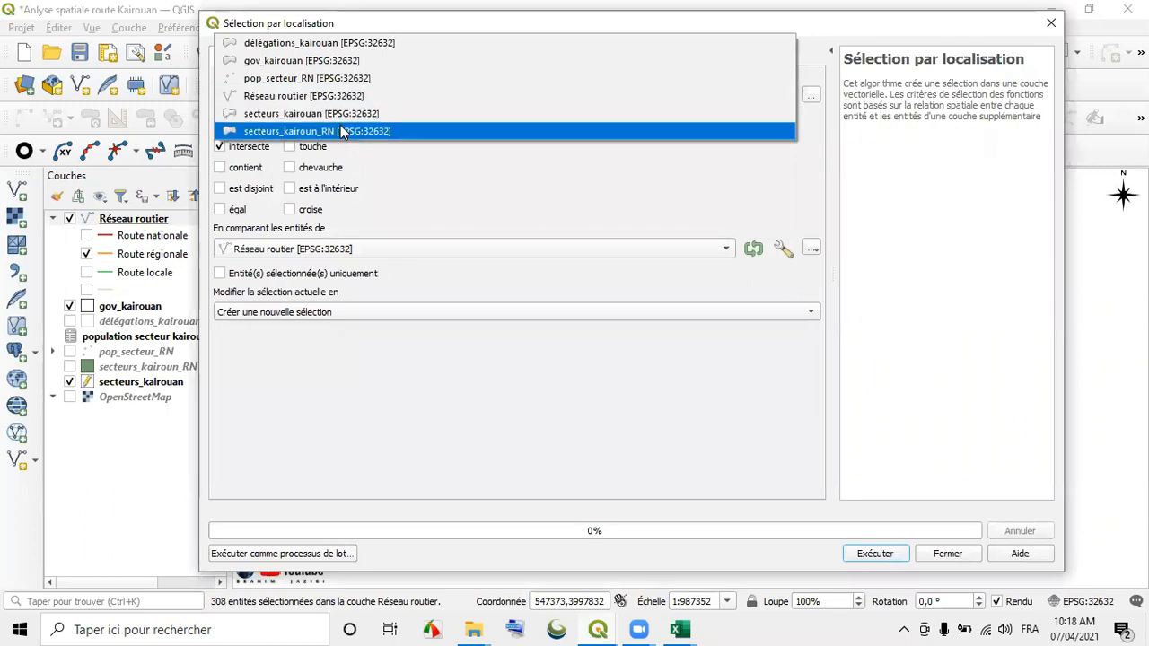
click(330, 115)
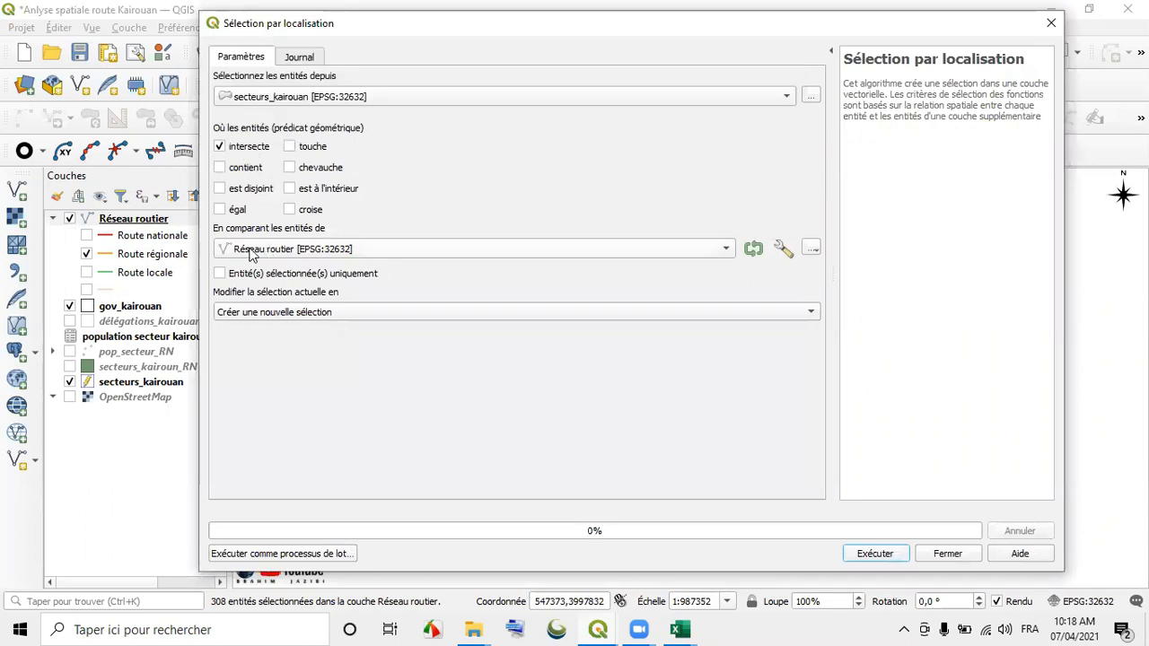
click(235, 274)
click(872, 554)
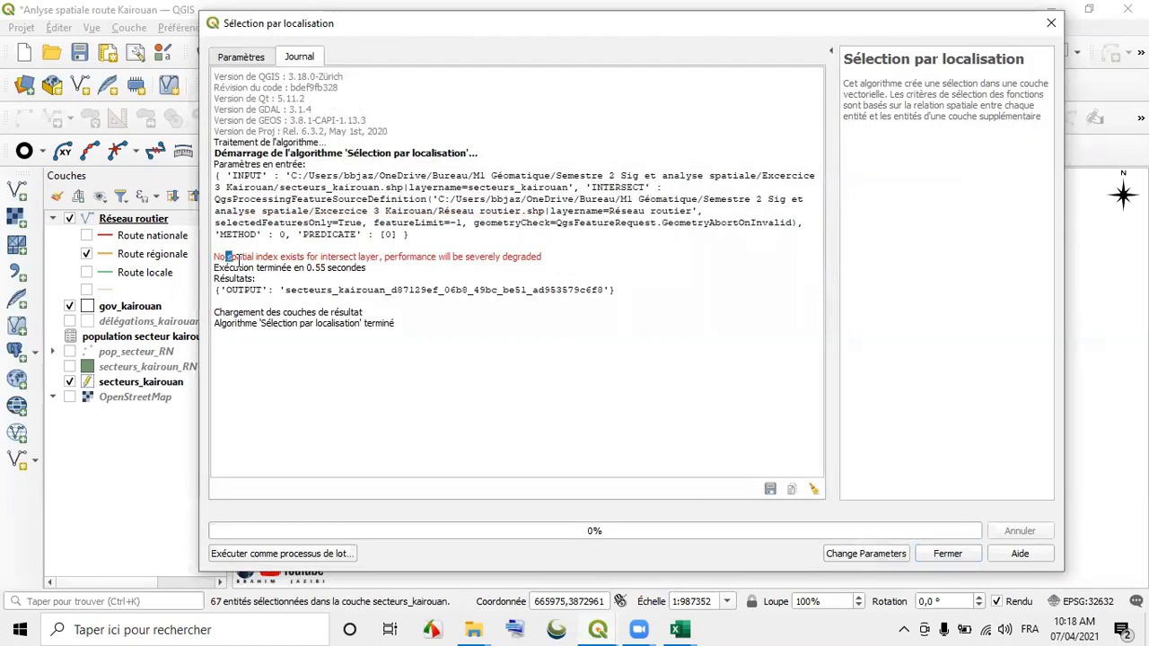
drag(238, 260, 542, 259)
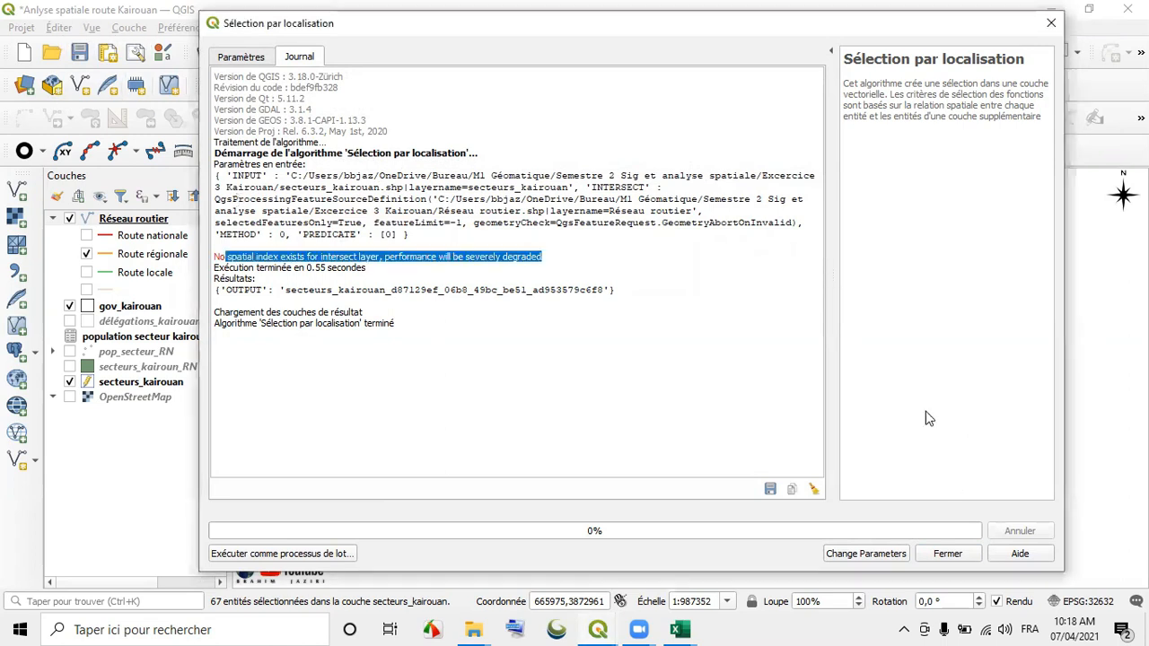
click(936, 552)
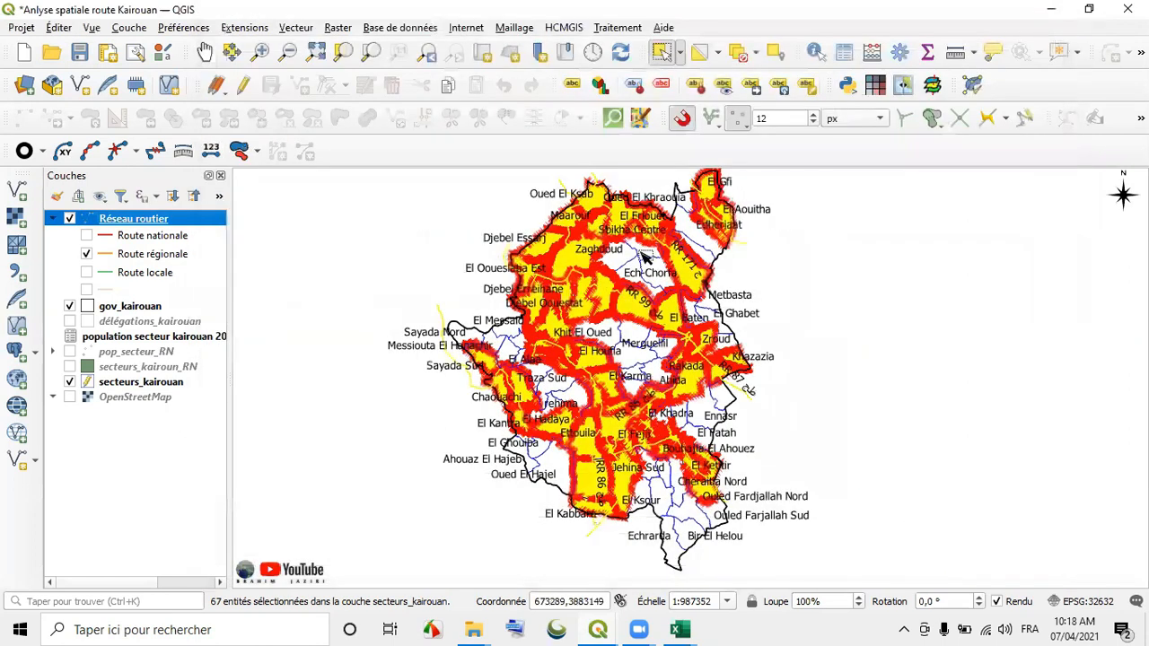
Step: Export the selected secteurs_kairouan features as the ESRI Shapefile secteurs_RR.shp in the Excercice 3 Kairouan folder
click(134, 382)
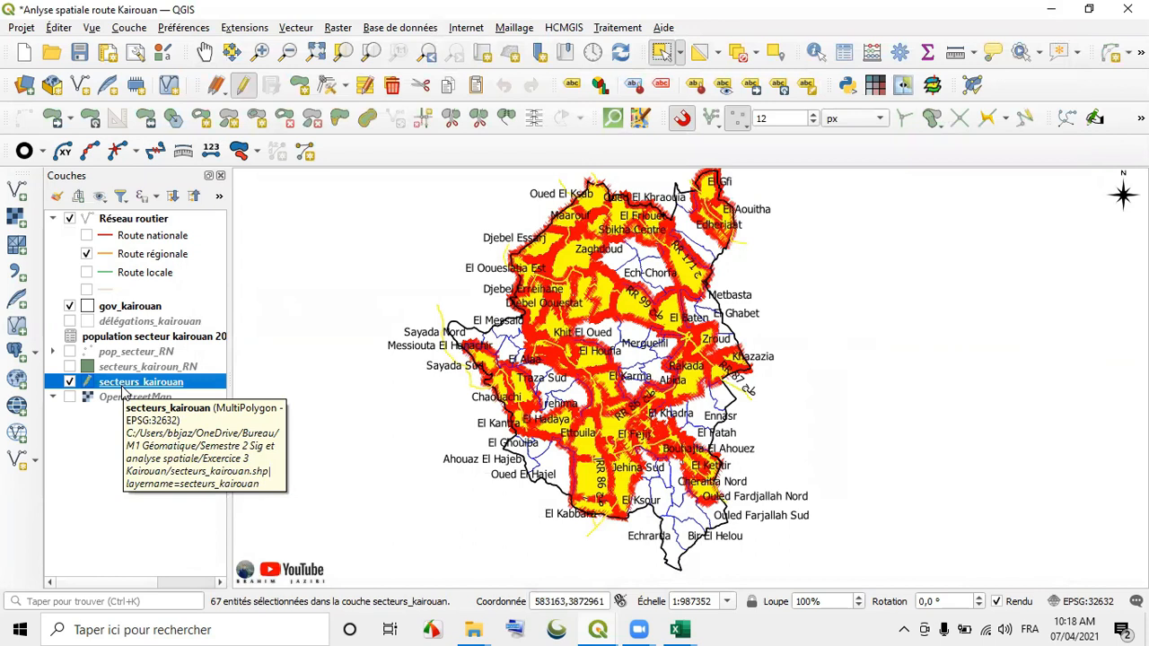
right_click(121, 388)
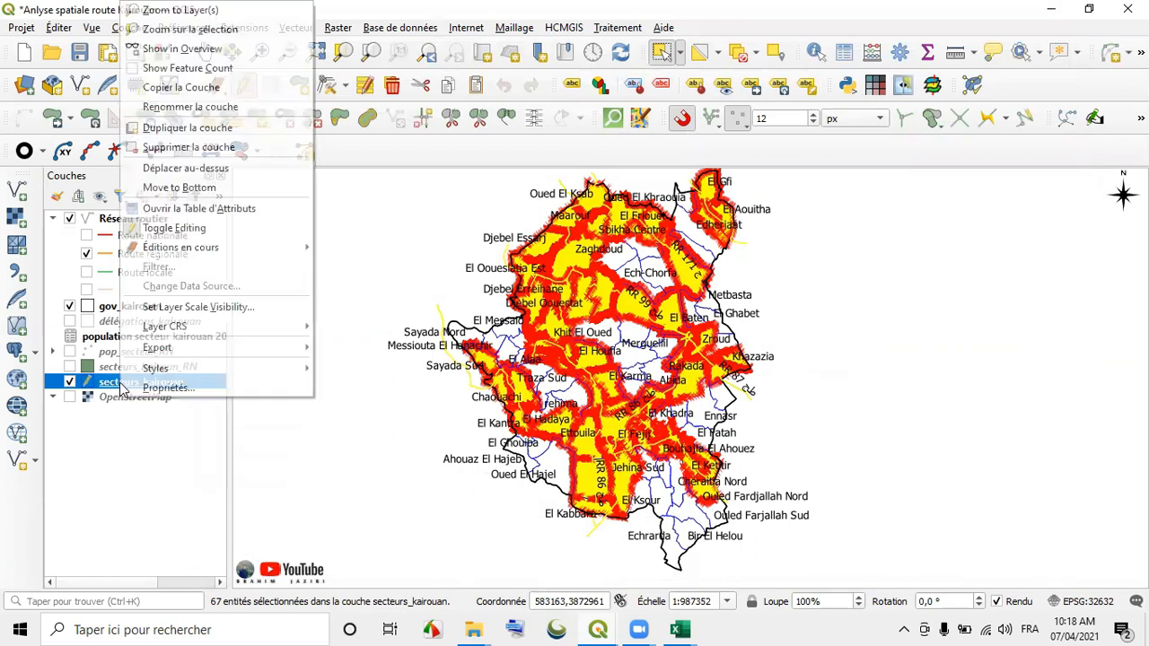
mouse_move(289, 357)
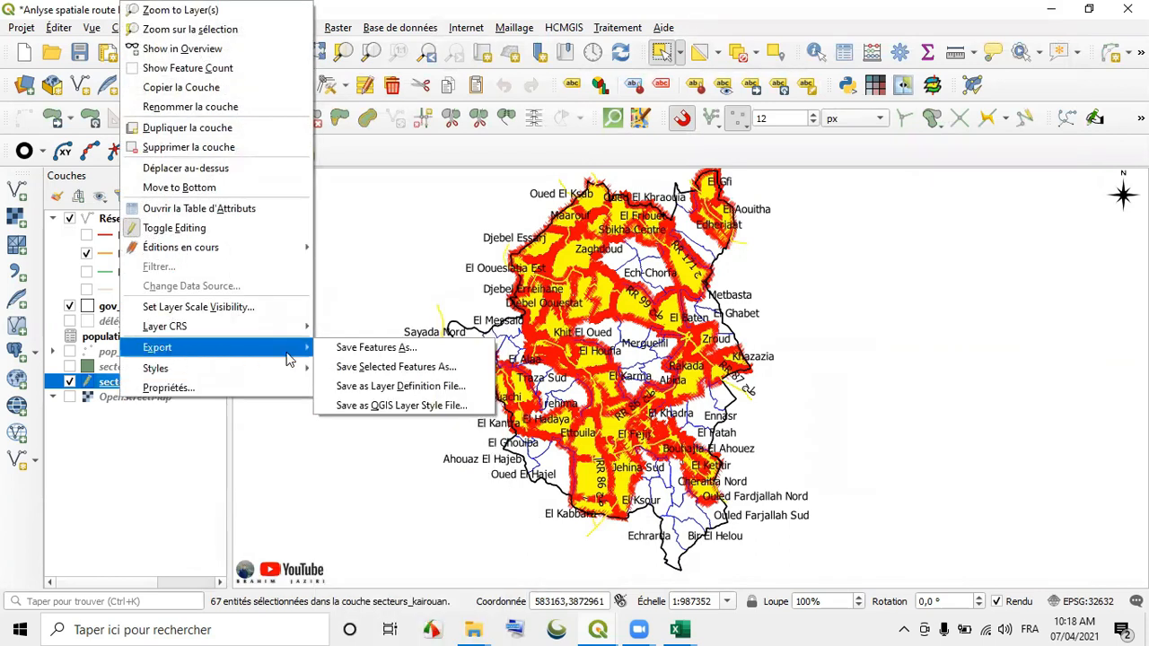
click(377, 374)
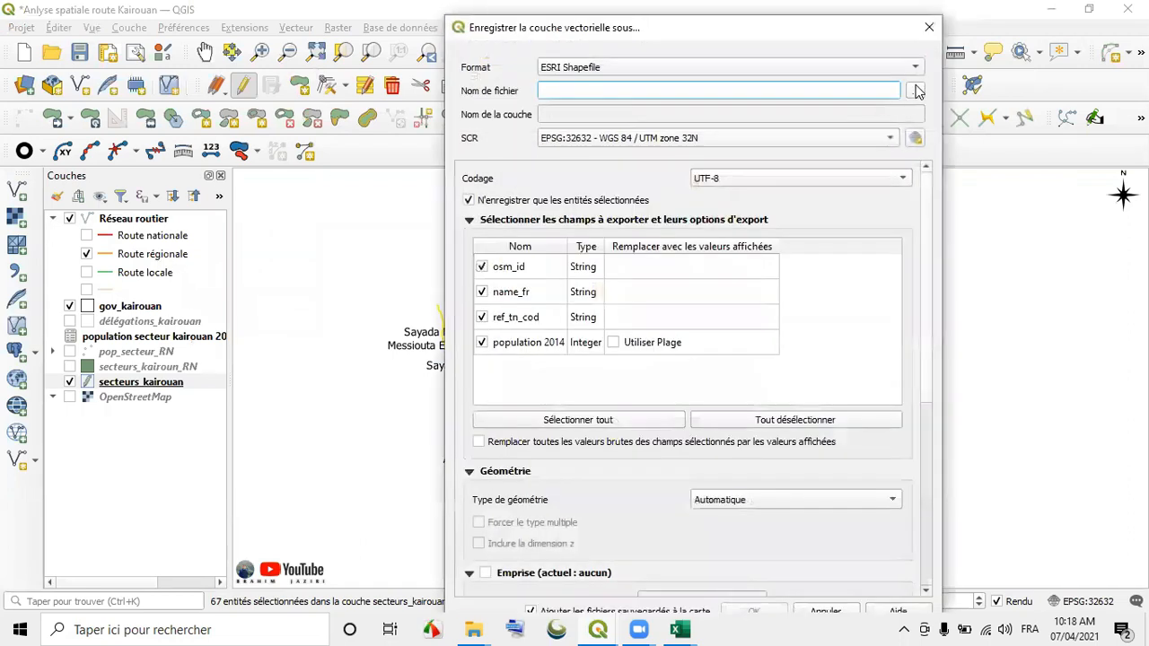
click(916, 91)
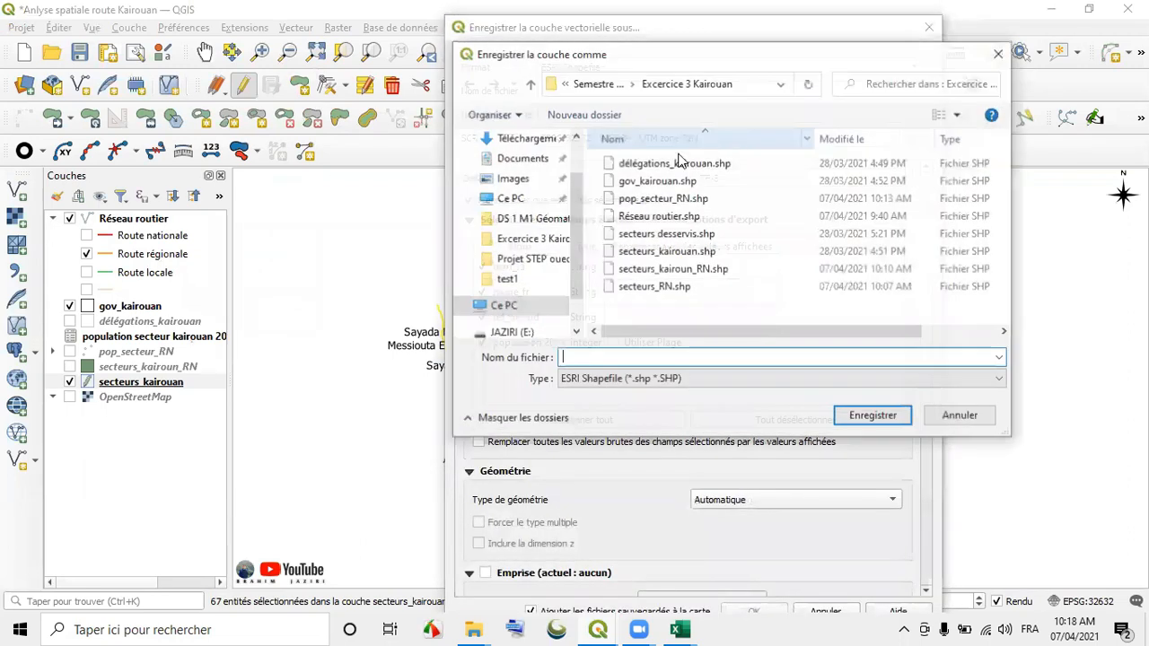
click(656, 289)
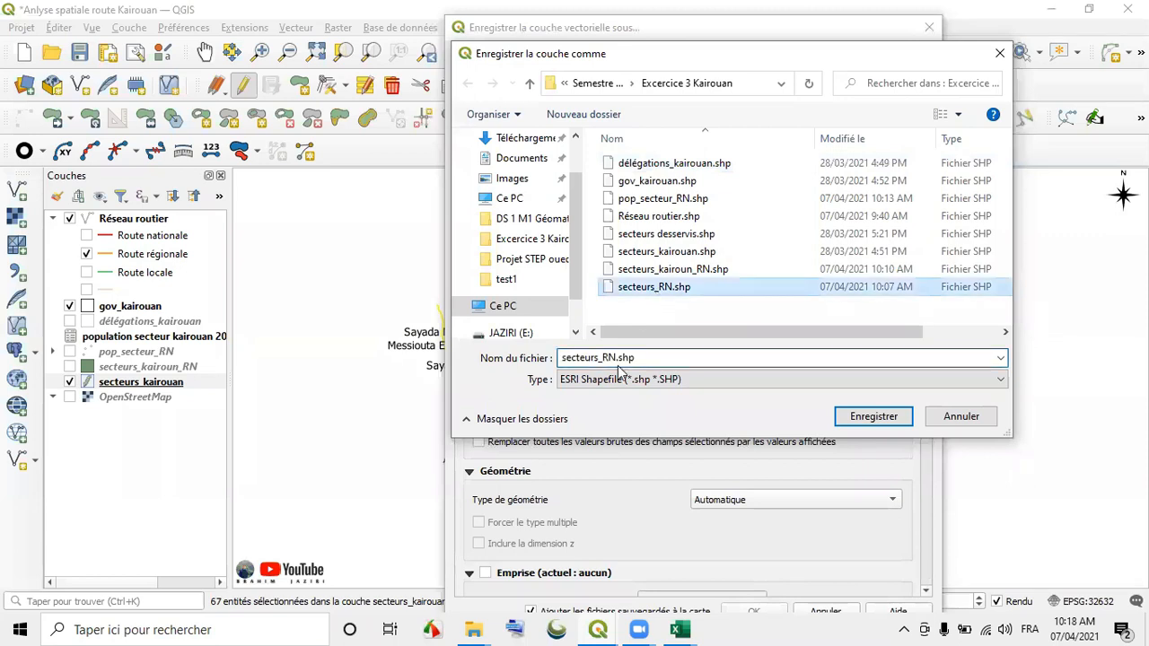
click(605, 356)
click(613, 357)
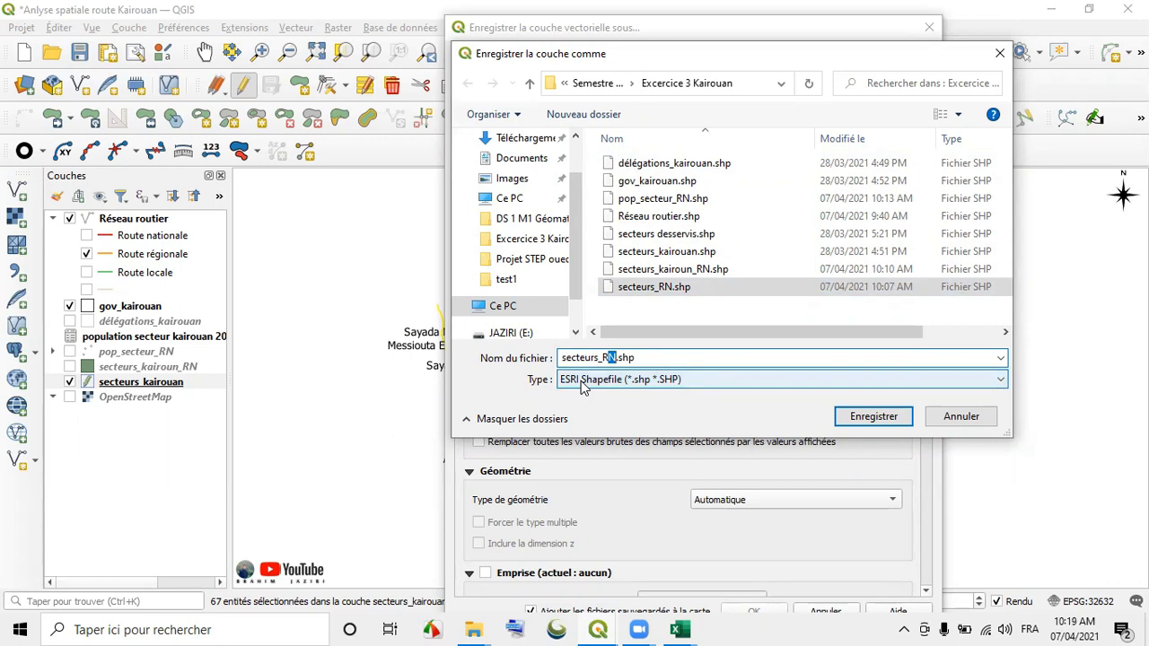
text(R)
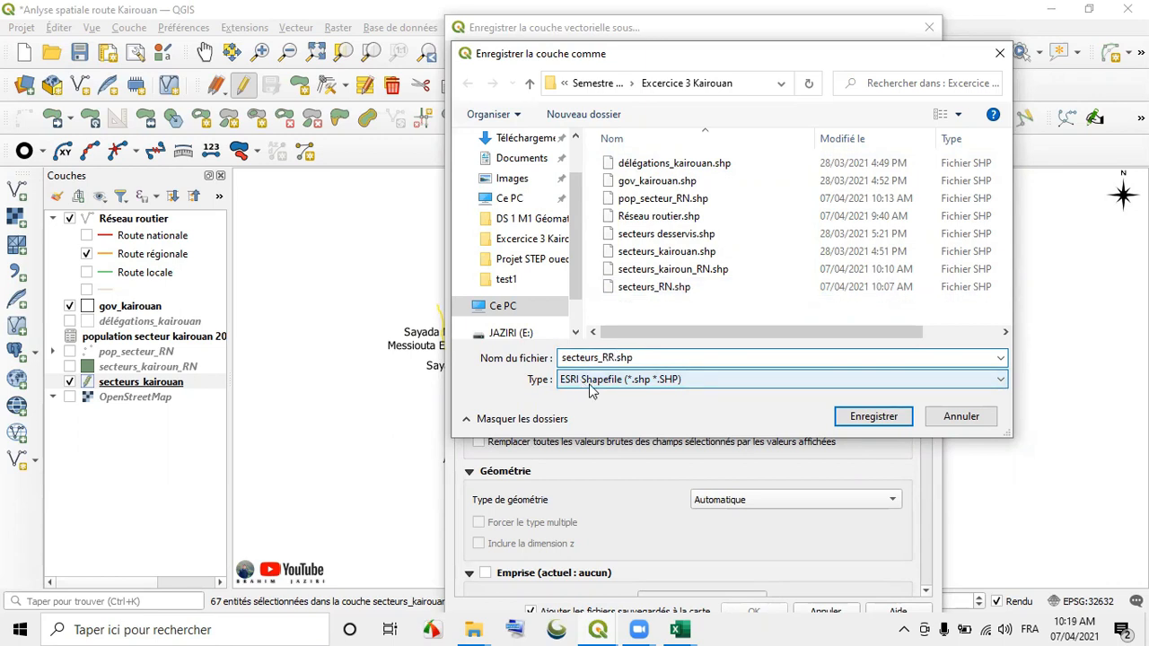
click(873, 416)
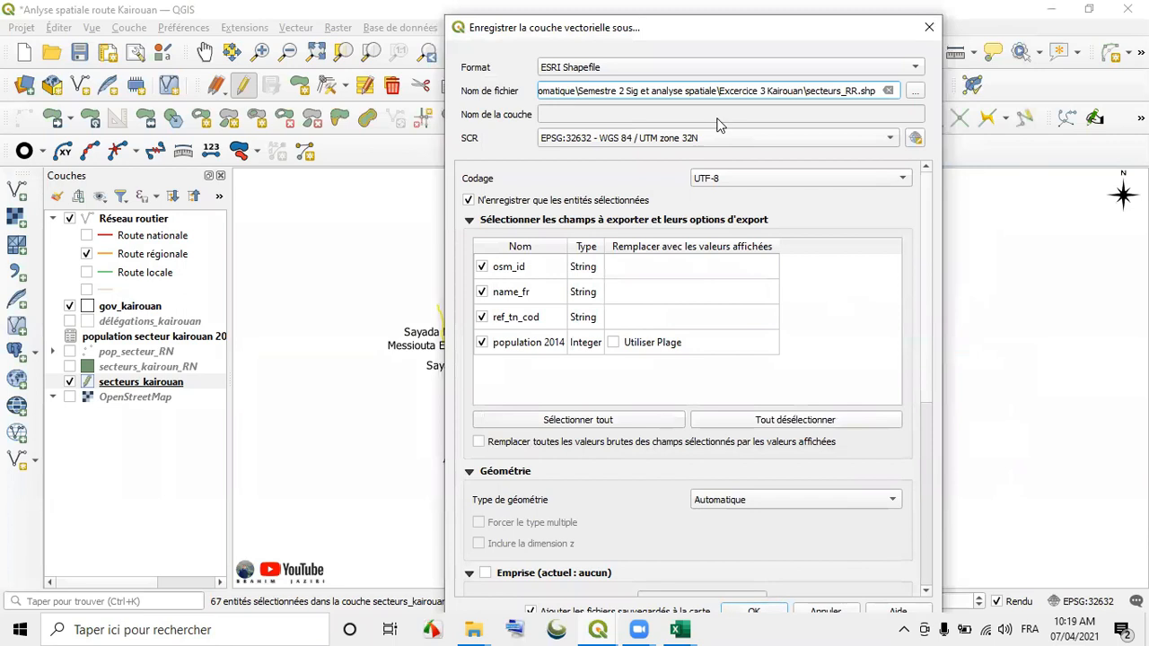
click(759, 593)
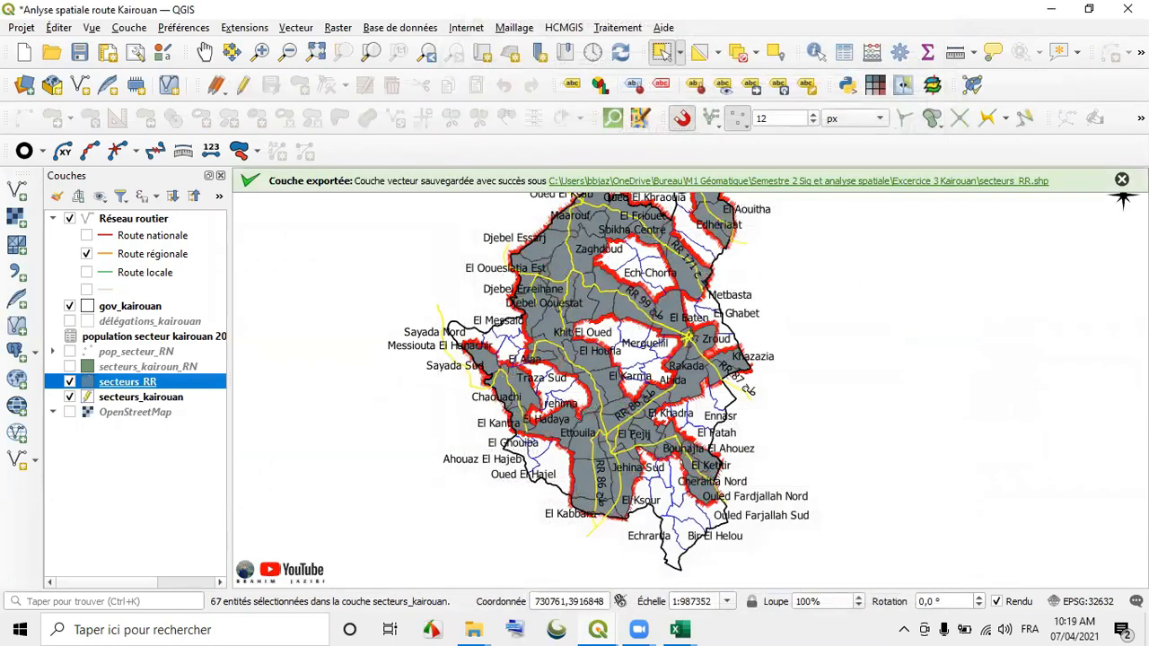
Step: Hide the secteurs_kairouan layer, clear the feature selection and dismiss the export notification
click(70, 396)
click(737, 52)
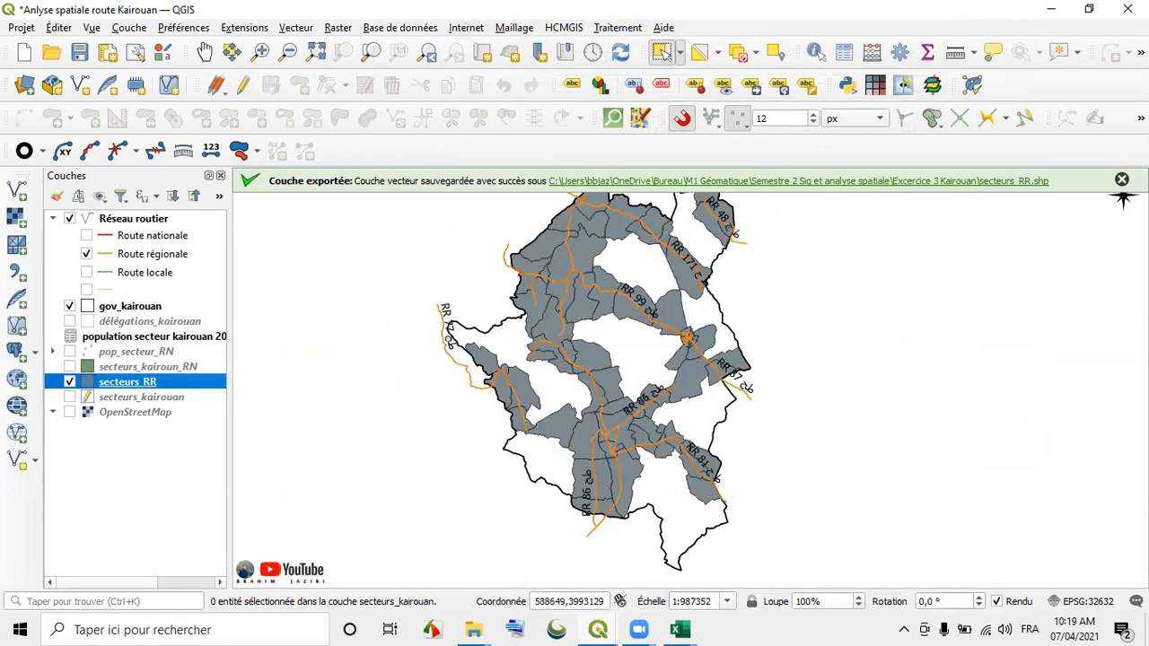
click(1122, 180)
Step: Create a temporary centroid layer from the secteurs_RR polygons and check its attribute table
click(295, 27)
mouse_move(346, 165)
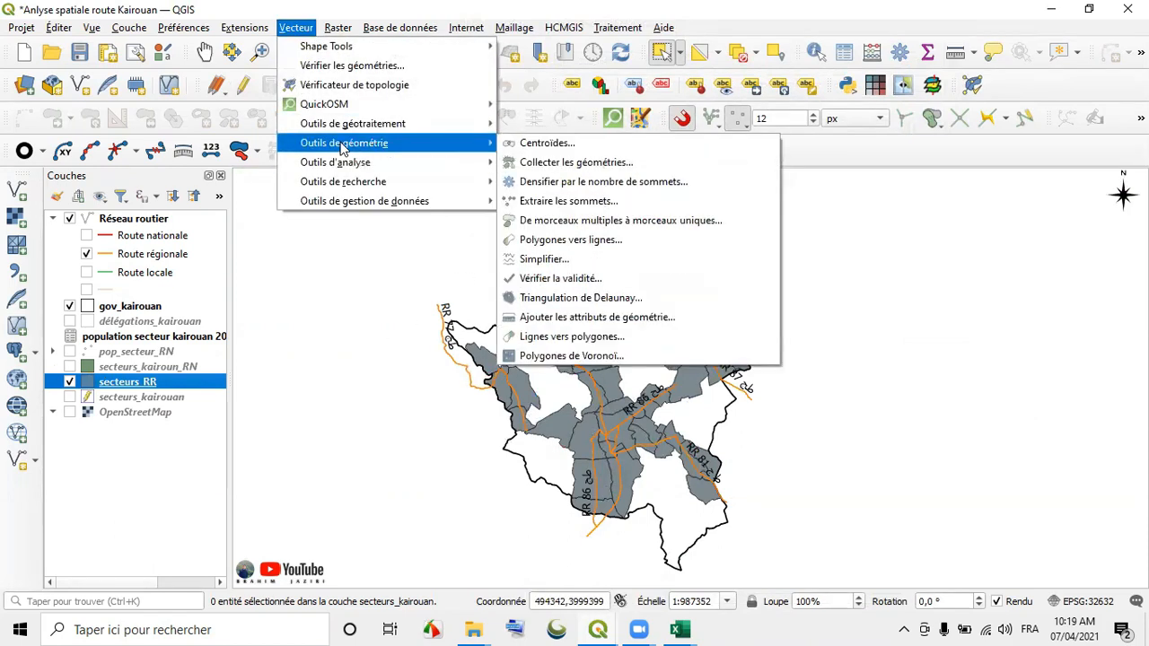
click(583, 145)
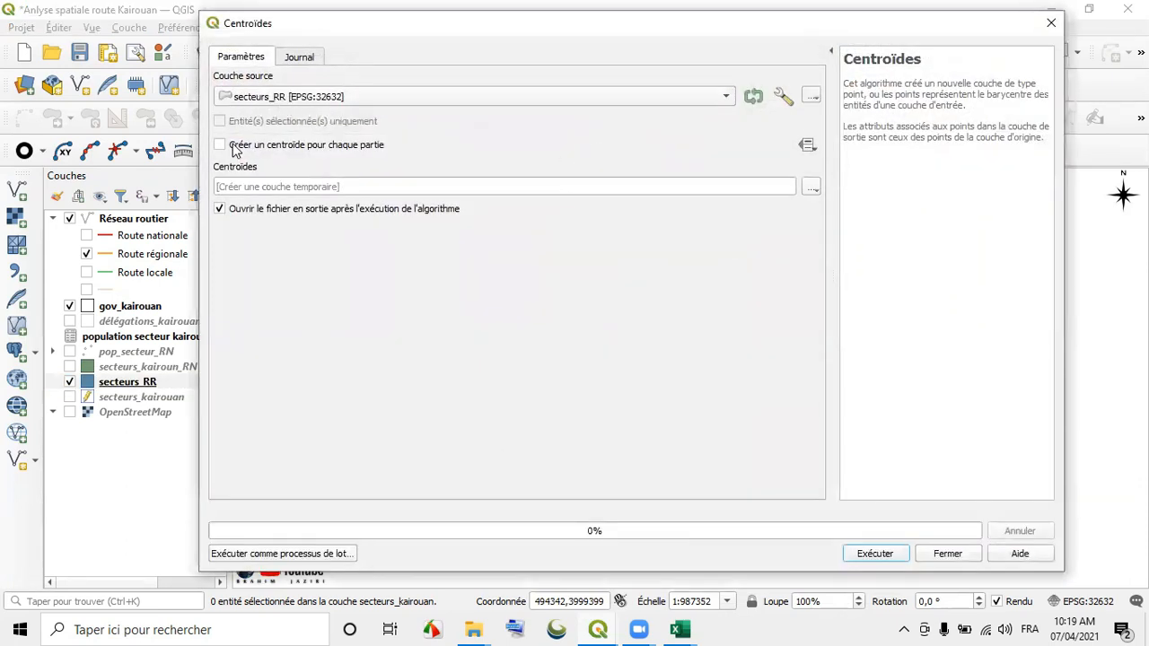
click(873, 552)
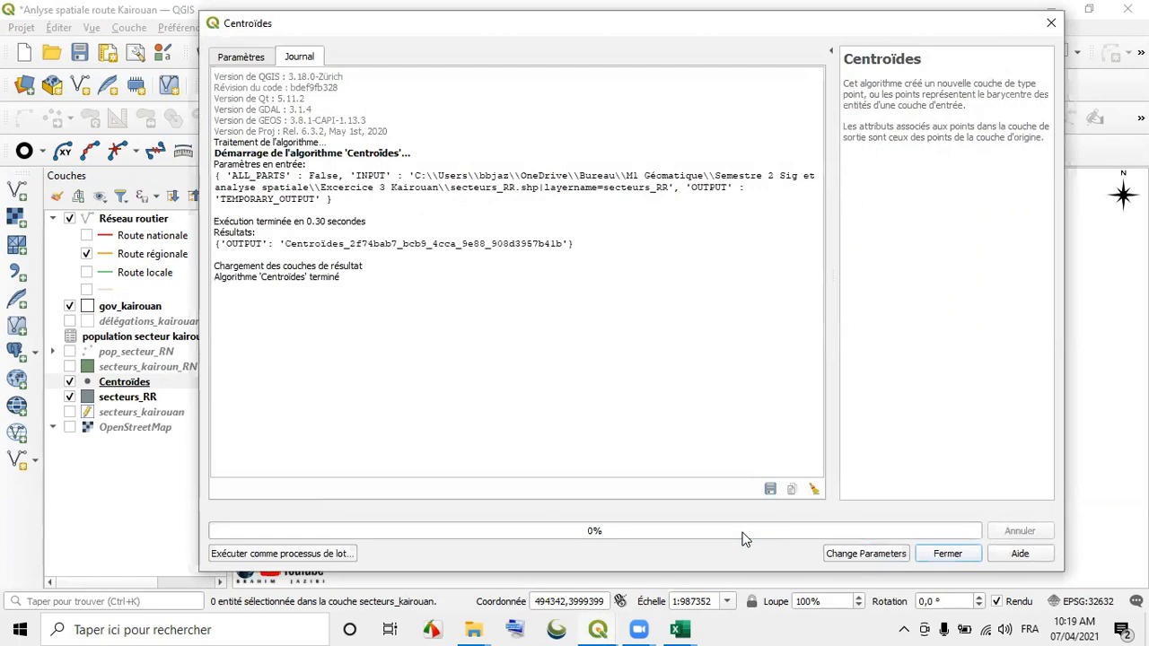
click(947, 553)
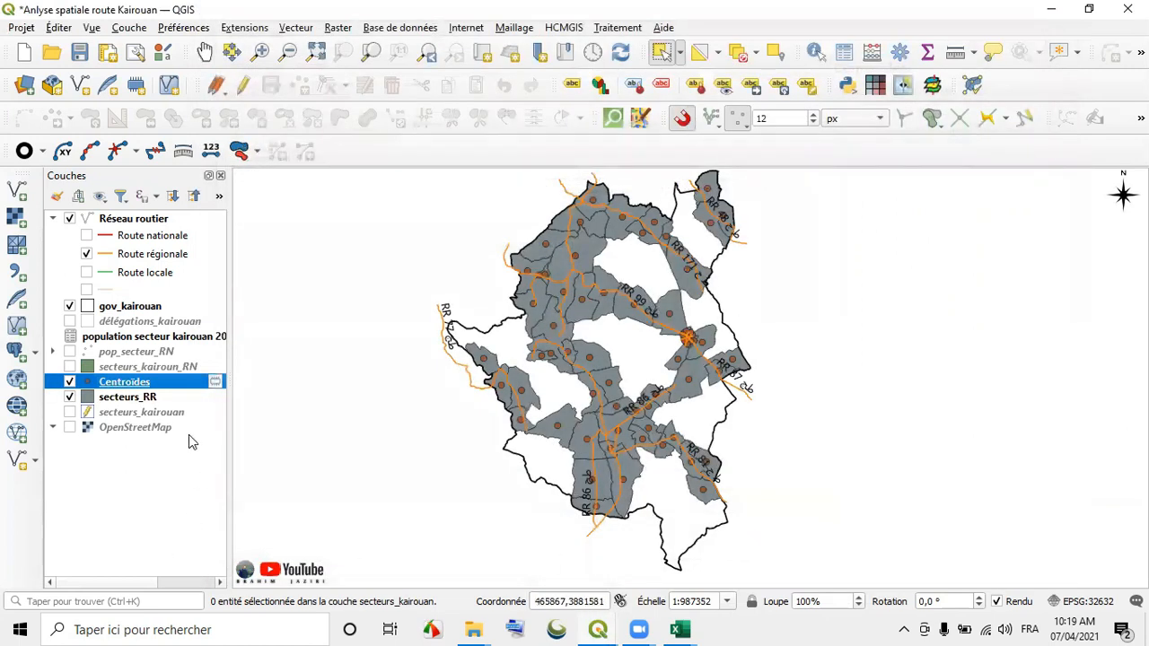
click(843, 52)
click(1051, 9)
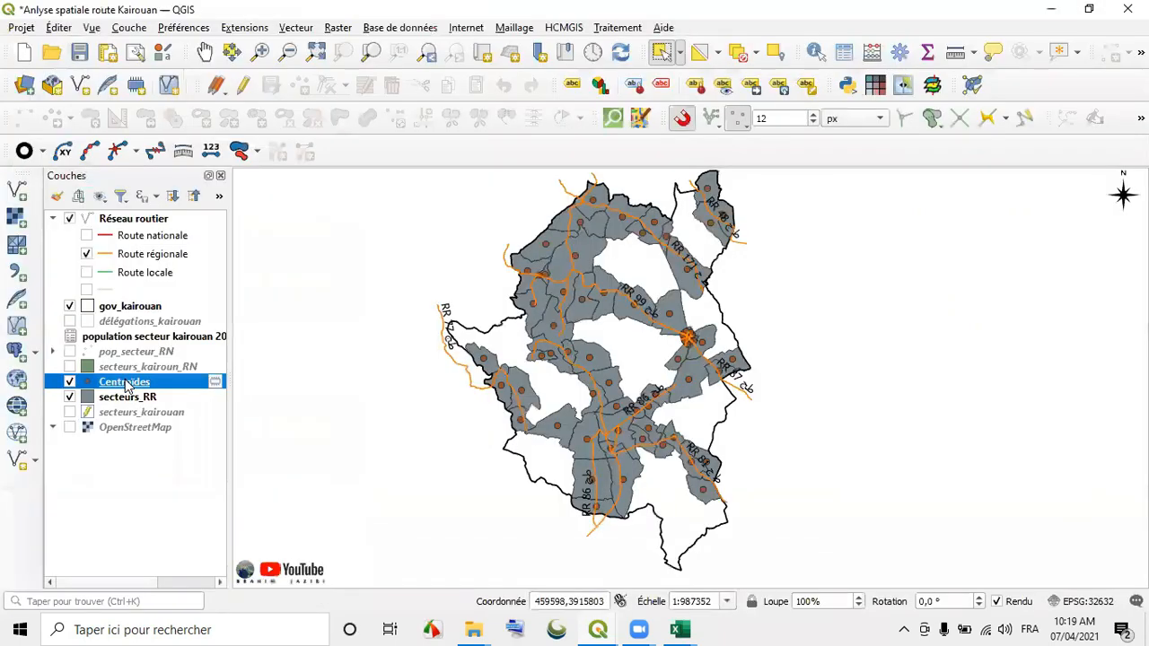
Step: Export the temporary Centroïdes layer as the ESRI Shapefile pop_secteur_RR.shp in the Excercice 3 Kairouan folder
right_click(126, 381)
mouse_move(188, 367)
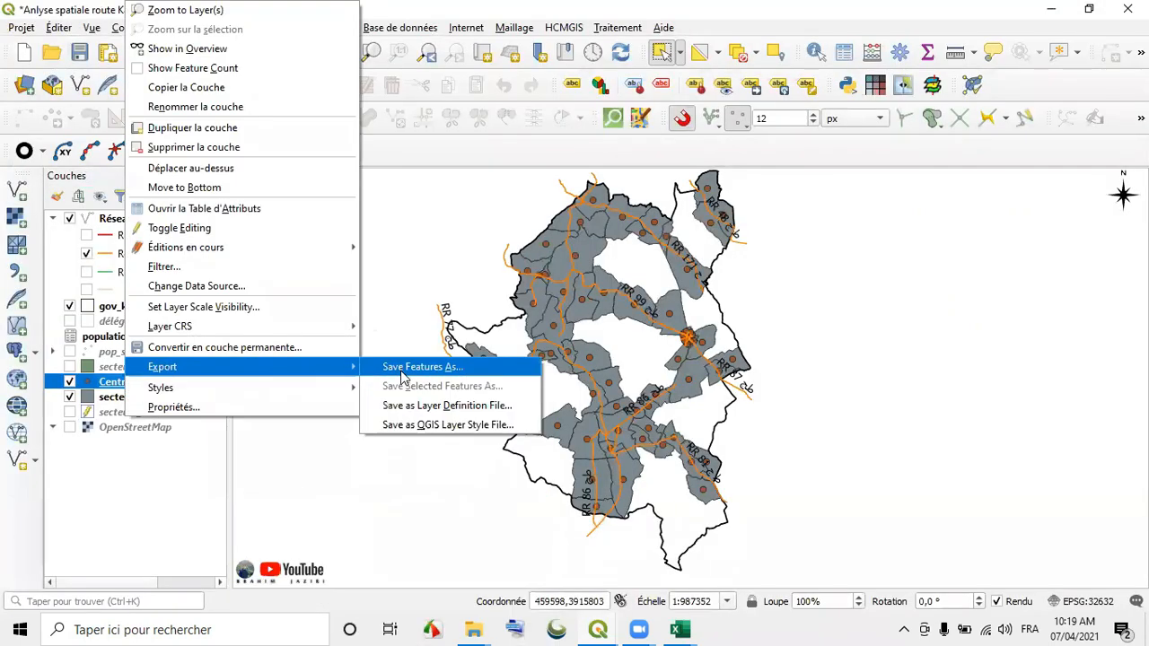
click(395, 368)
click(928, 79)
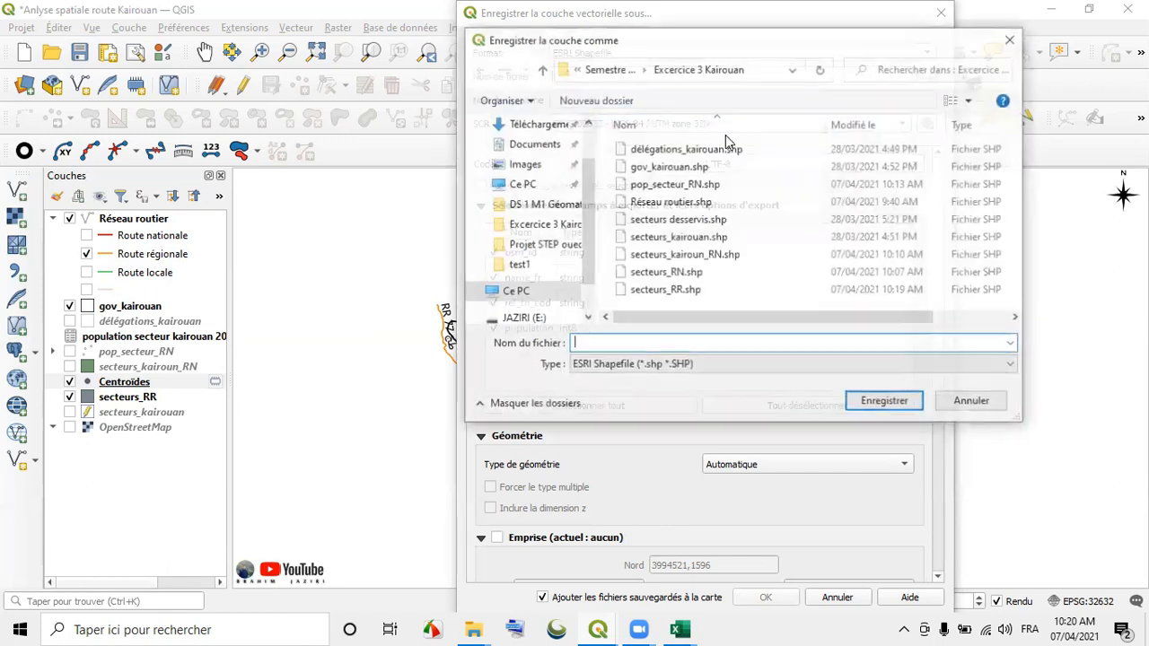
click(684, 185)
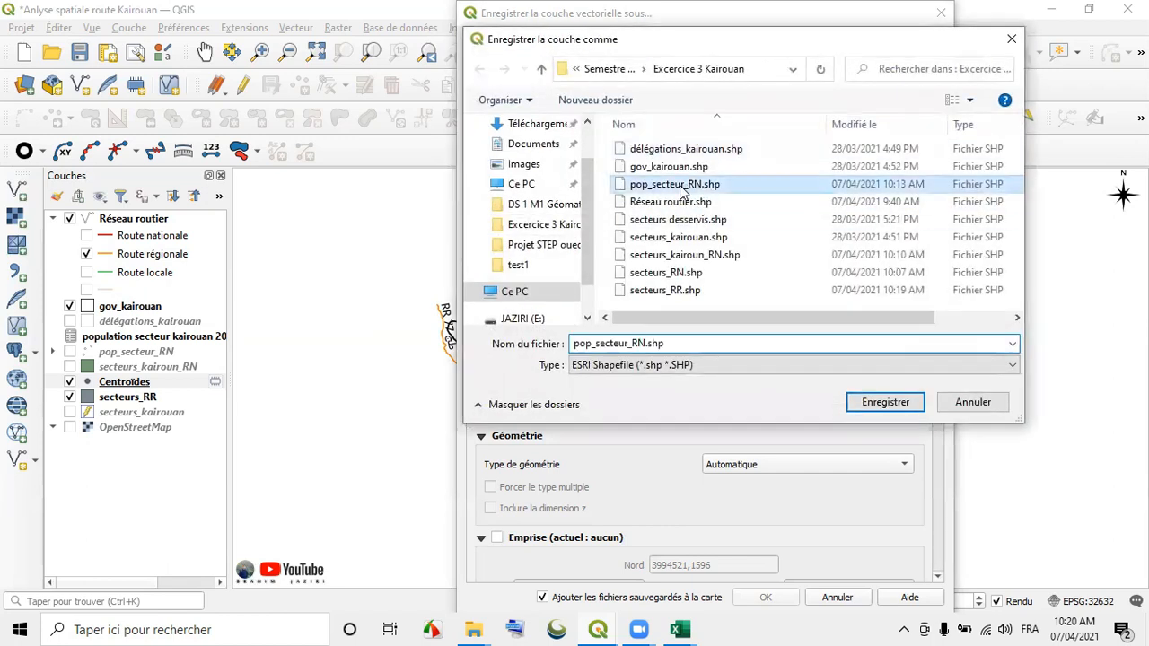
drag(574, 344, 643, 344)
click(639, 344)
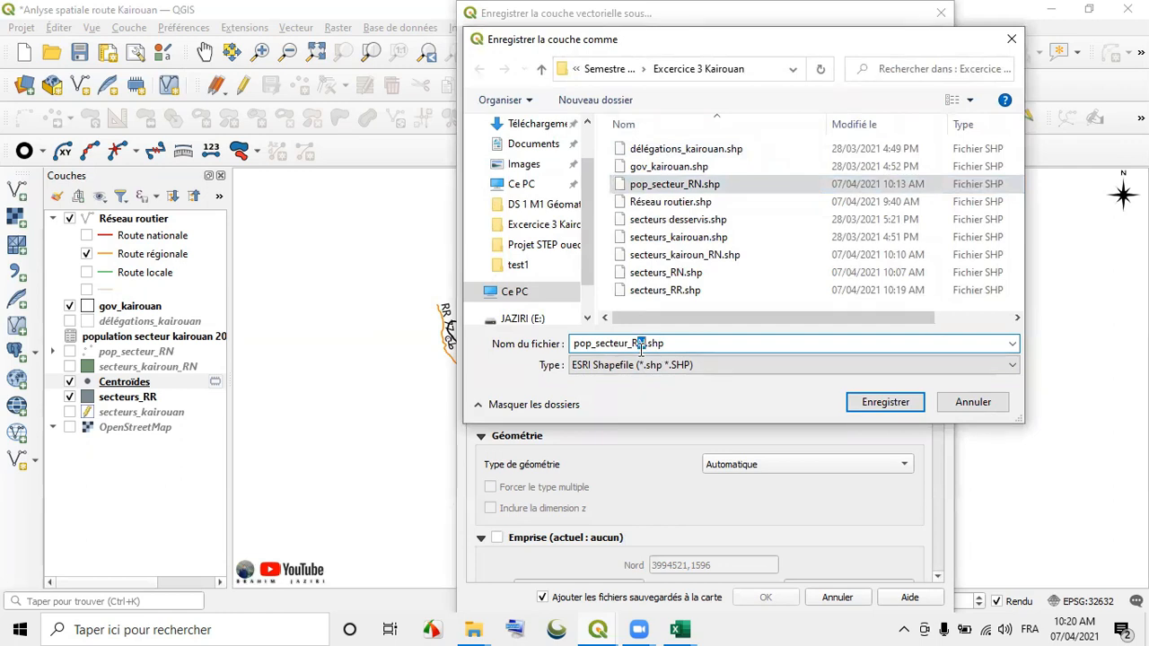
text(R)
click(864, 405)
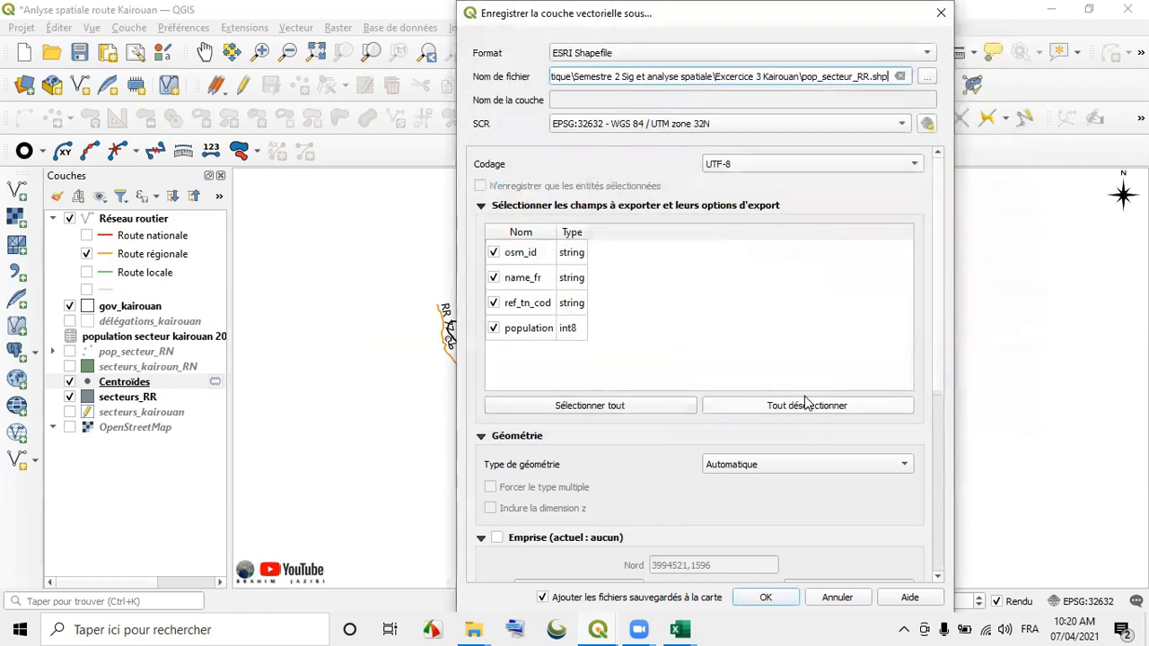
click(774, 598)
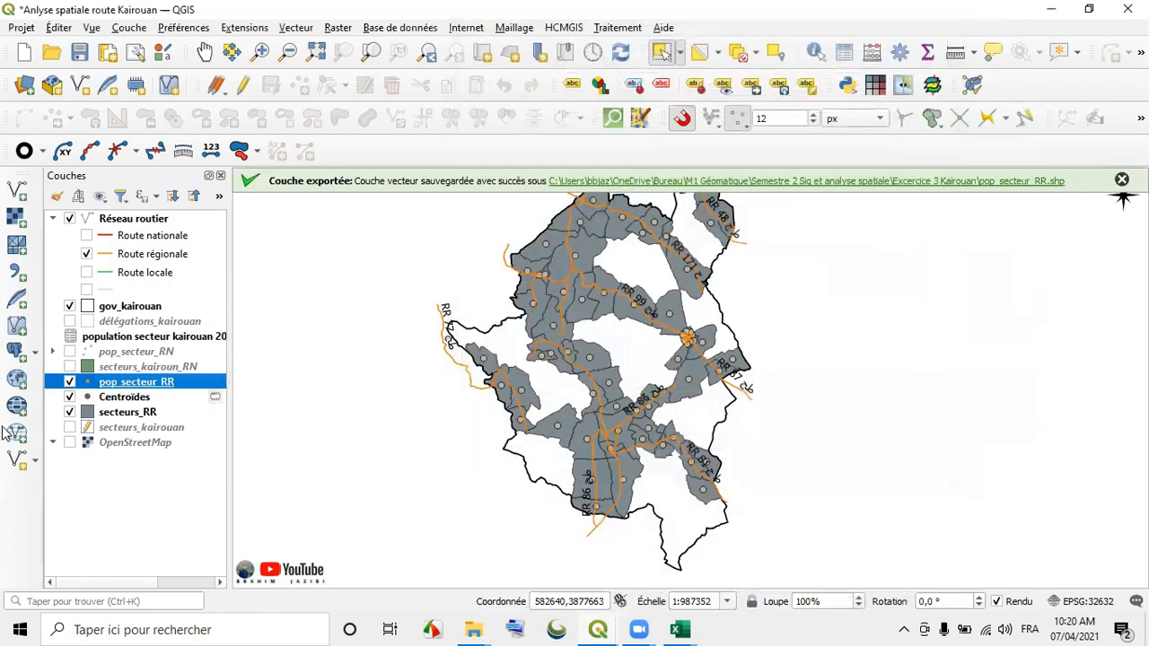
Step: Remove the temporary Centroïdes layer from the project
click(118, 398)
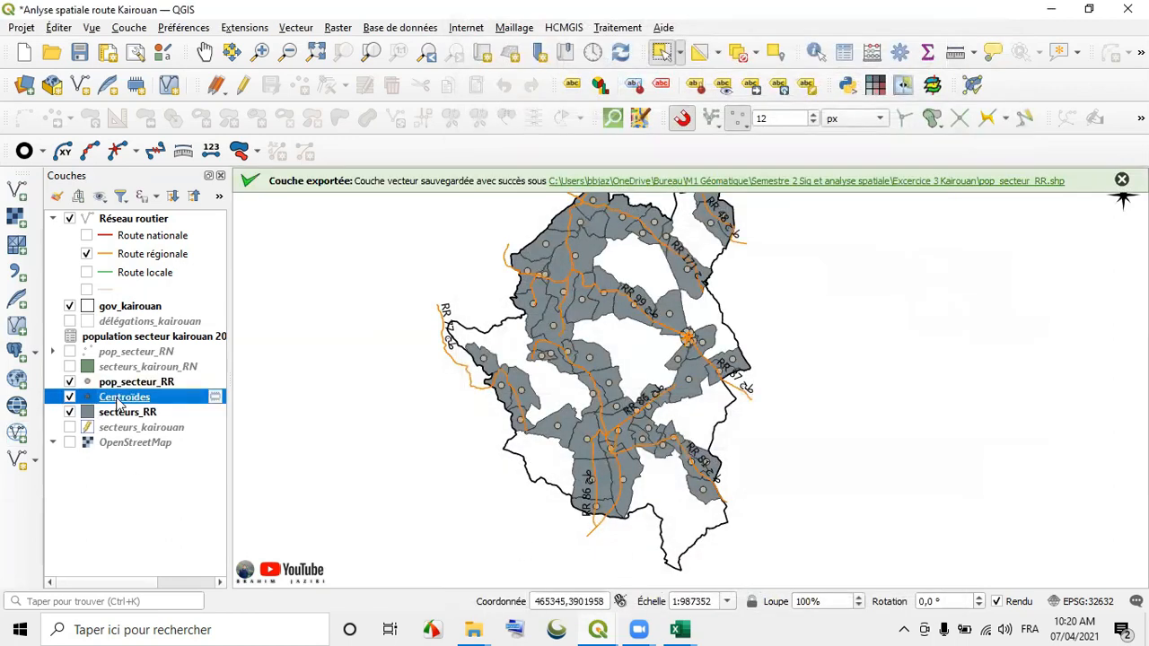
right_click(118, 403)
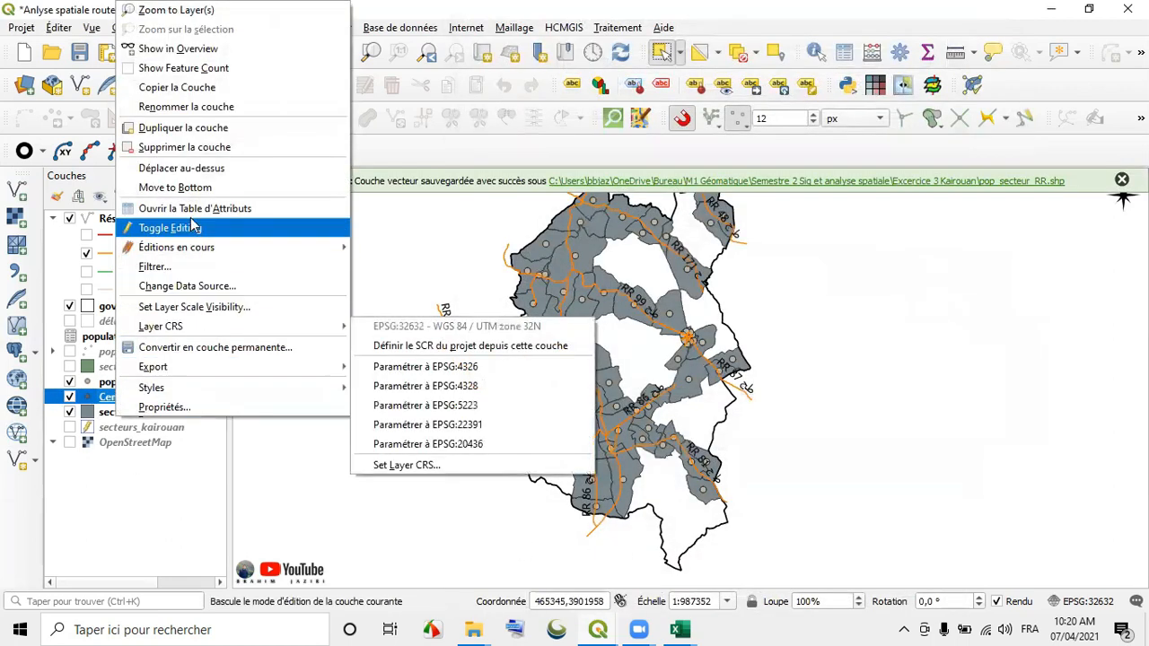
click(192, 147)
click(574, 331)
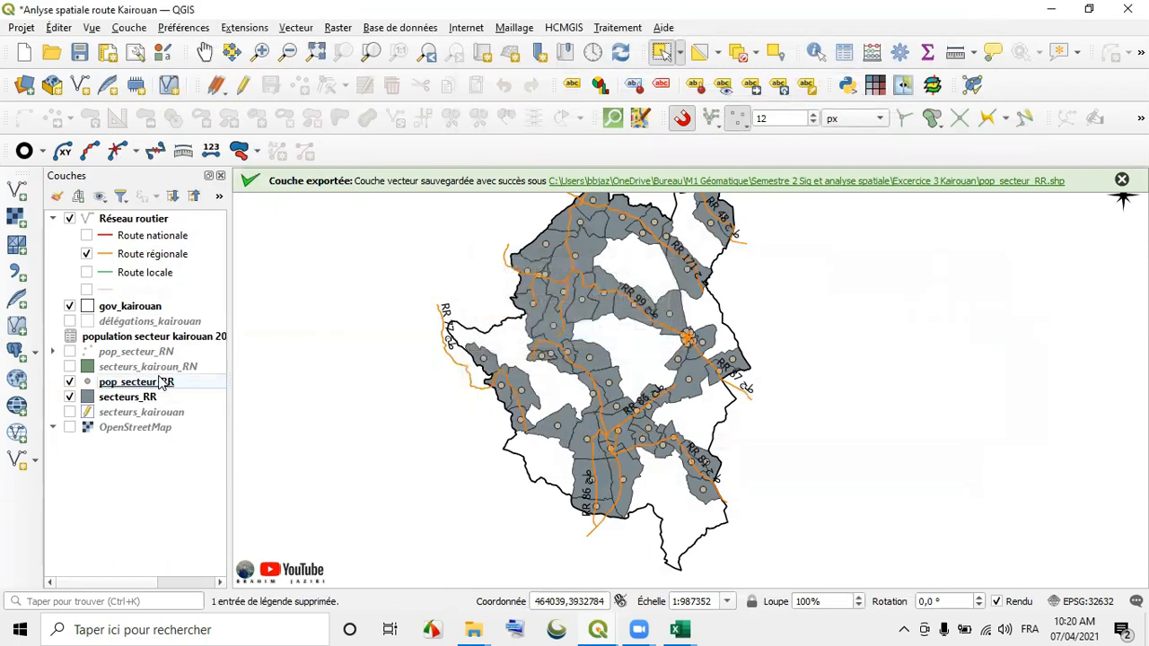
Step: Set pop_secteur_RR to graduated symbology on the population field with a blue point symbol
click(140, 384)
double_click(140, 385)
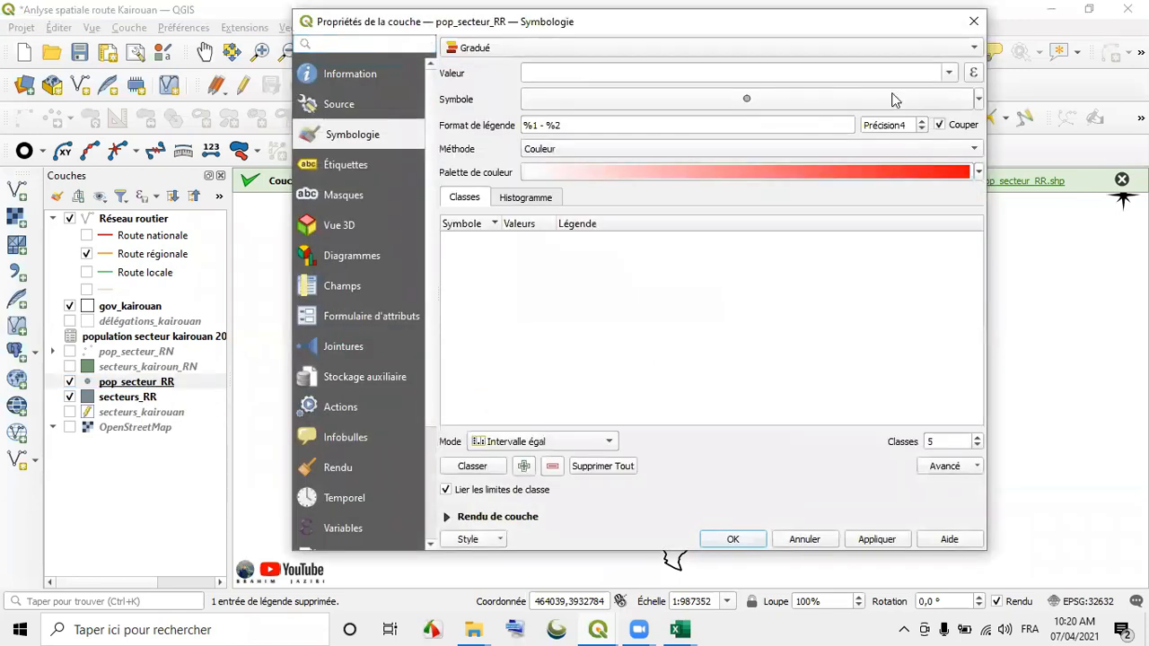
click(557, 73)
click(555, 95)
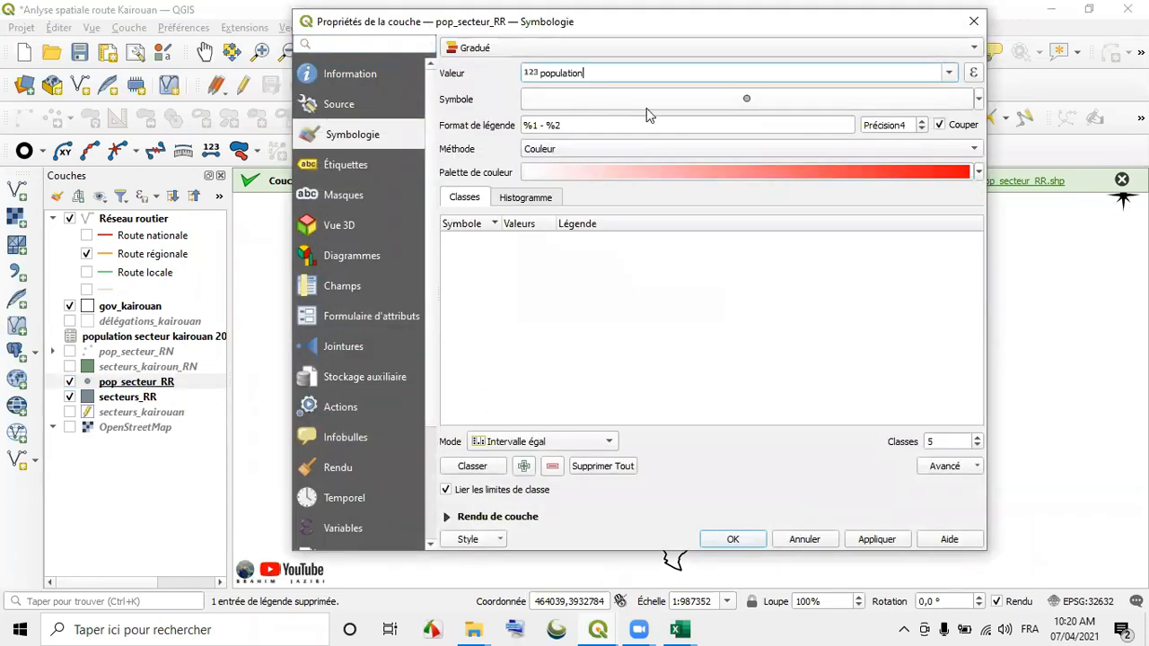
click(978, 100)
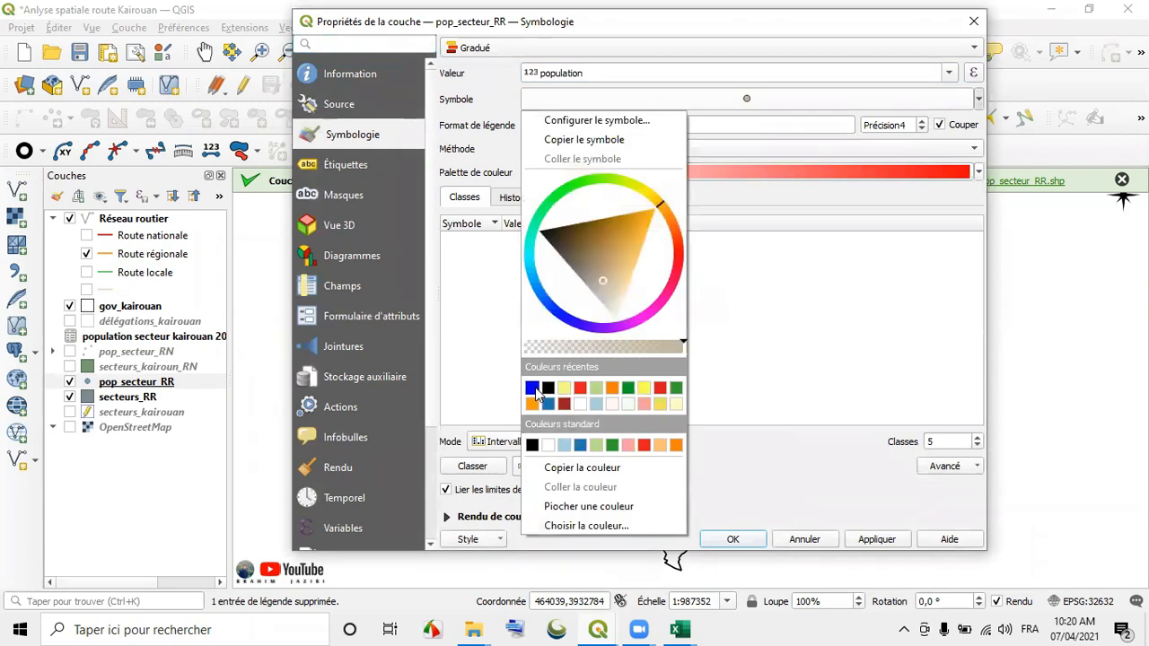
click(532, 388)
Step: Vary the pop_secteur_RR symbols by size from 1 to 5 millimetres, classify them into five equal intervals and apply the style
click(978, 149)
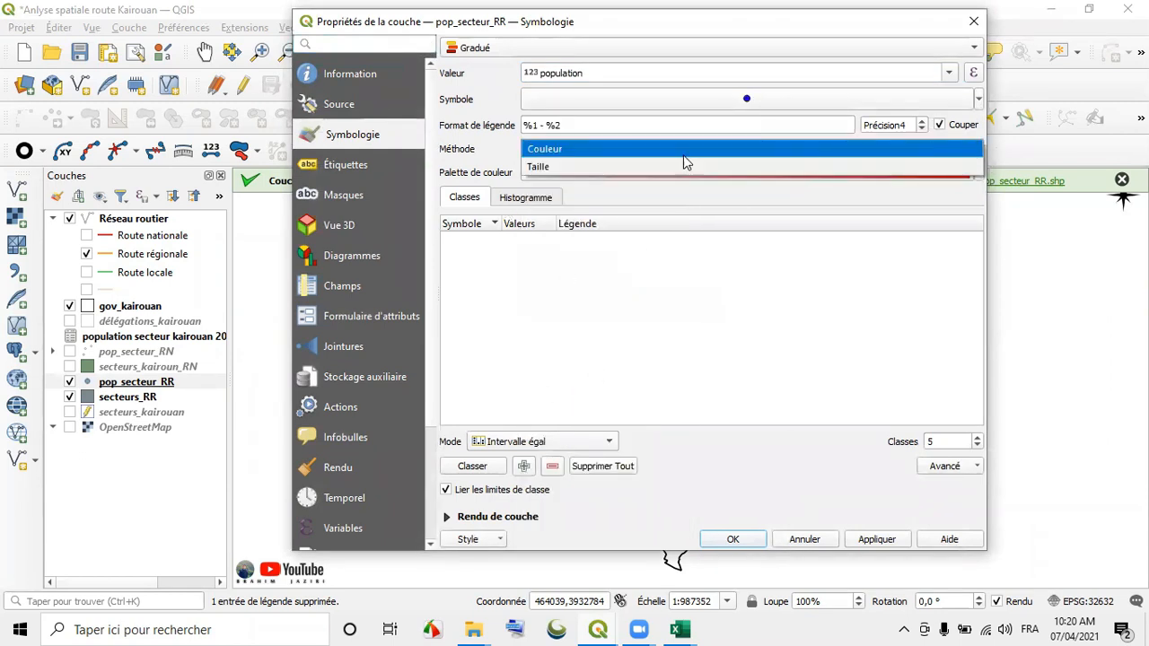
click(569, 171)
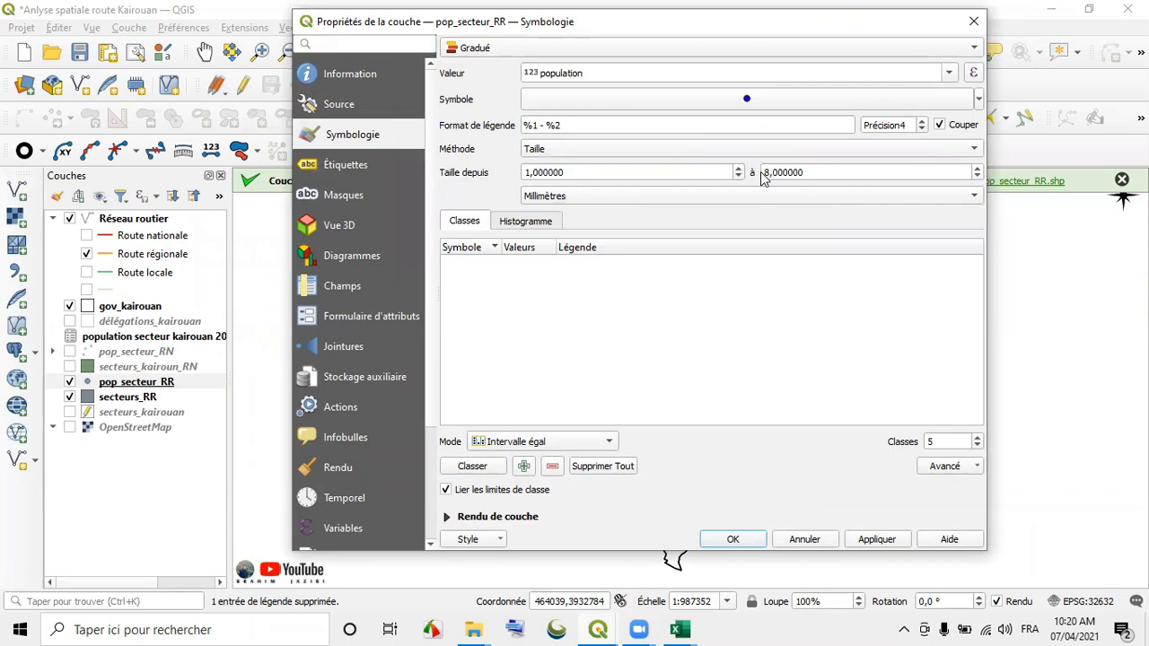
triple_click(814, 172)
text(5)
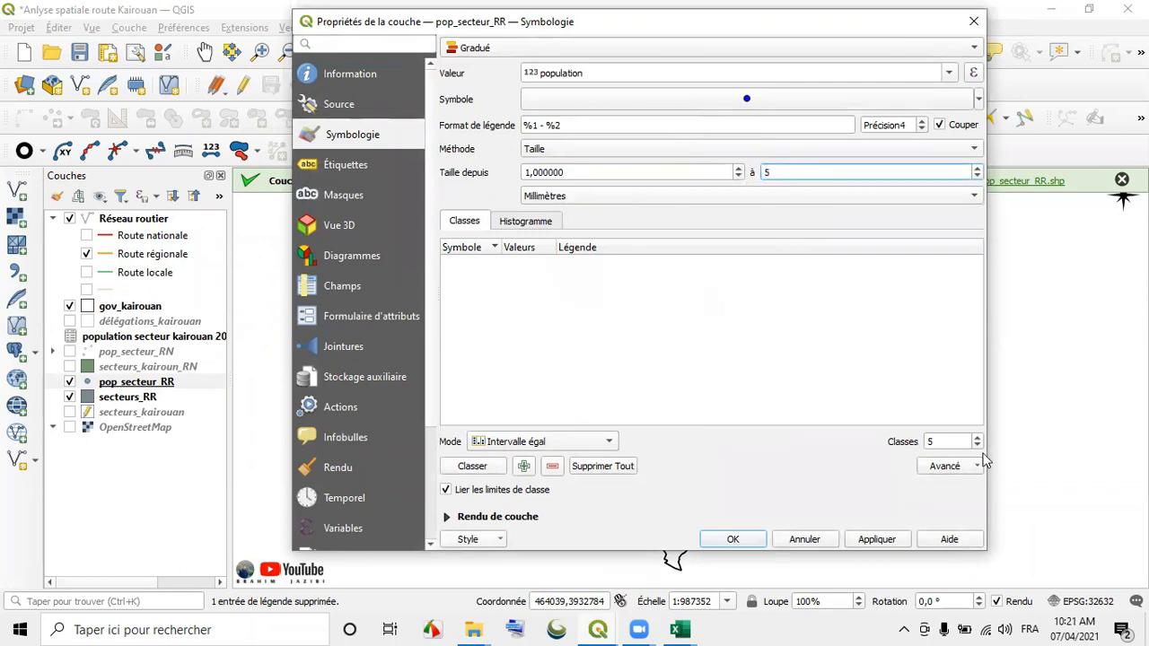
click(472, 465)
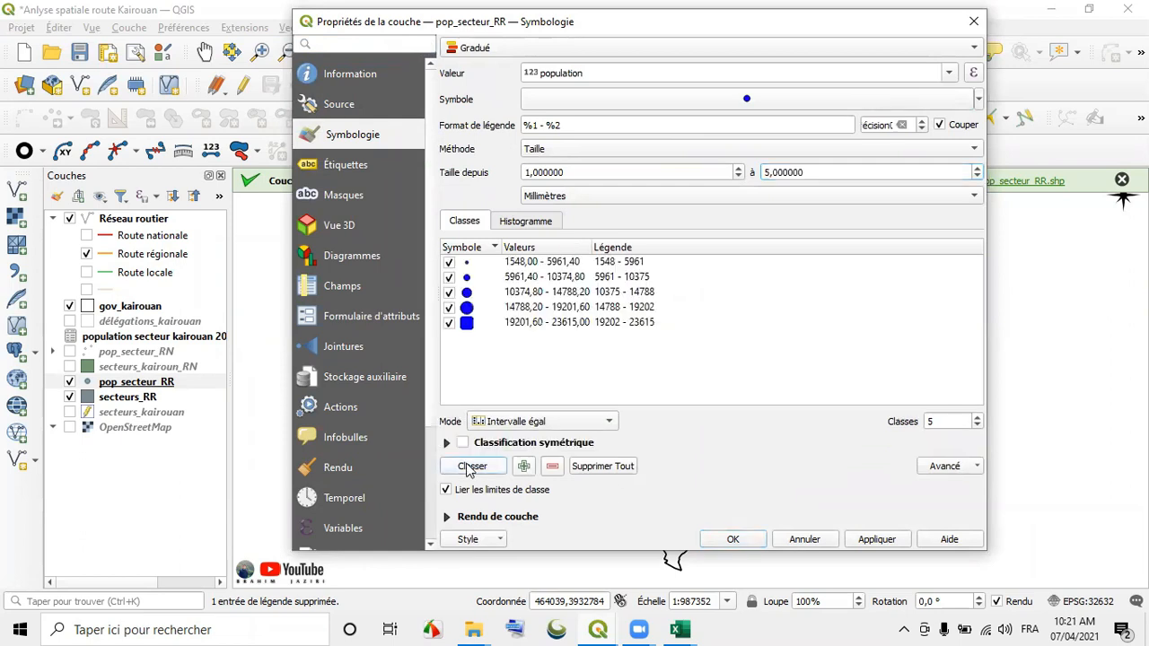
click(732, 540)
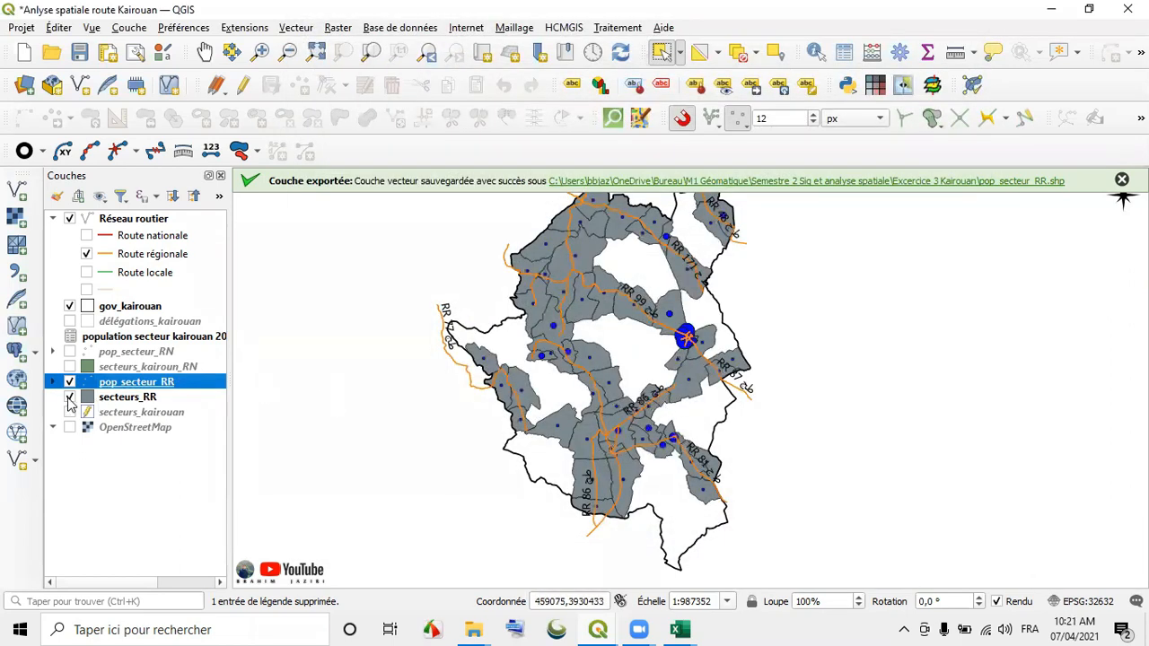
Step: Hide the Route régionale category of Réseau routier and save the project
click(86, 254)
key(ctrl+s)
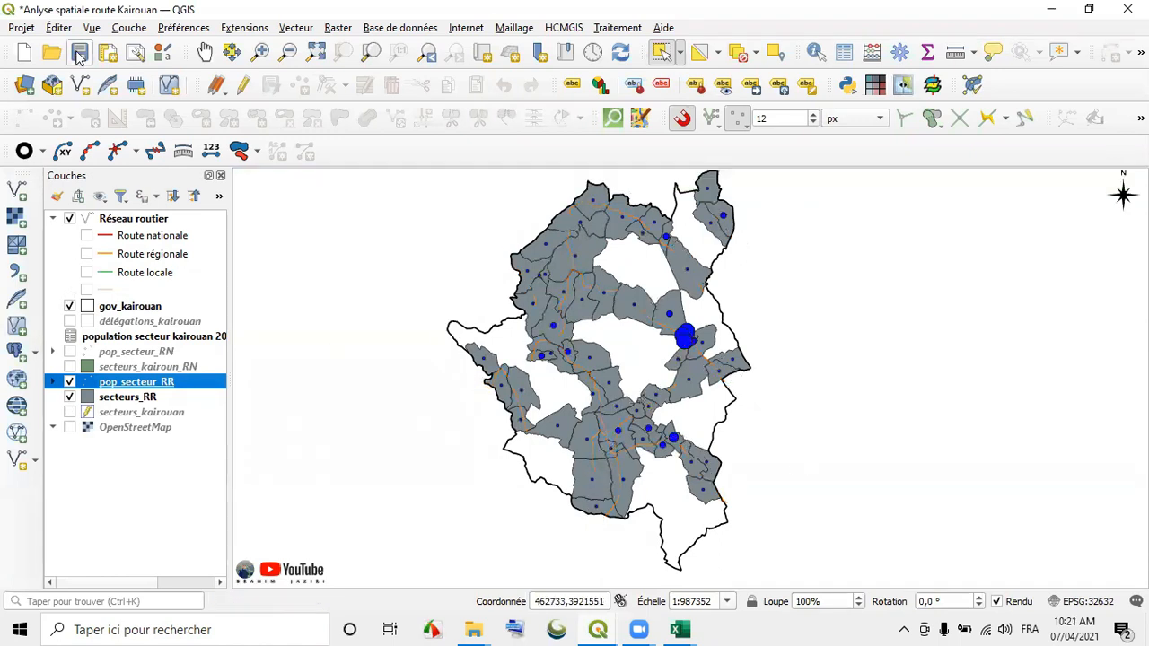